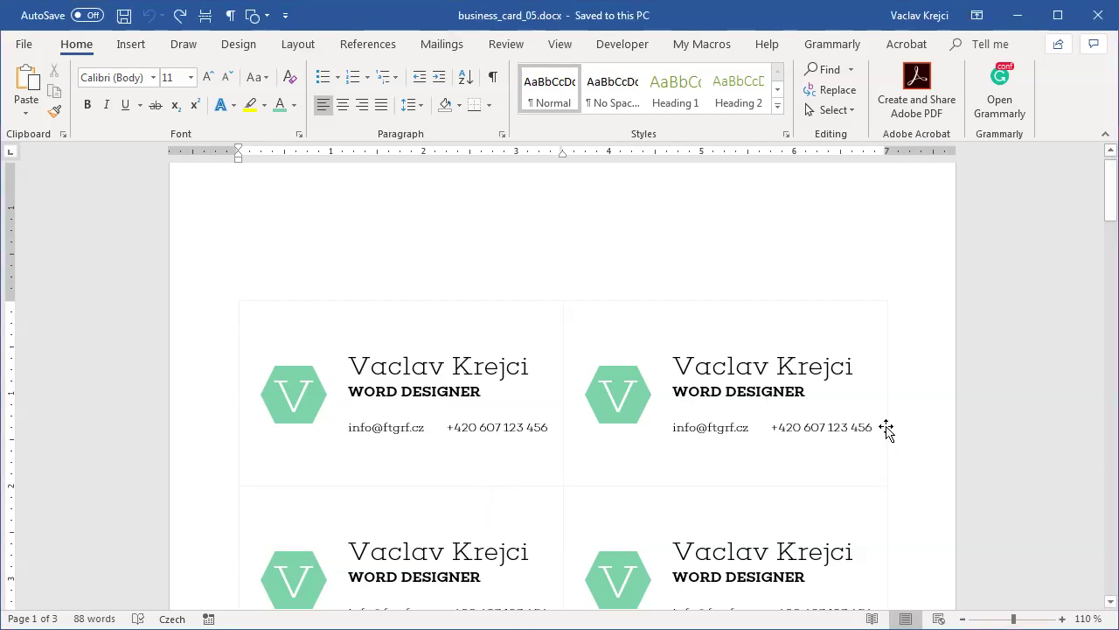
Scroll through the card sheet and select, then deselect, the full name on a card
scroll(884, 426, "down", 2)
scroll(1049, 328, "down", 3)
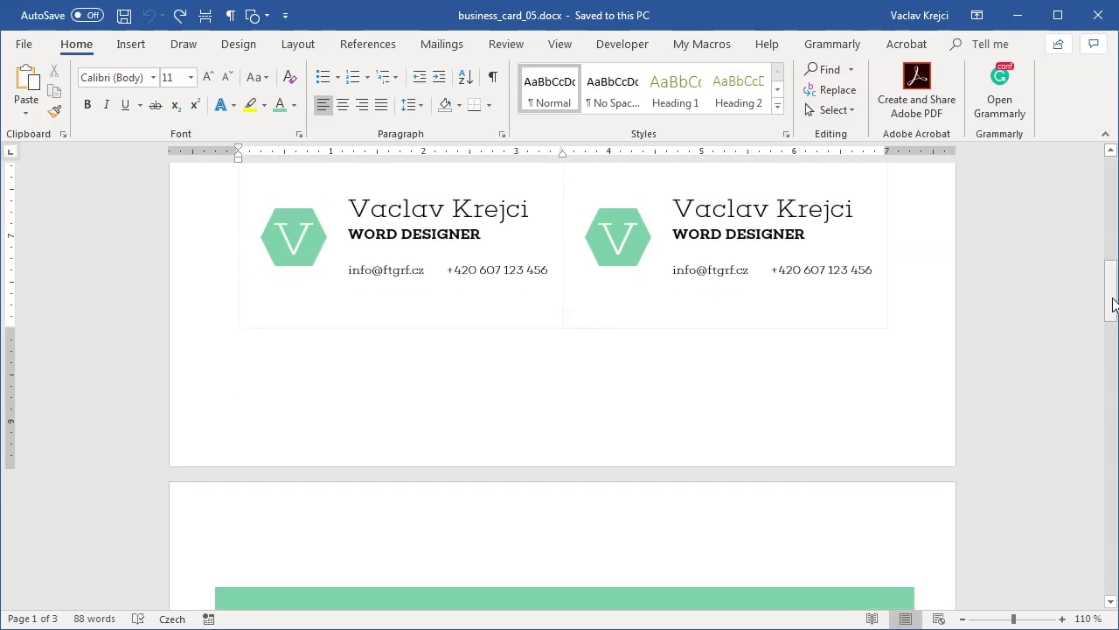
left_click_drag(1110, 301, 1111, 174)
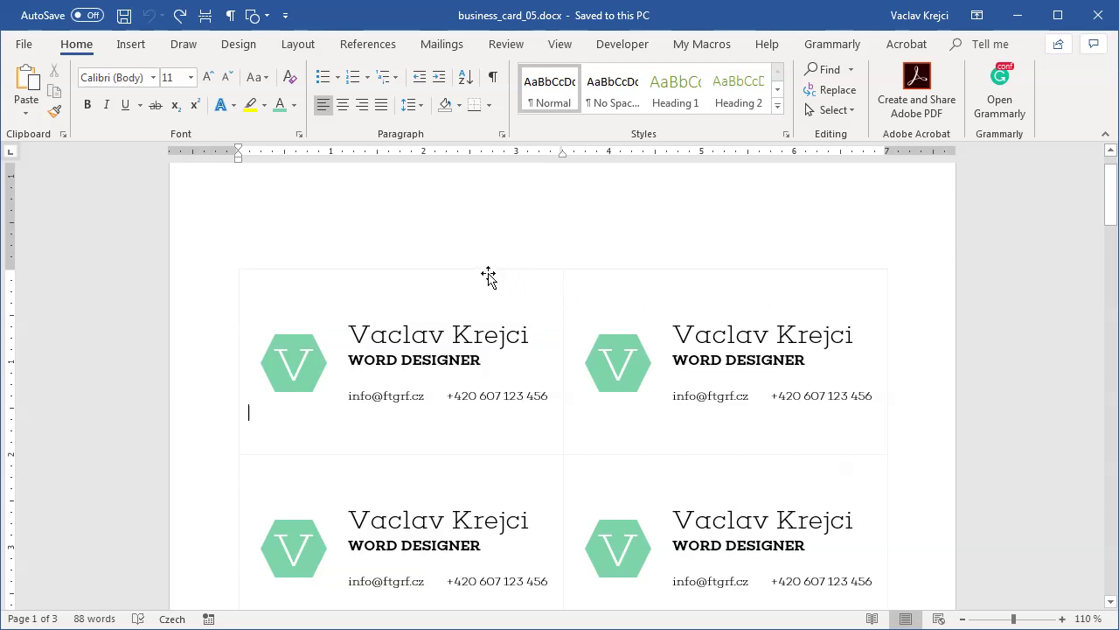
scroll(480, 313, "down", 1)
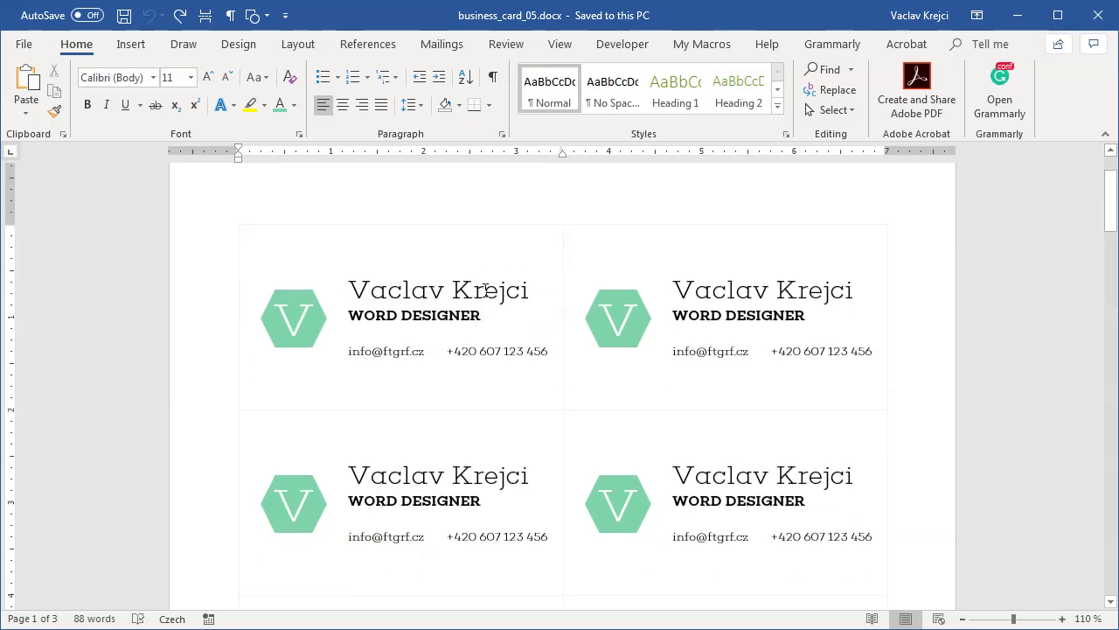
triple_click(485, 291)
scroll(543, 426, "down", 1)
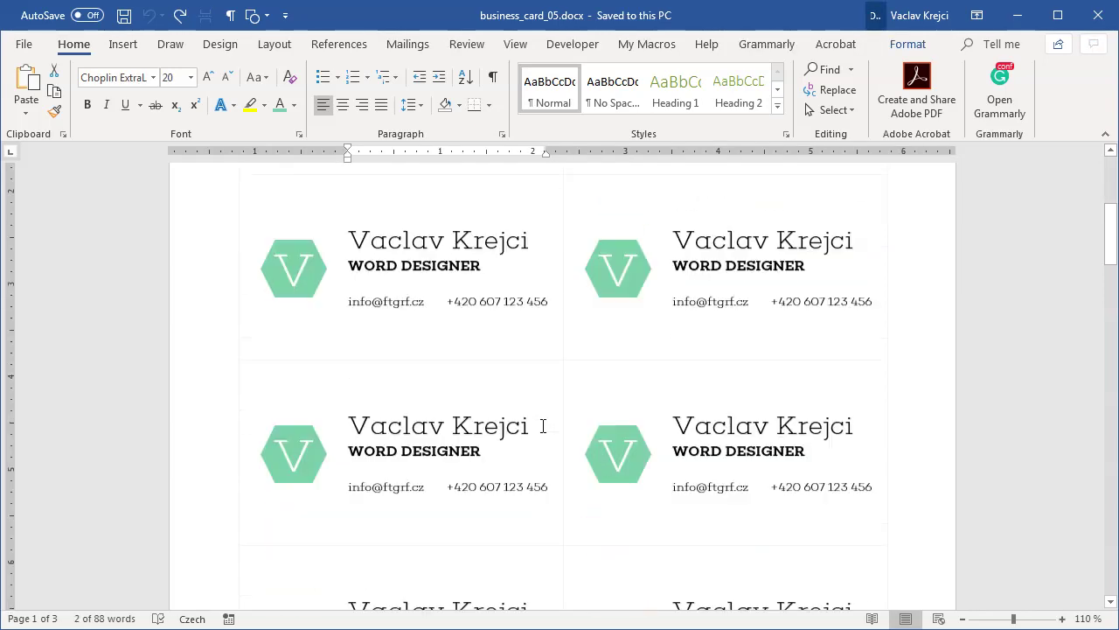
scroll(387, 348, "up", 2)
left_click(305, 373)
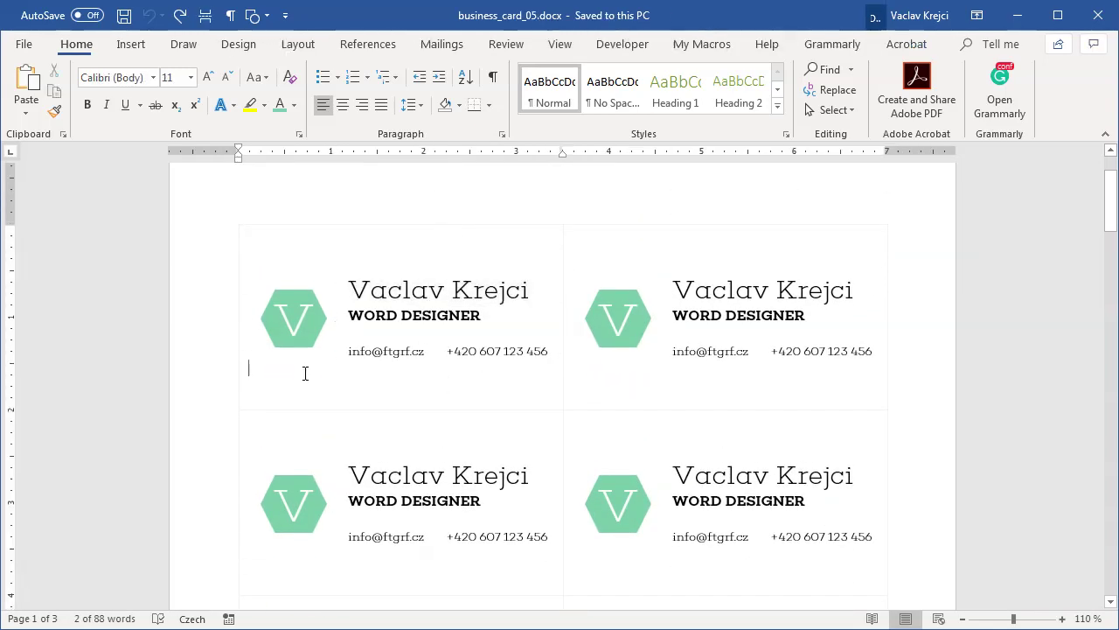
Replace the card name on all eight cards with Find and Replace, then undo it
key("ctrl+h")
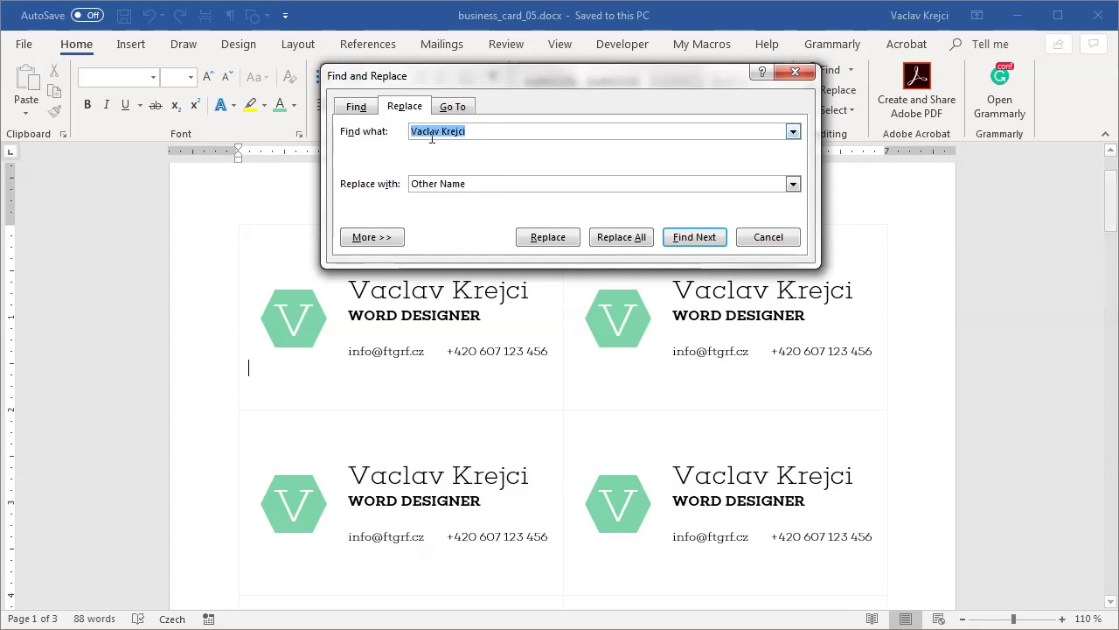
key("Tab")
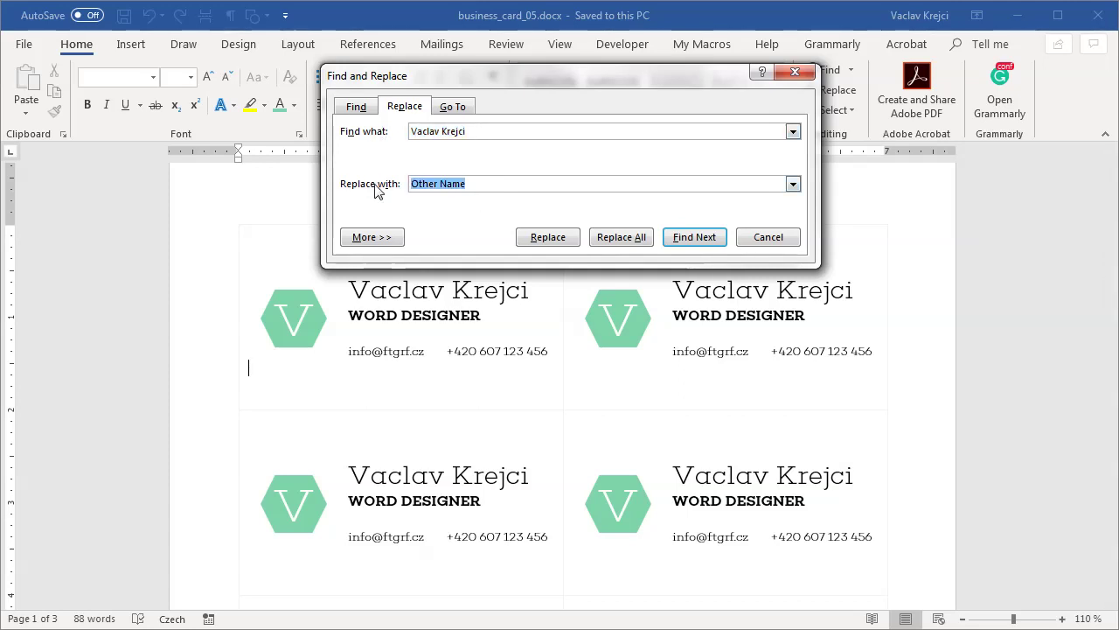
left_click(612, 237)
left_click(551, 328)
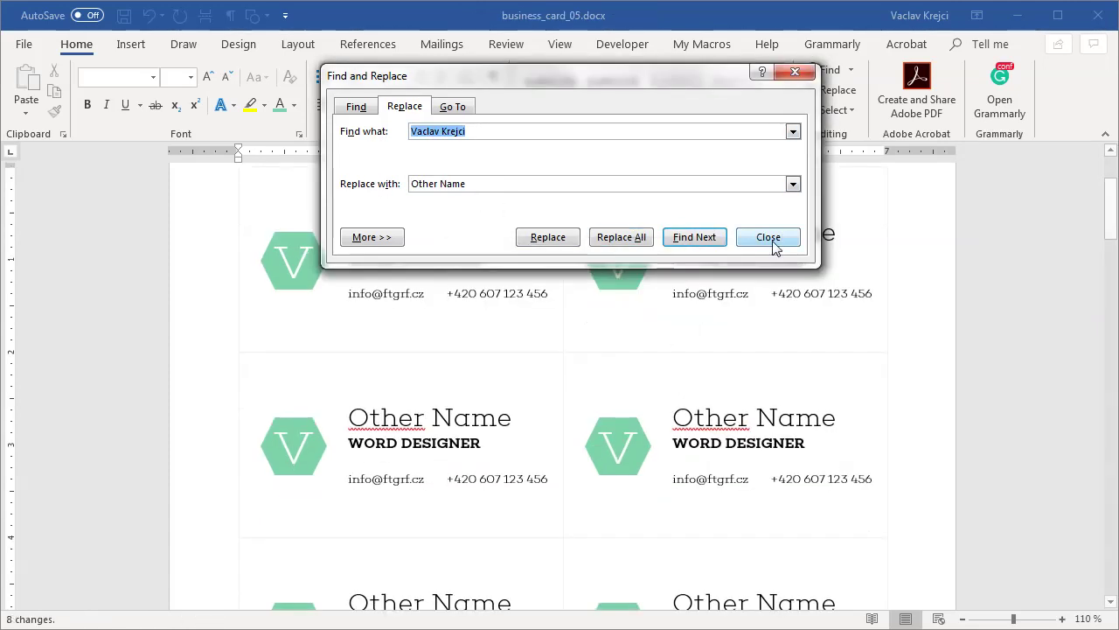
left_click(769, 240)
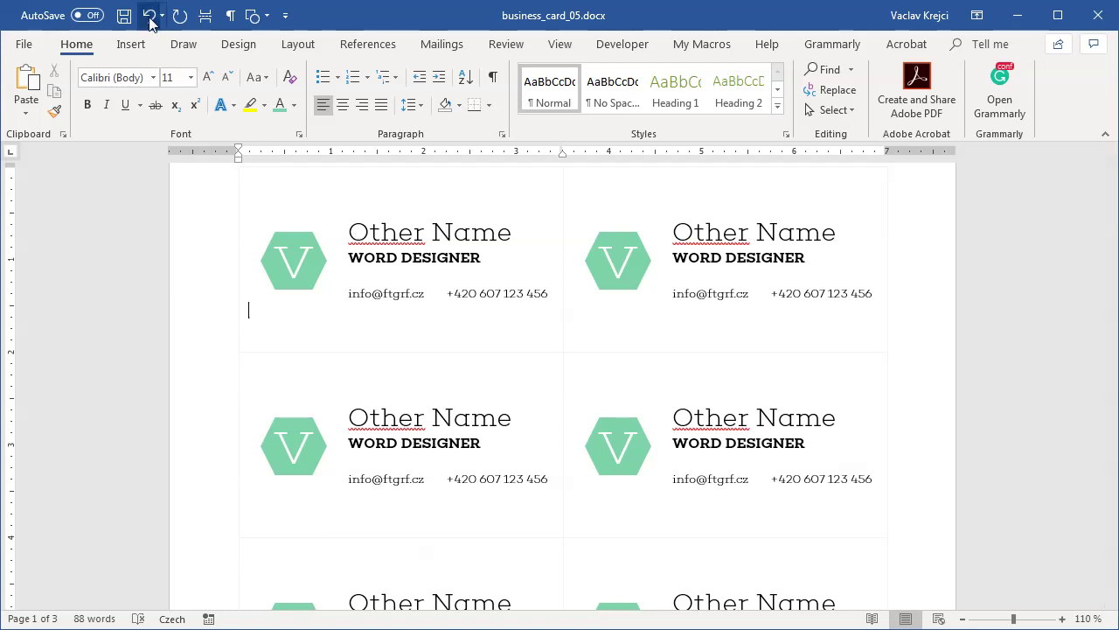
left_click(148, 16)
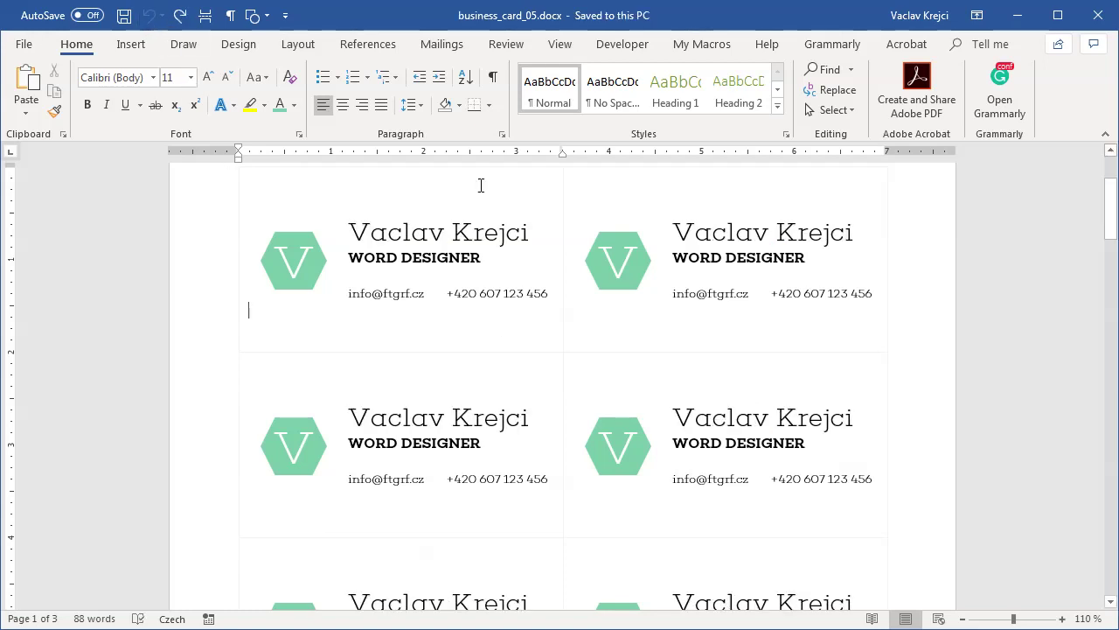
Start a new recipient list from Mailings > Select Recipients, entering 'ff' as a first name
left_click(440, 48)
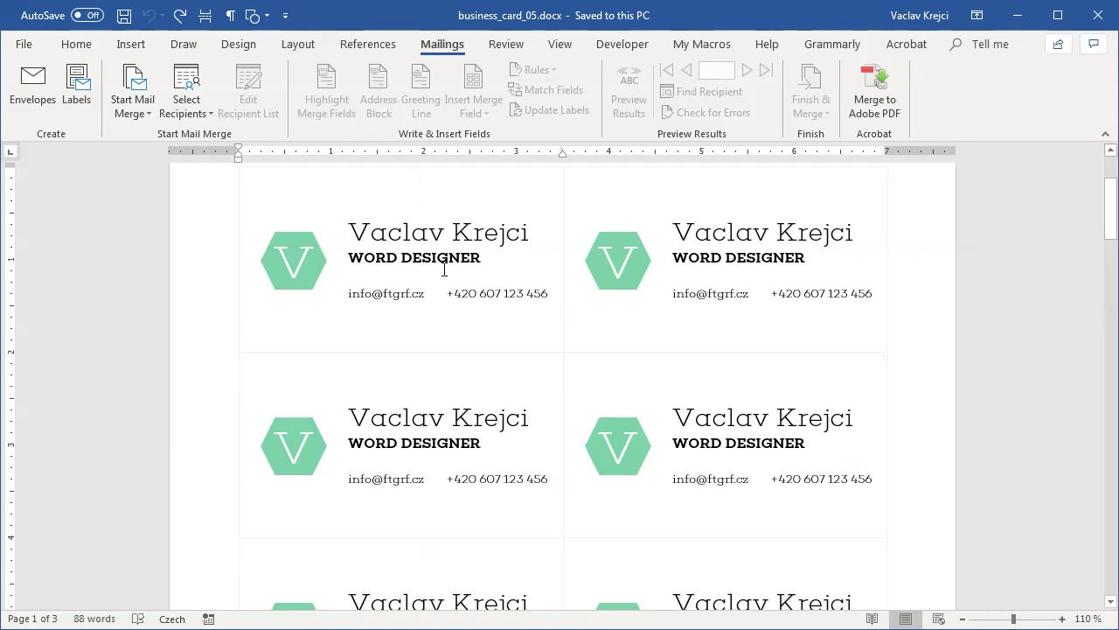
left_click(194, 120)
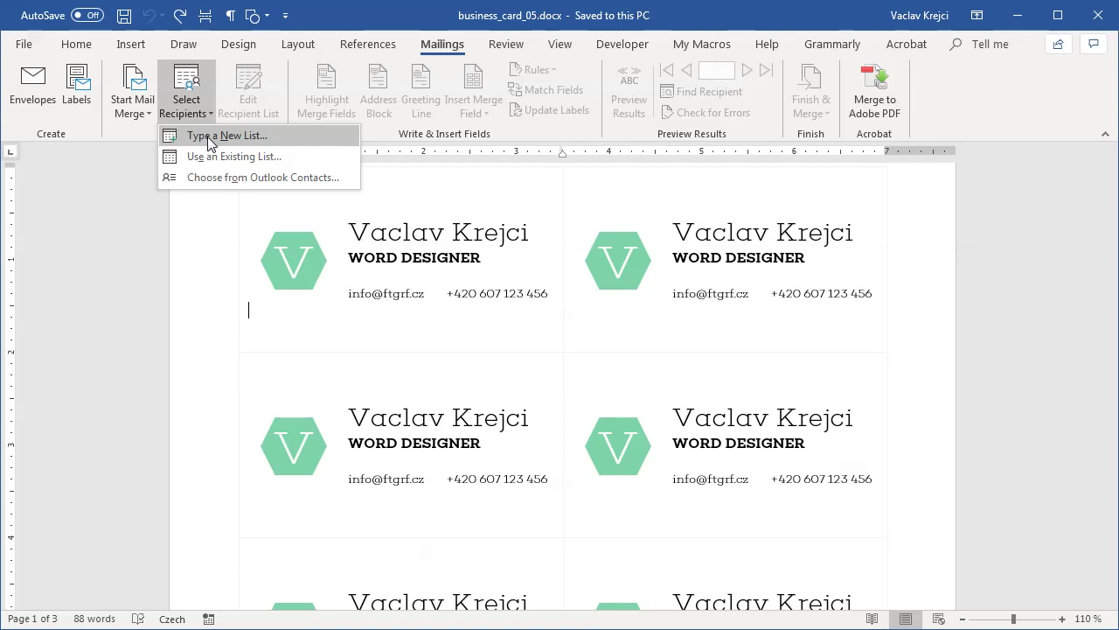
left_click(209, 136)
left_click(456, 222)
type("f")
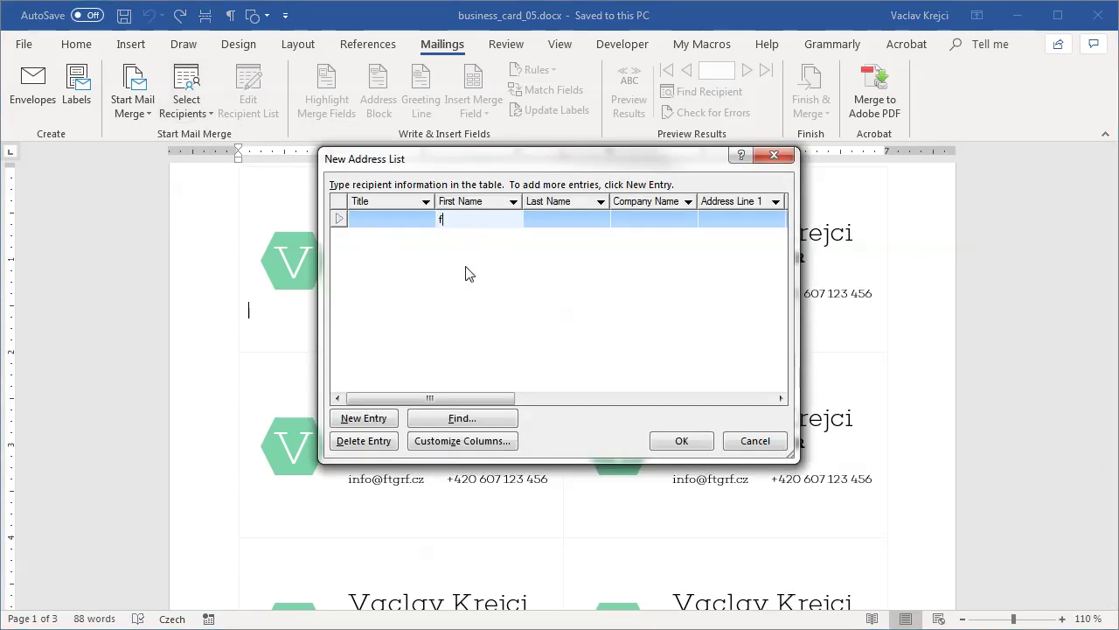
type("f")
Add three blank recipient entries, then cancel the new list
left_click(363, 418)
left_click(363, 418)
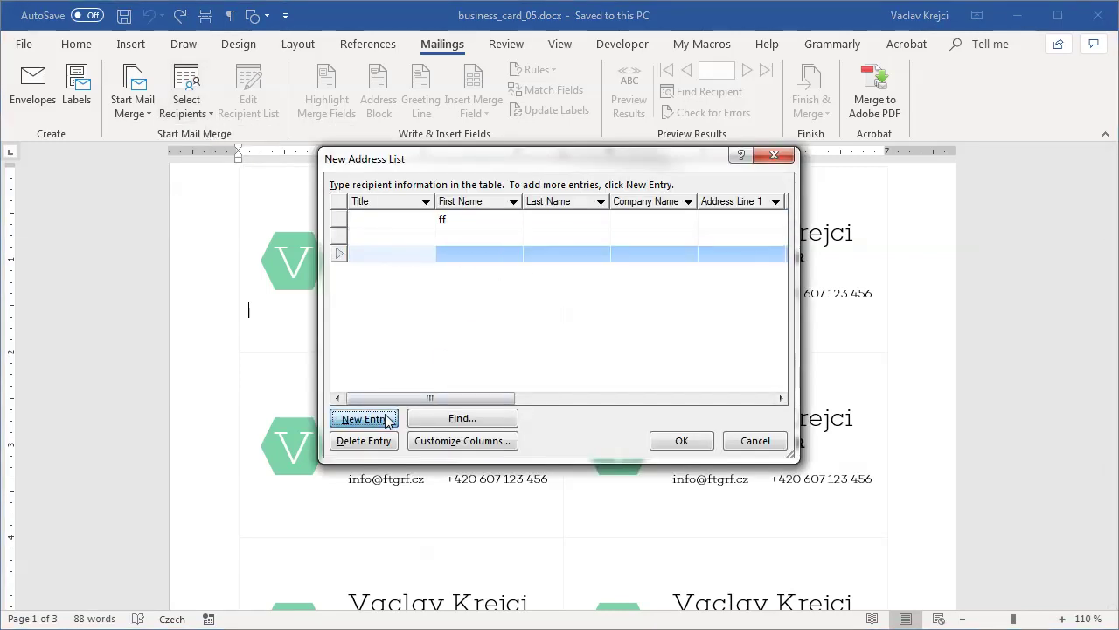
left_click(363, 418)
left_click(548, 255)
left_click(555, 273)
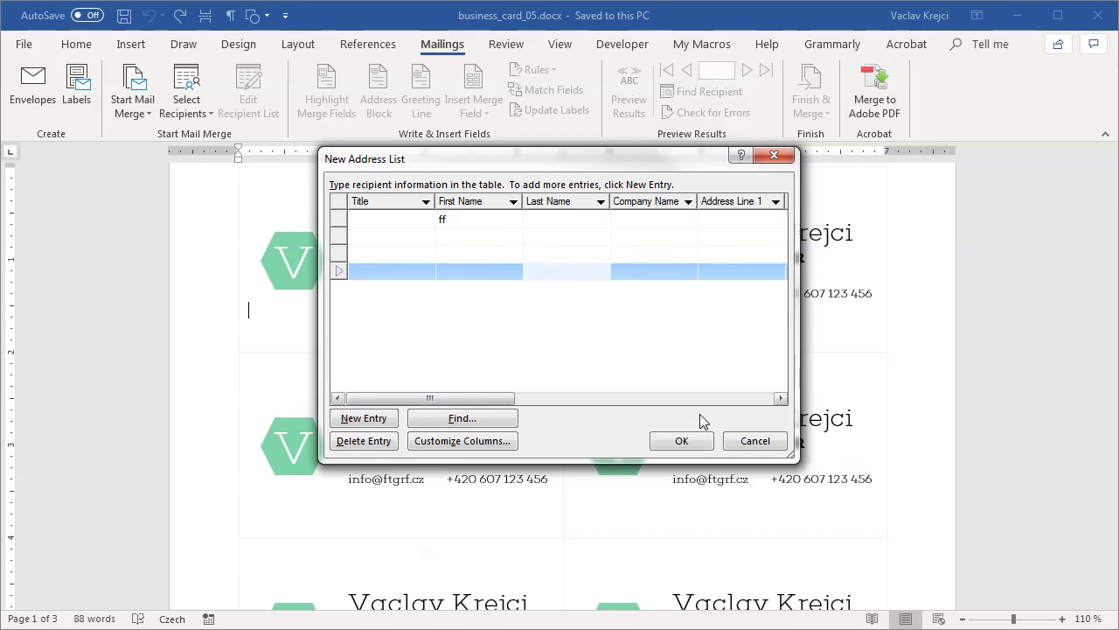
left_click(745, 447)
left_click(746, 445)
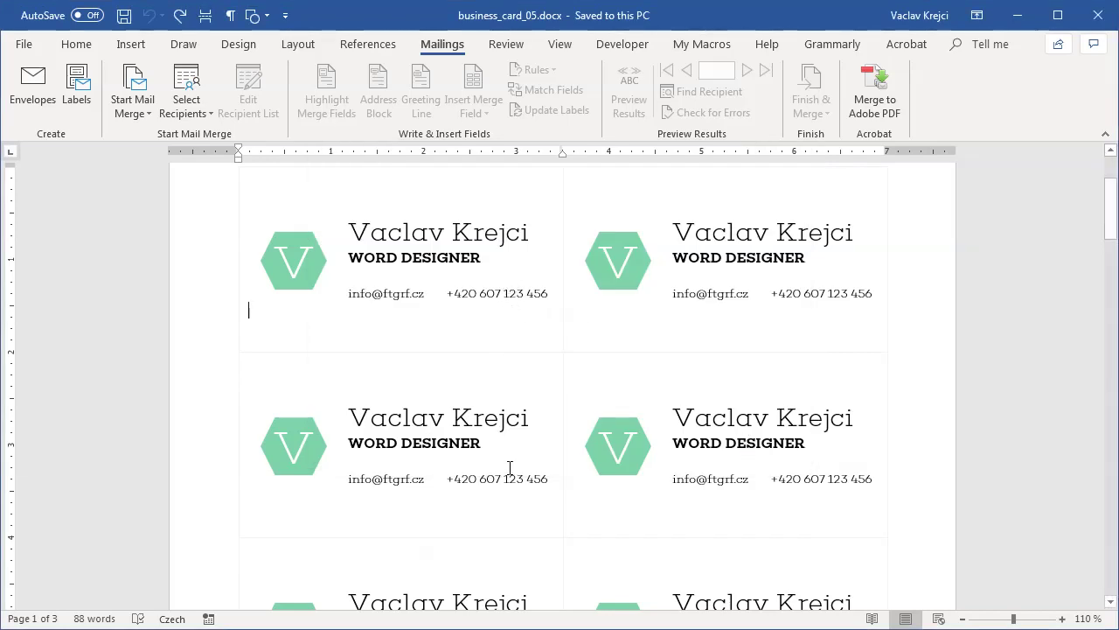
Switch to the Excel contact list and check the Name, Position, Email, Phone and Initial headings
left_click(531, 608)
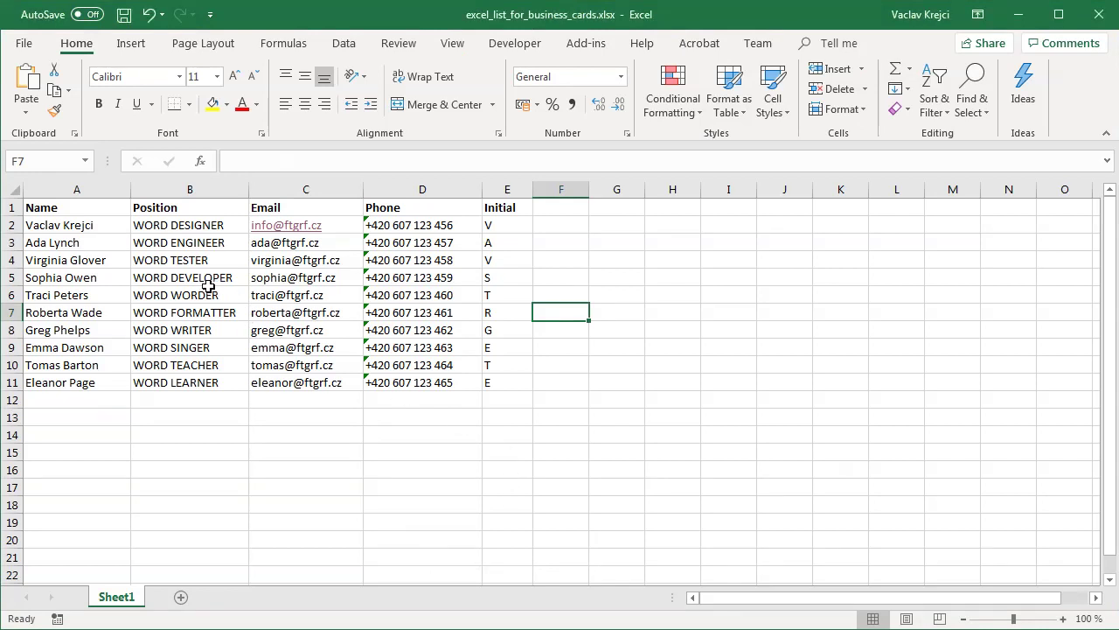
left_click(93, 208)
left_click(188, 207)
left_click(283, 208)
left_click(420, 207)
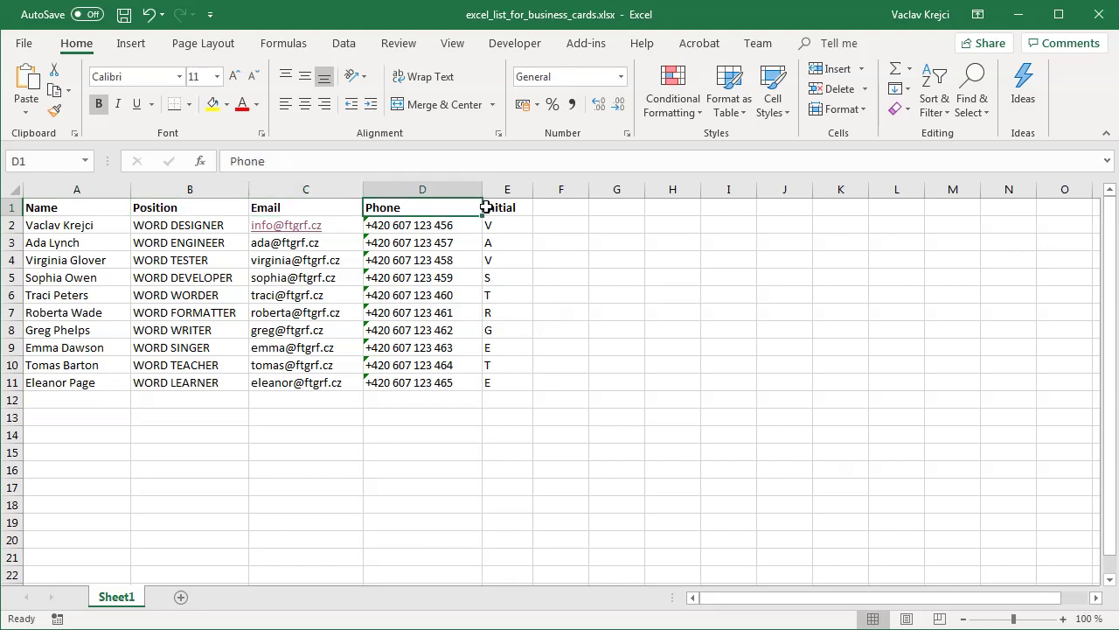
left_click(486, 208)
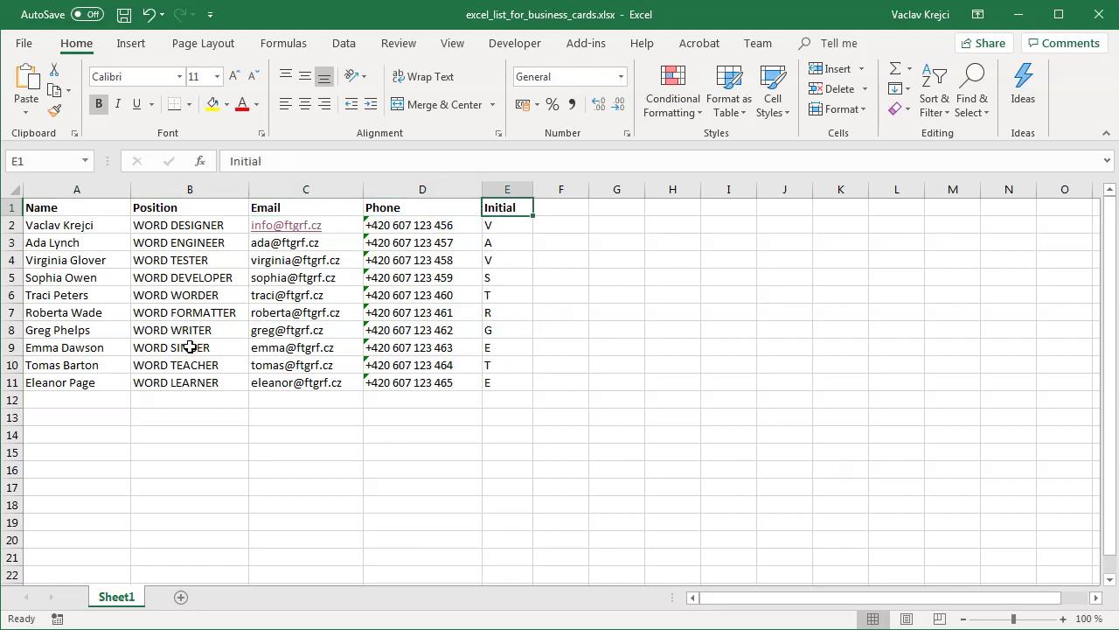
Select the names A3:A11, positions B3:B11, emails C3:C9 and the phone in D5
left_click_drag(76, 247, 78, 382)
left_click(188, 251)
left_click_drag(189, 251, 189, 382)
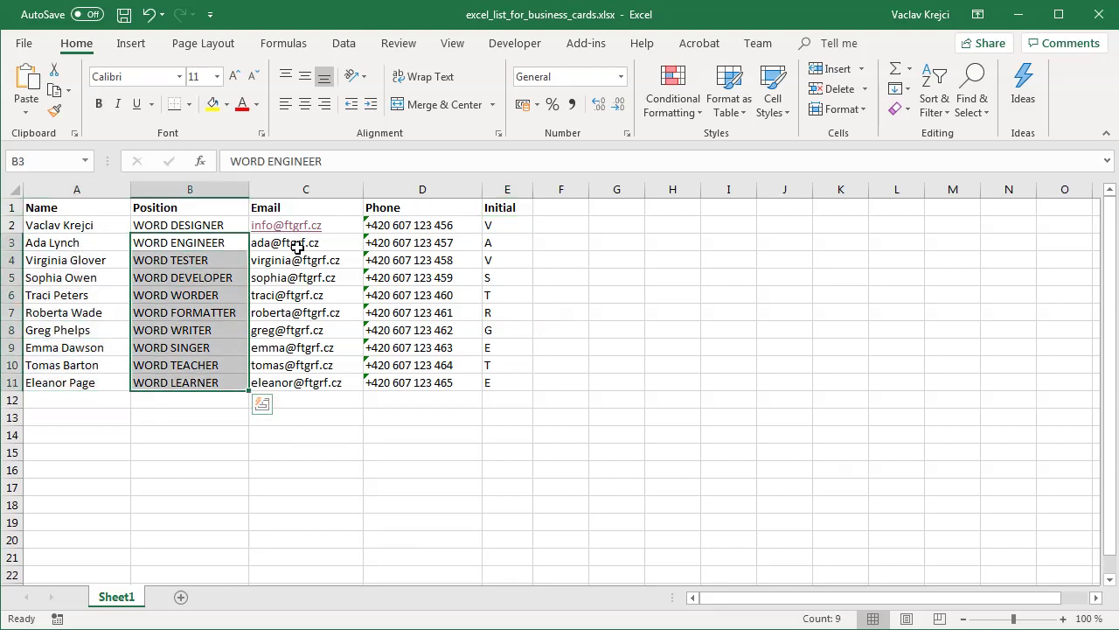
left_click_drag(295, 245, 302, 347)
left_click(423, 278)
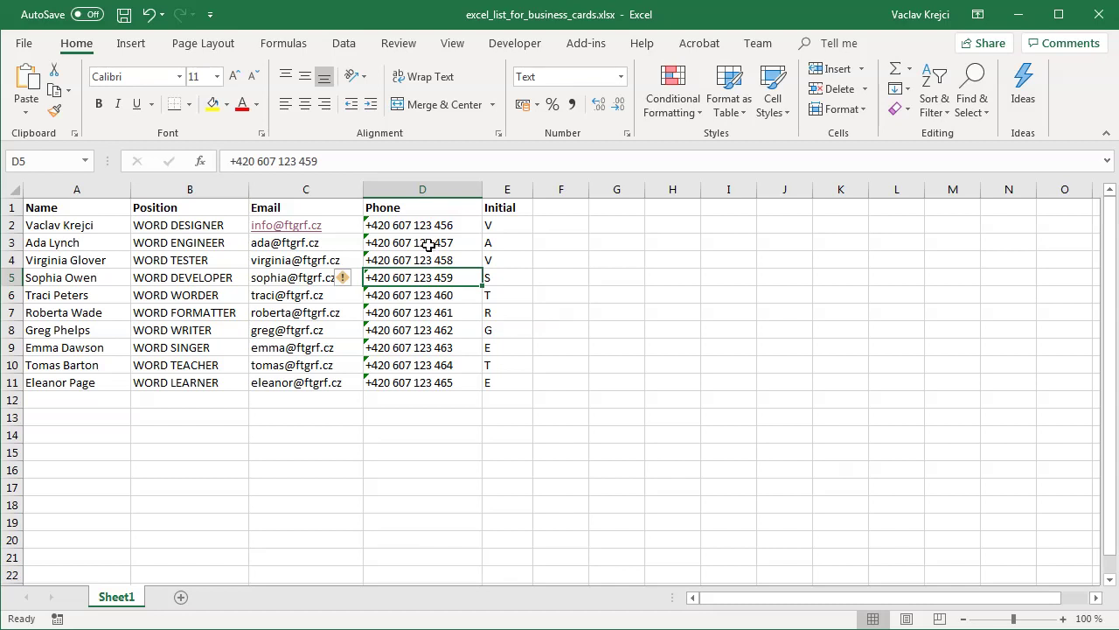
Clear the Initial column E2:E11 and return to cell E2
left_click(503, 226)
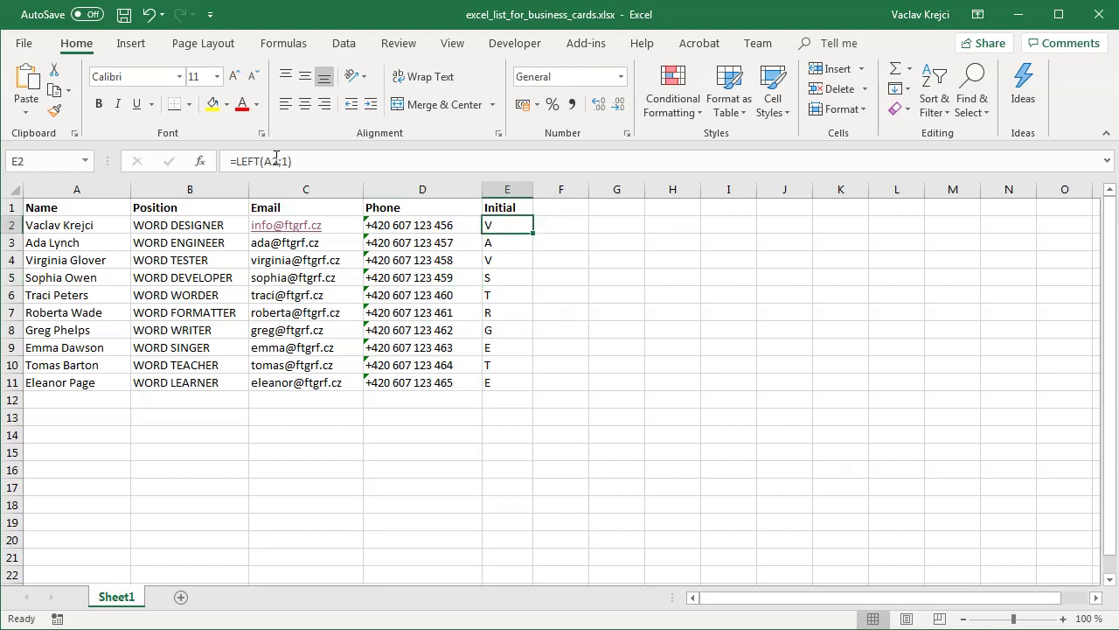
left_click_drag(500, 385, 503, 226)
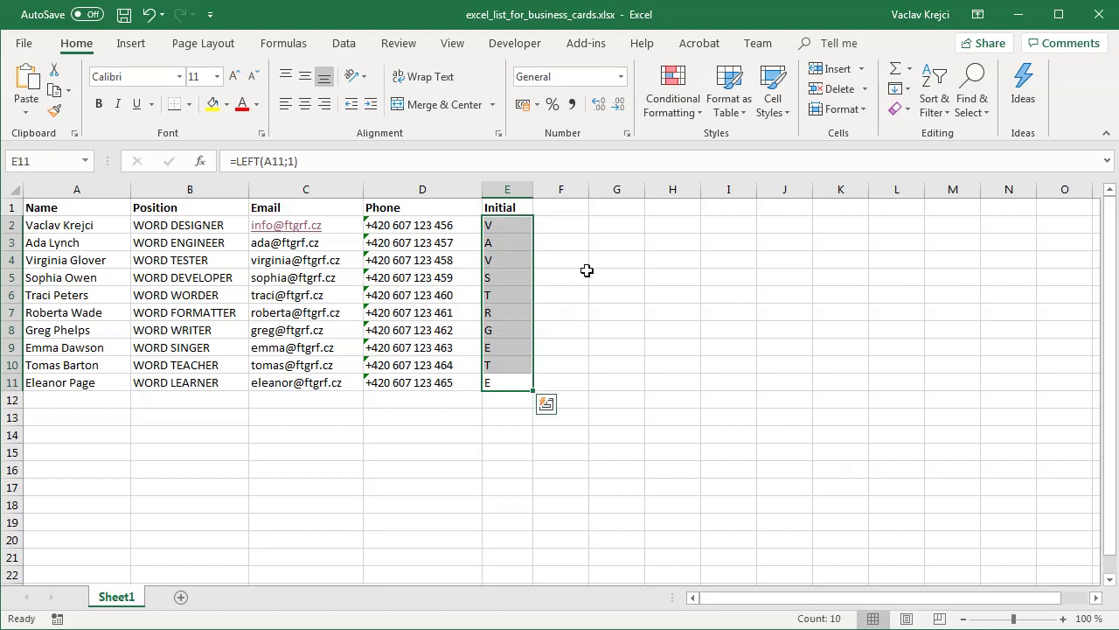
key("Delete")
key("Down")
key("Up")
key("Up")
key("Up")
key("Up")
key("Up")
key("Up")
key("Up")
key("Up")
key("Up")
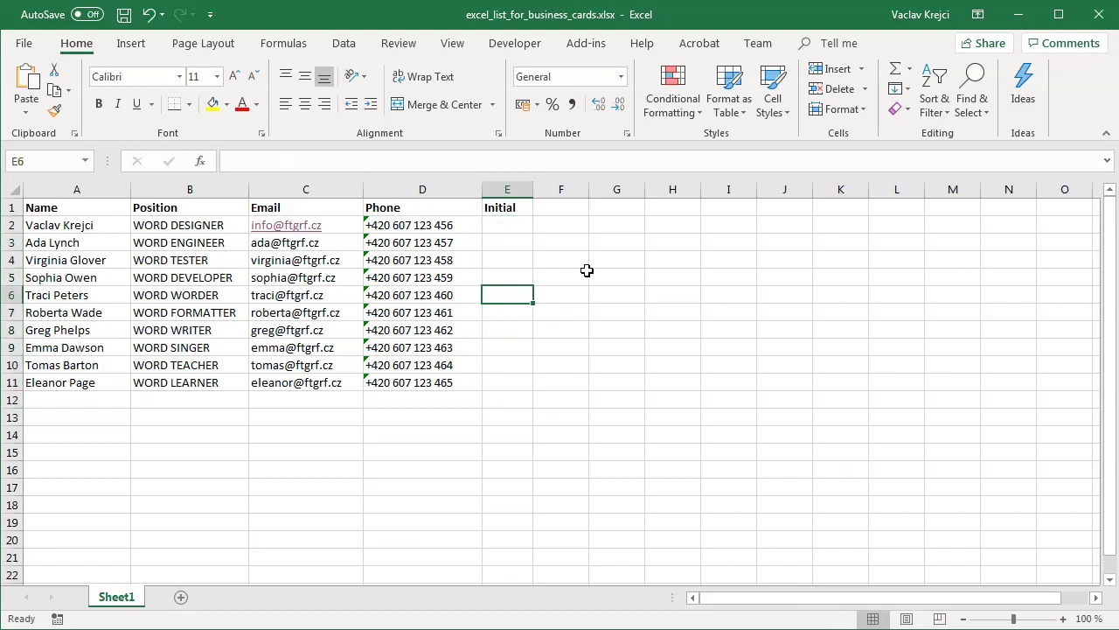
key("Up")
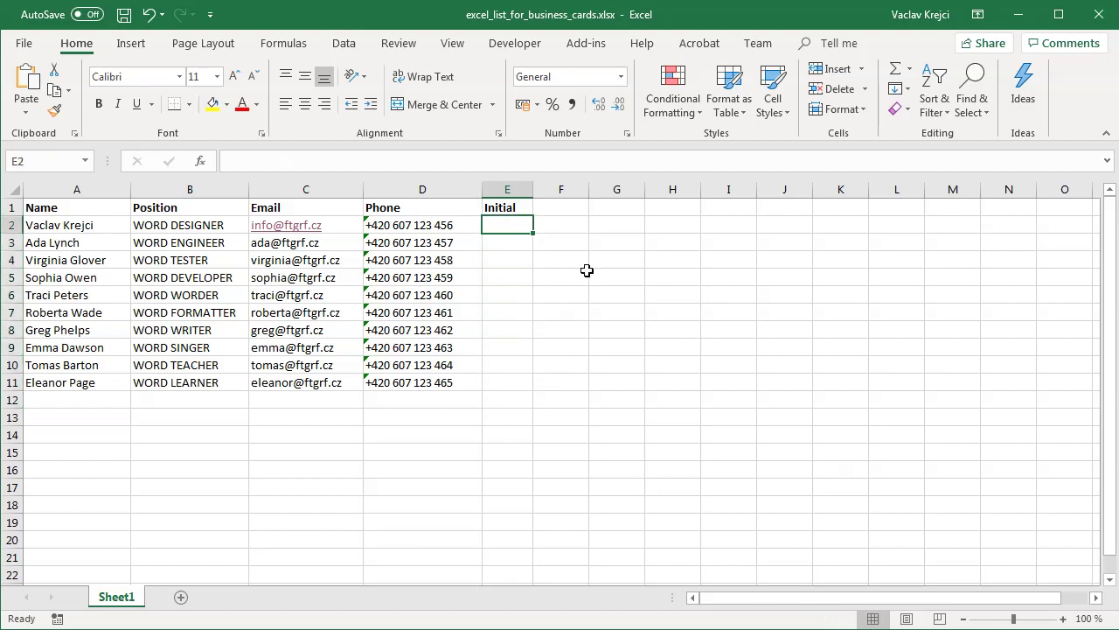
Enter =LEFT(A2;1) in E2, fill it down to E11, and save the workbook
type("´")
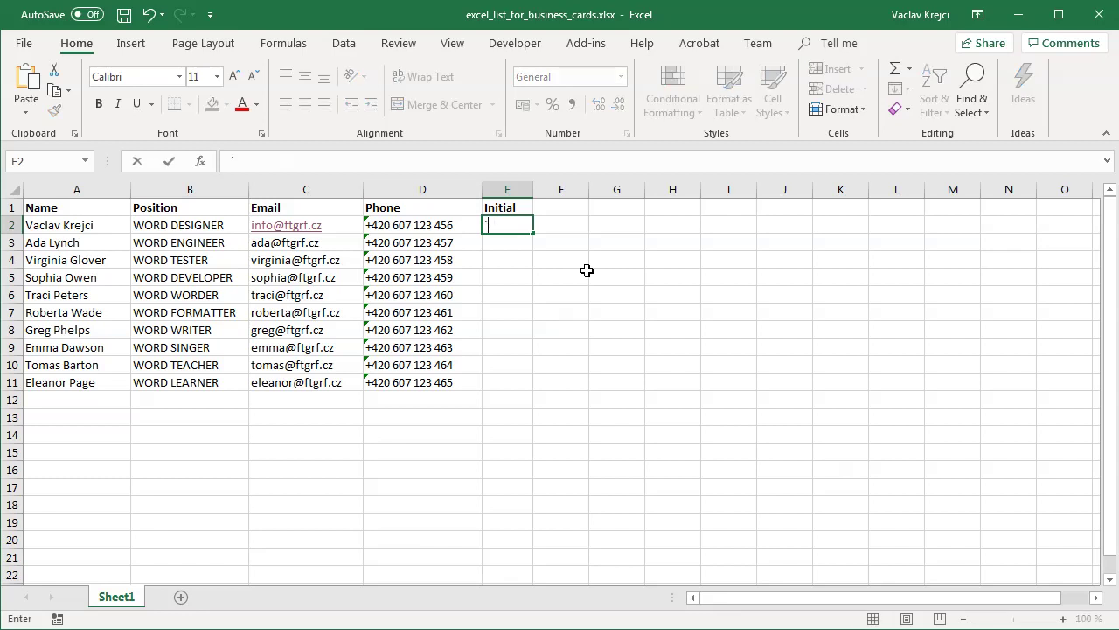
type("==LEFT(")
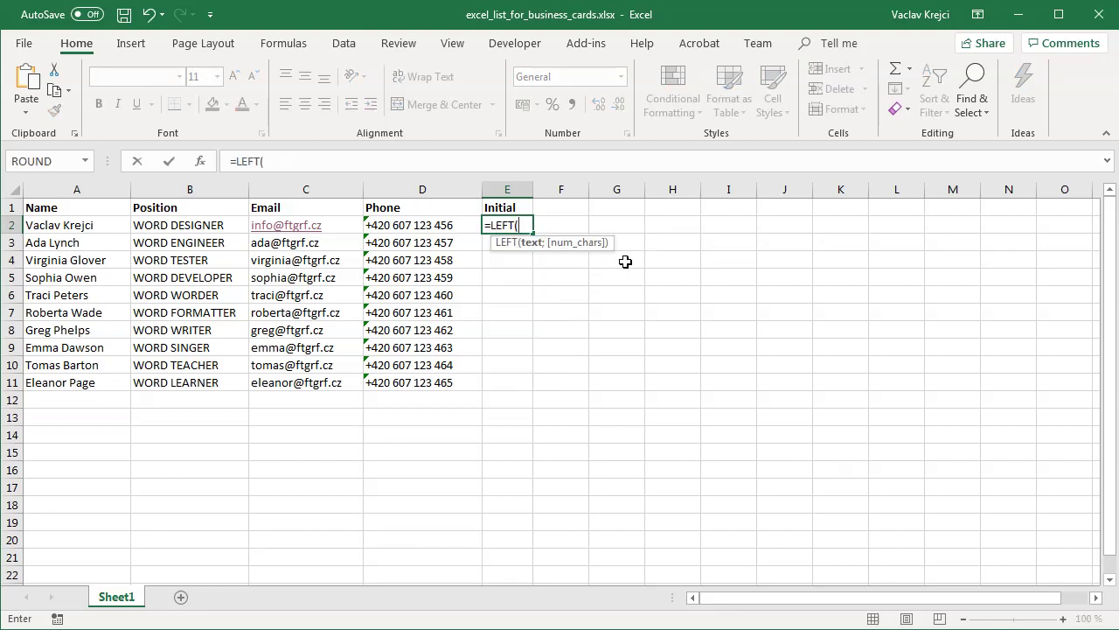
left_click(103, 229)
type(";")
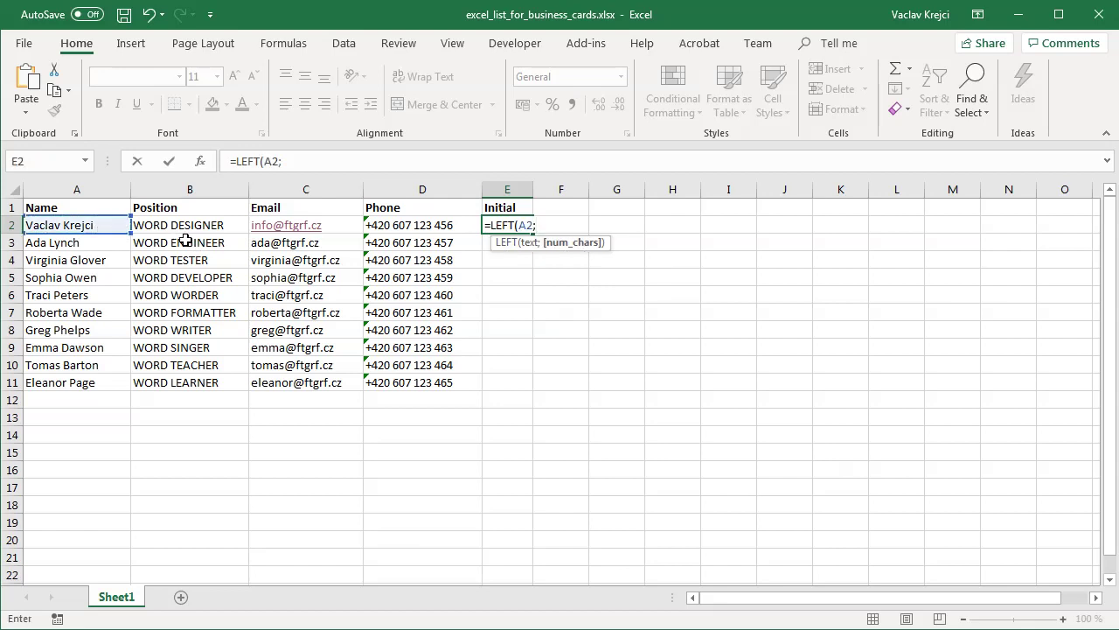
type("1)")
key("Return")
left_click(518, 223)
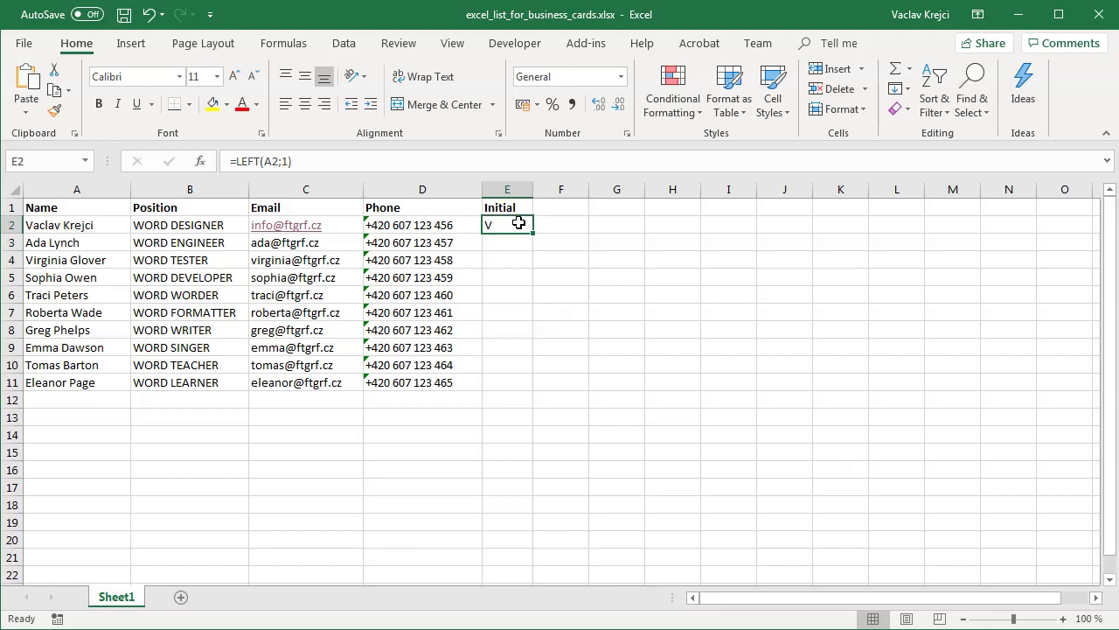
left_click_drag(535, 235, 535, 392)
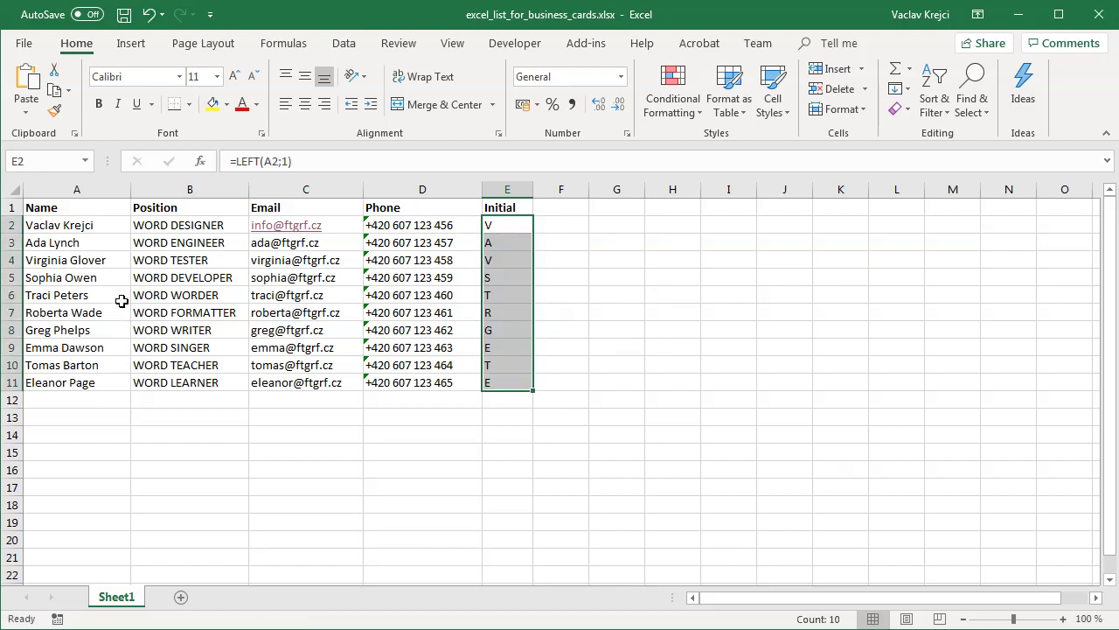
left_click(123, 15)
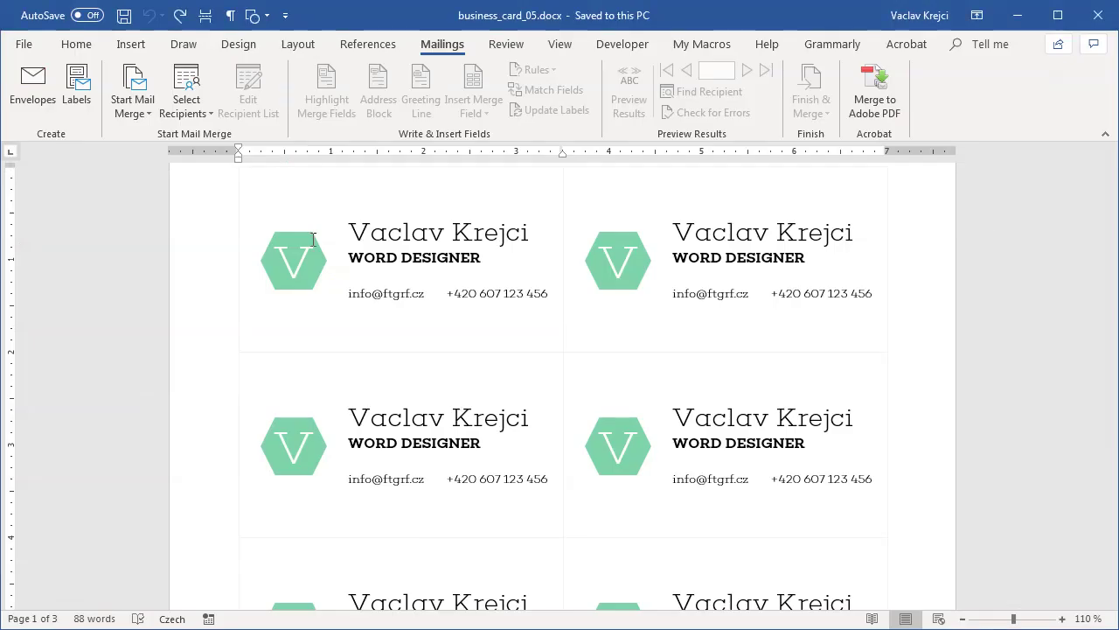
Use Sheet1$ of excel_list_for_business_cards.xlsx, with headers, as the existing recipient list
left_click(198, 121)
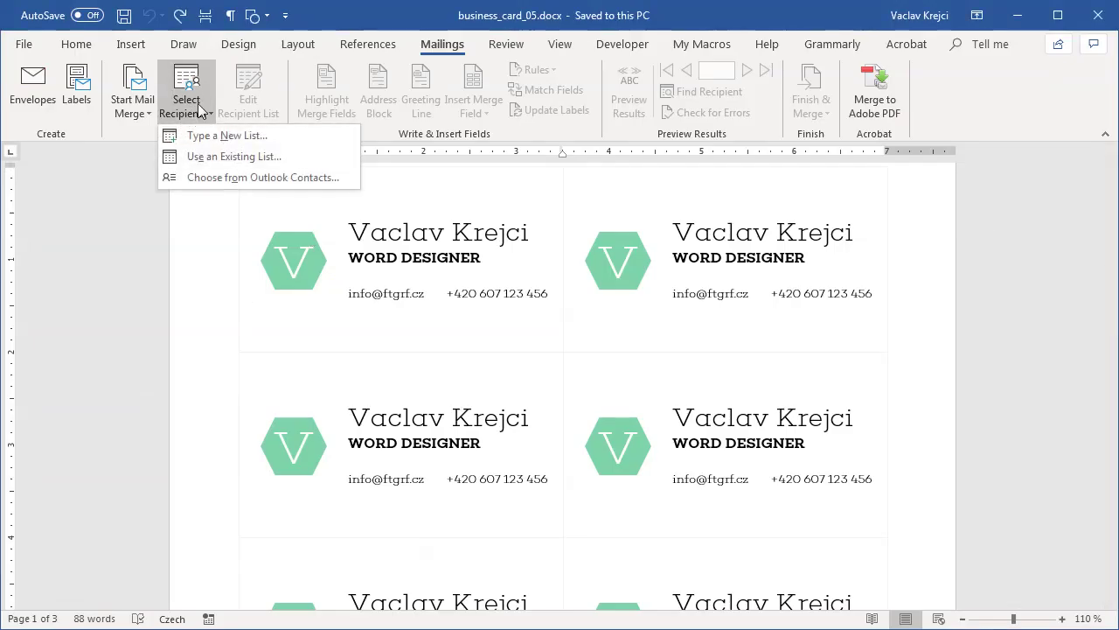
left_click(210, 159)
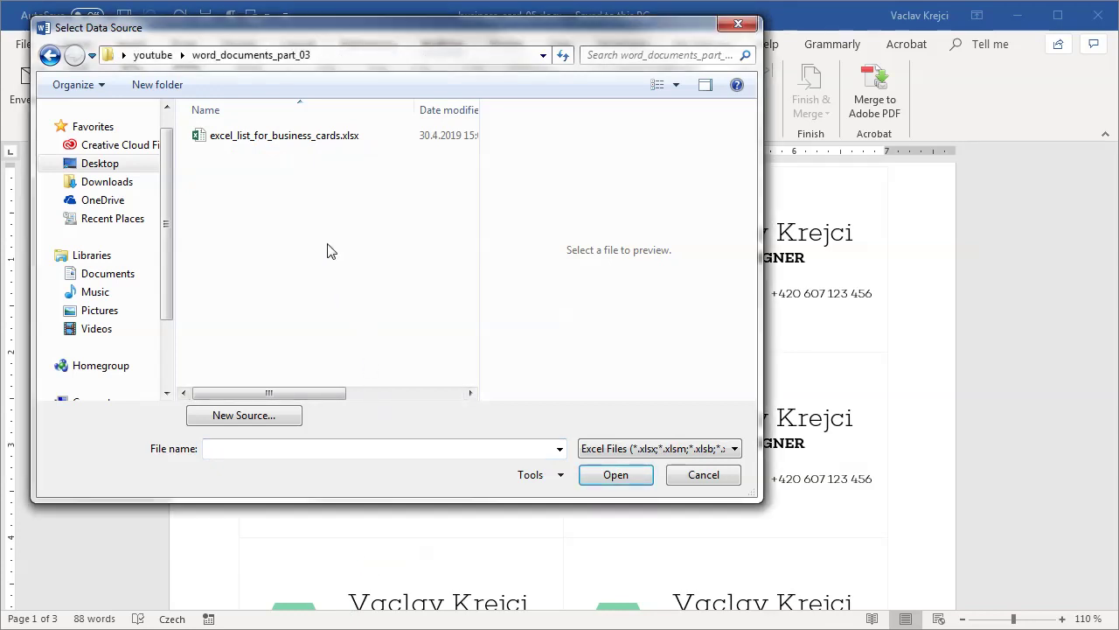
left_click(210, 137)
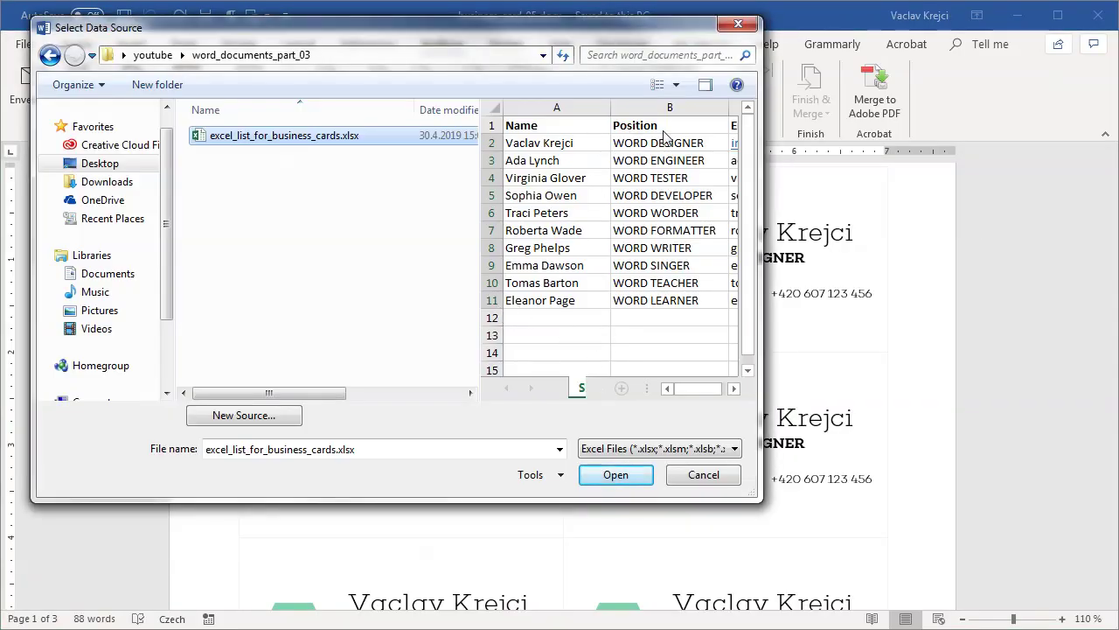
left_click(615, 475)
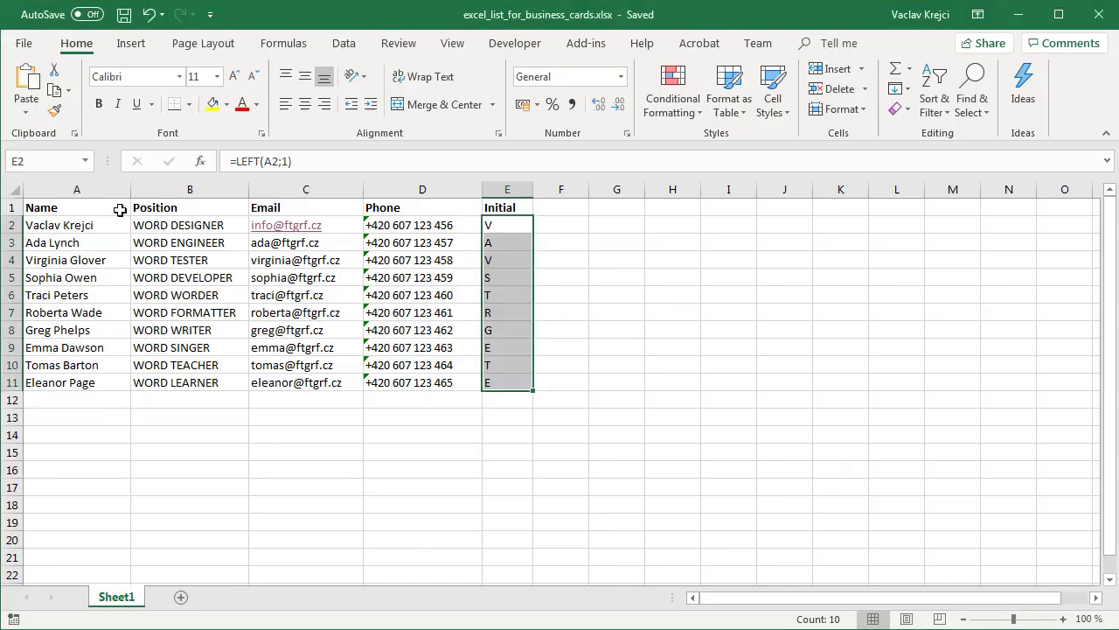
left_click_drag(95, 210, 503, 210)
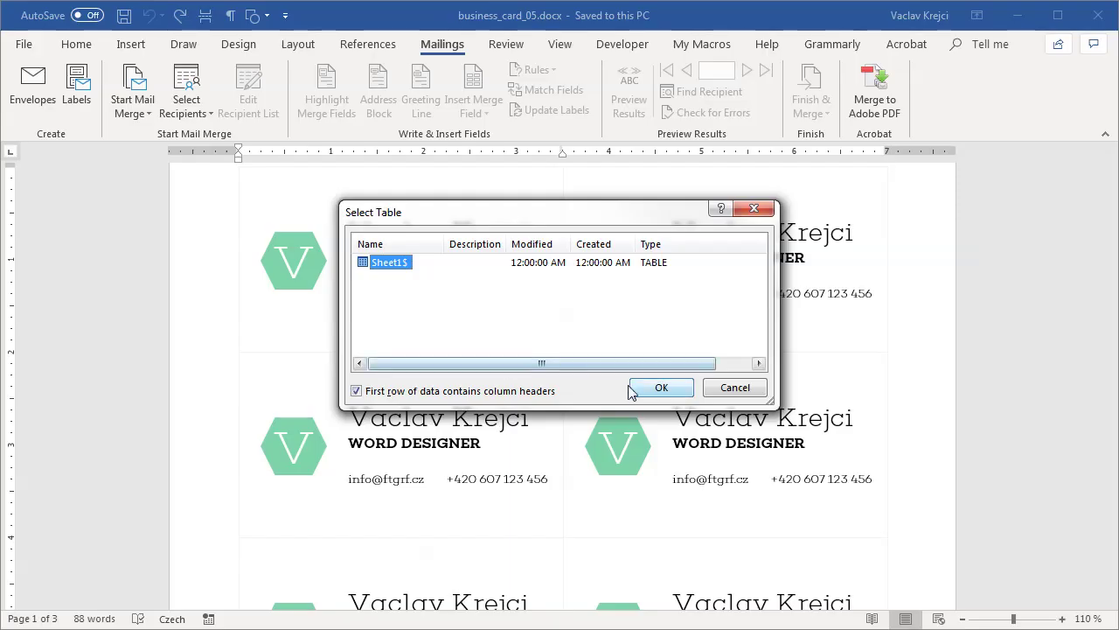
left_click(654, 387)
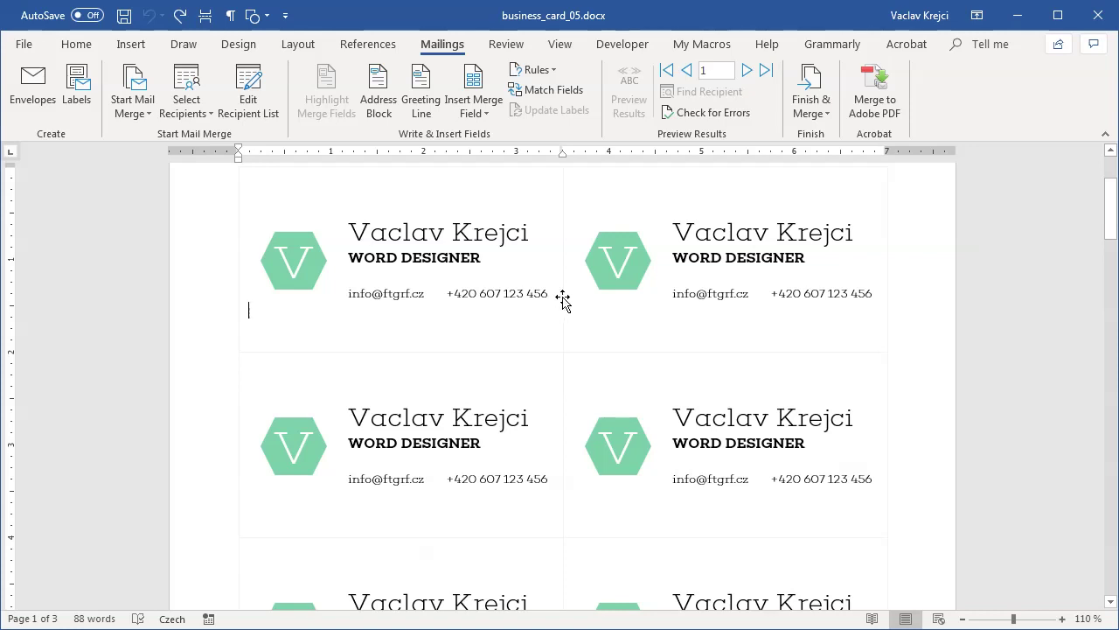
left_click(478, 114)
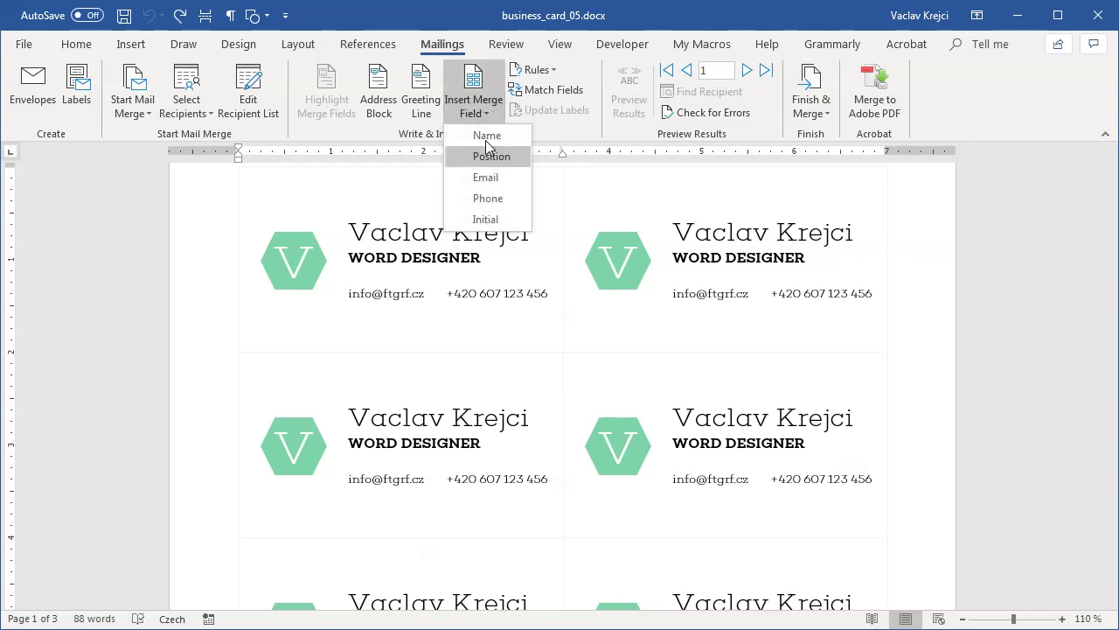
left_click(488, 105)
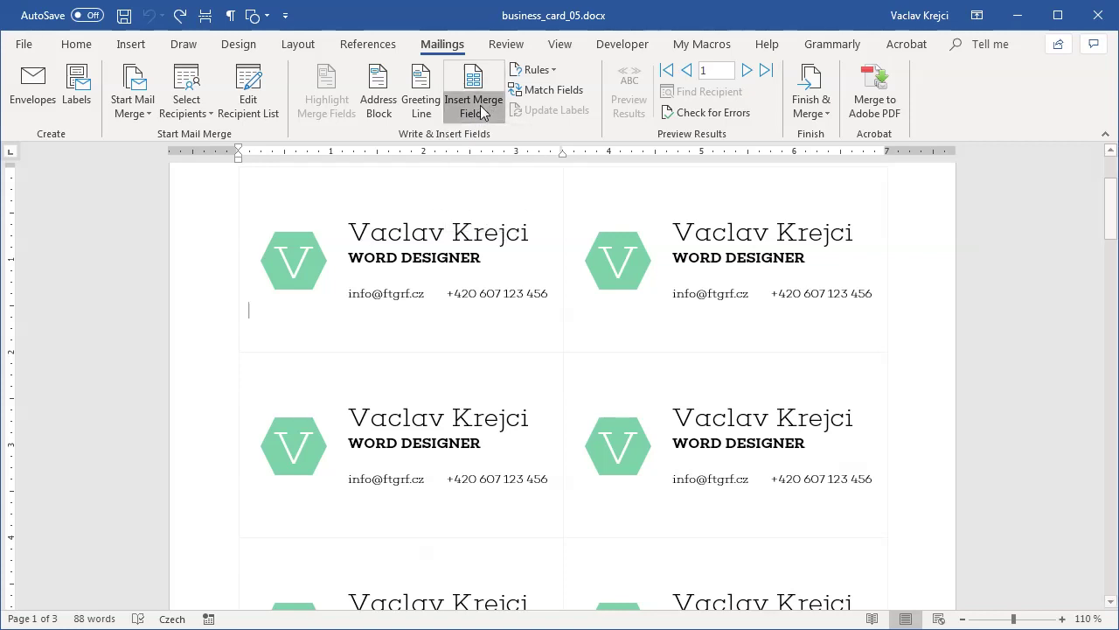
left_click(84, 47)
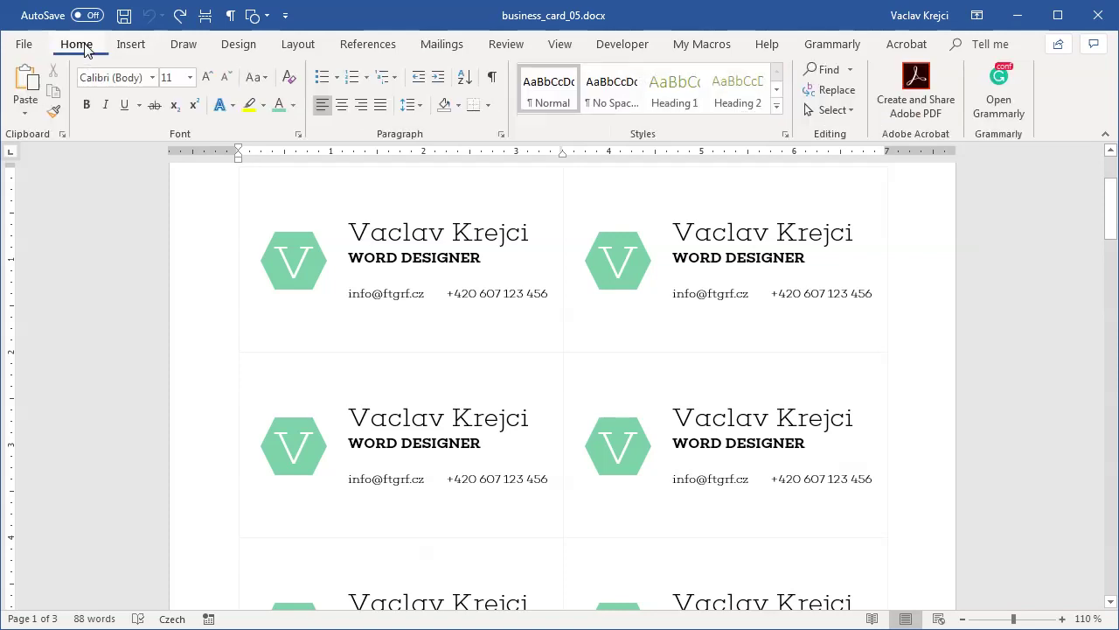
Show formatting marks and insert the Name merge field over the first card's first name
left_click(494, 81)
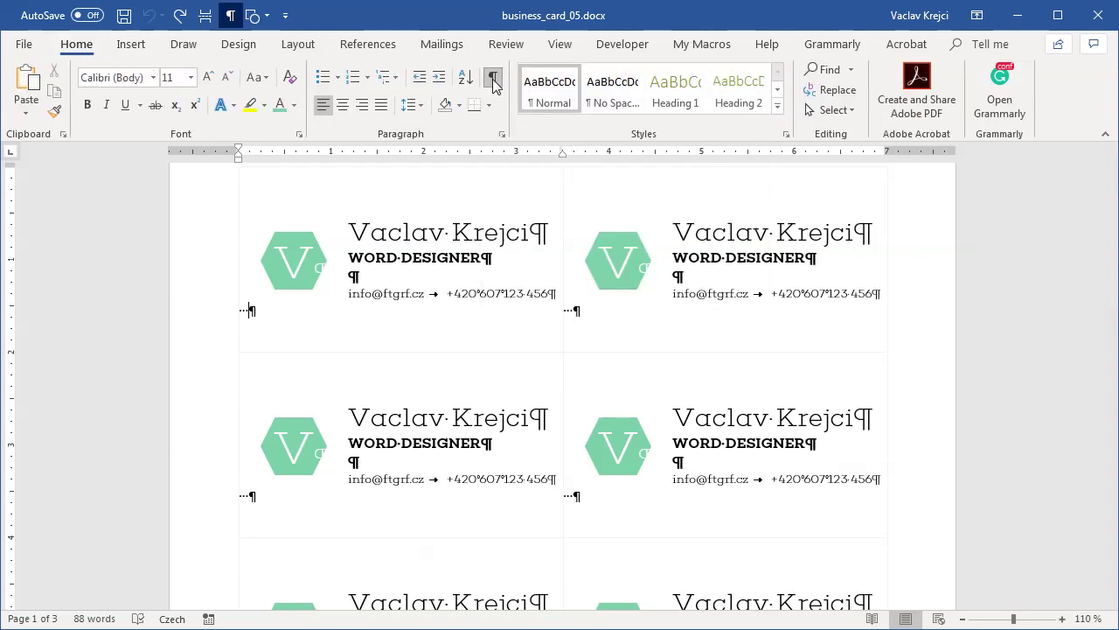
scroll(518, 287, "up", 1)
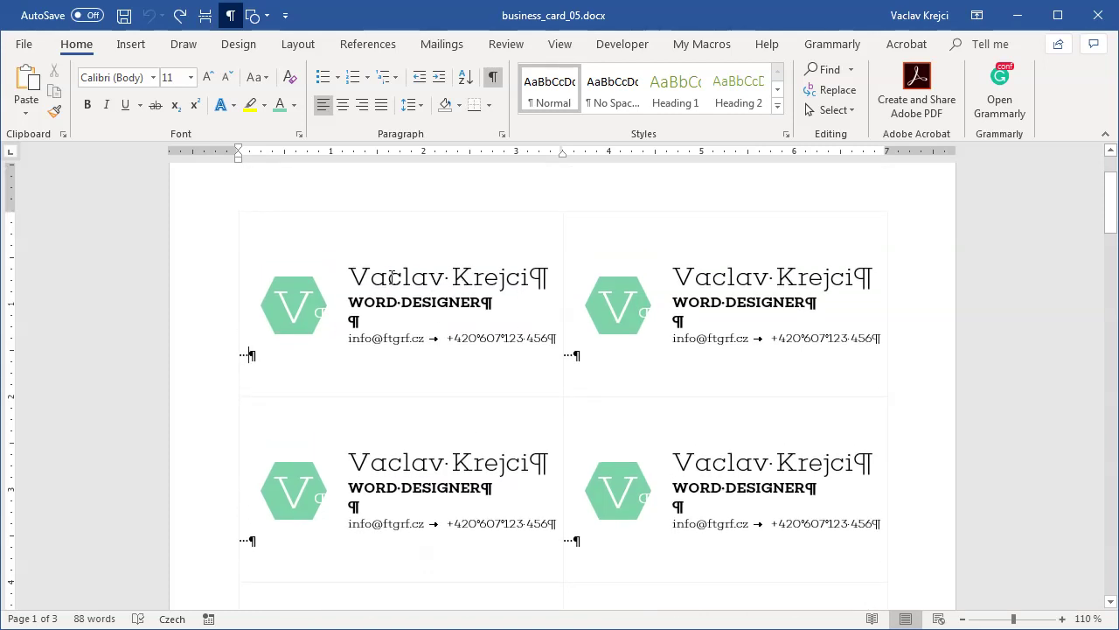
double_click(392, 277)
left_click(414, 43)
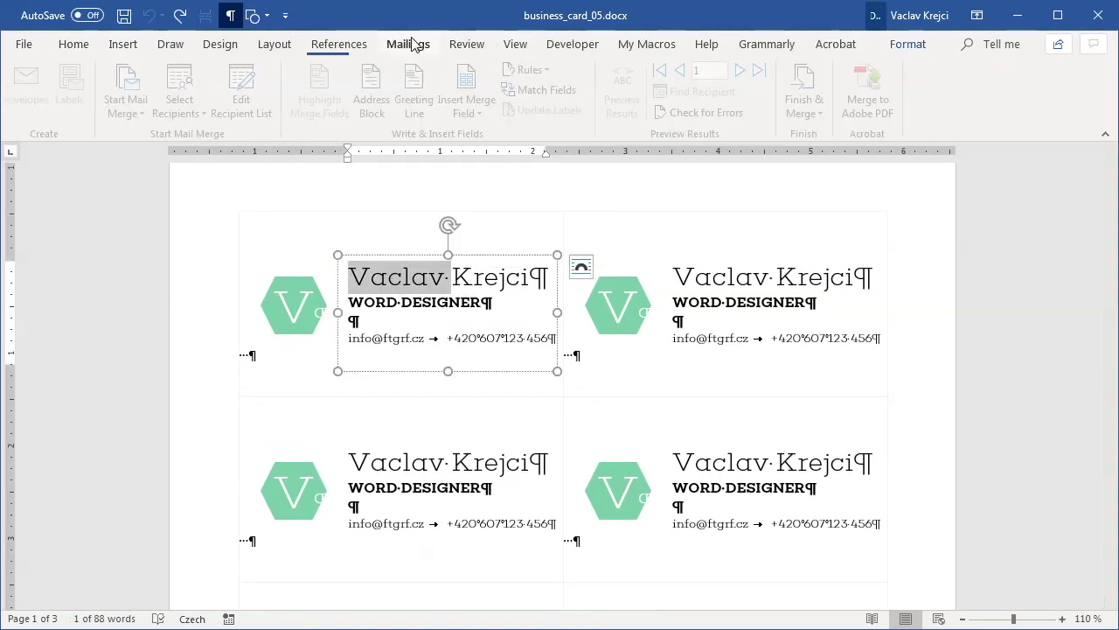
left_click(484, 117)
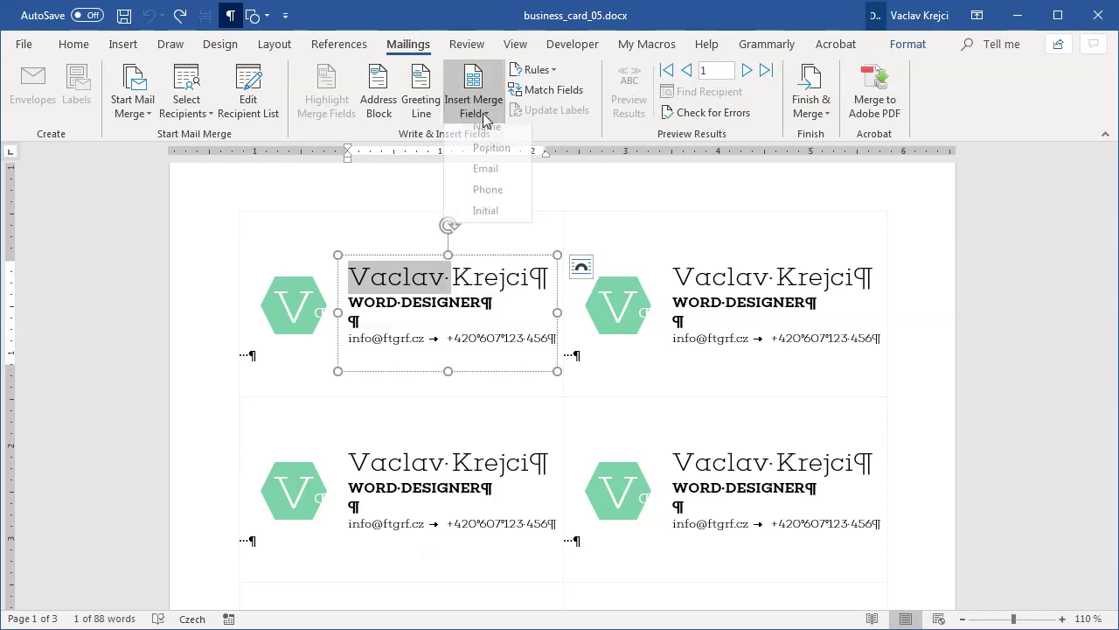
left_click(487, 136)
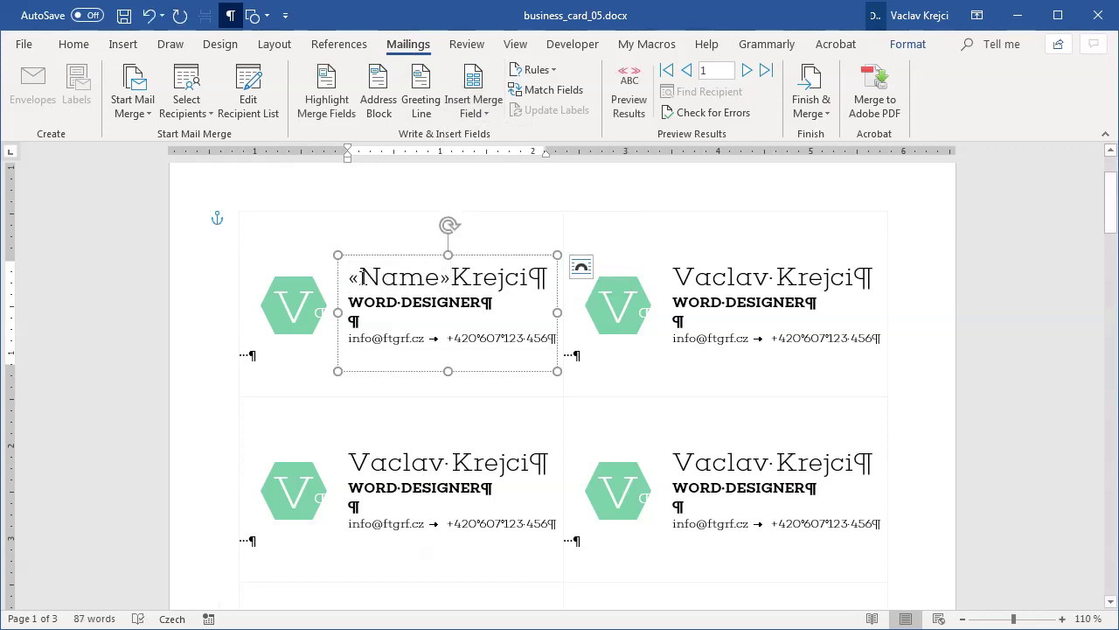
Delete the leftover surname after «Name» and hide the formatting marks again
left_click_drag(350, 276, 452, 275)
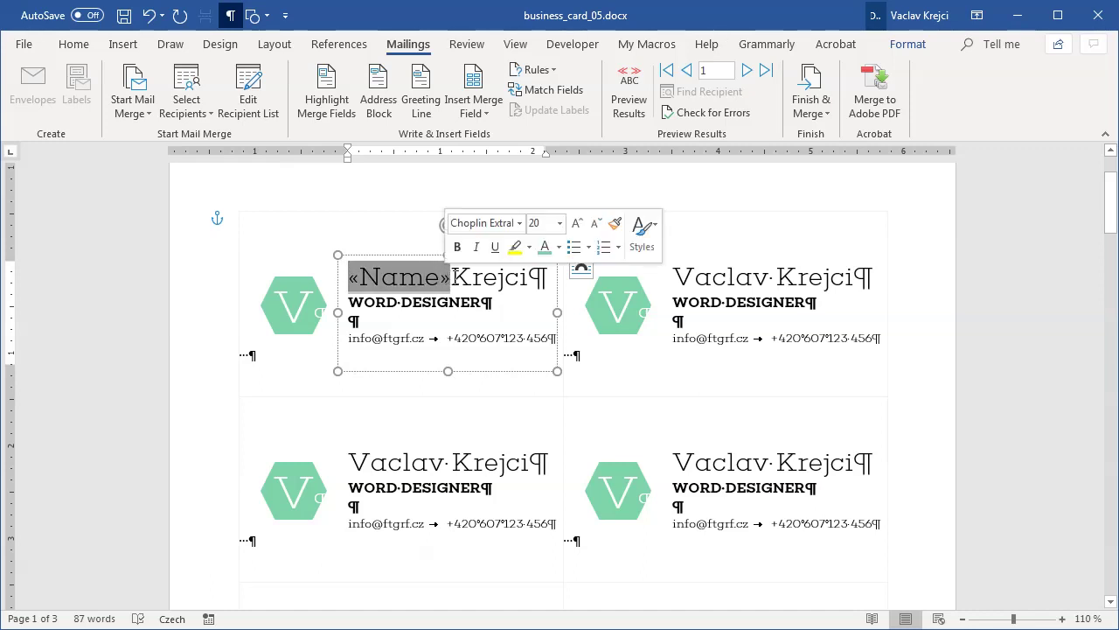
left_click(454, 278)
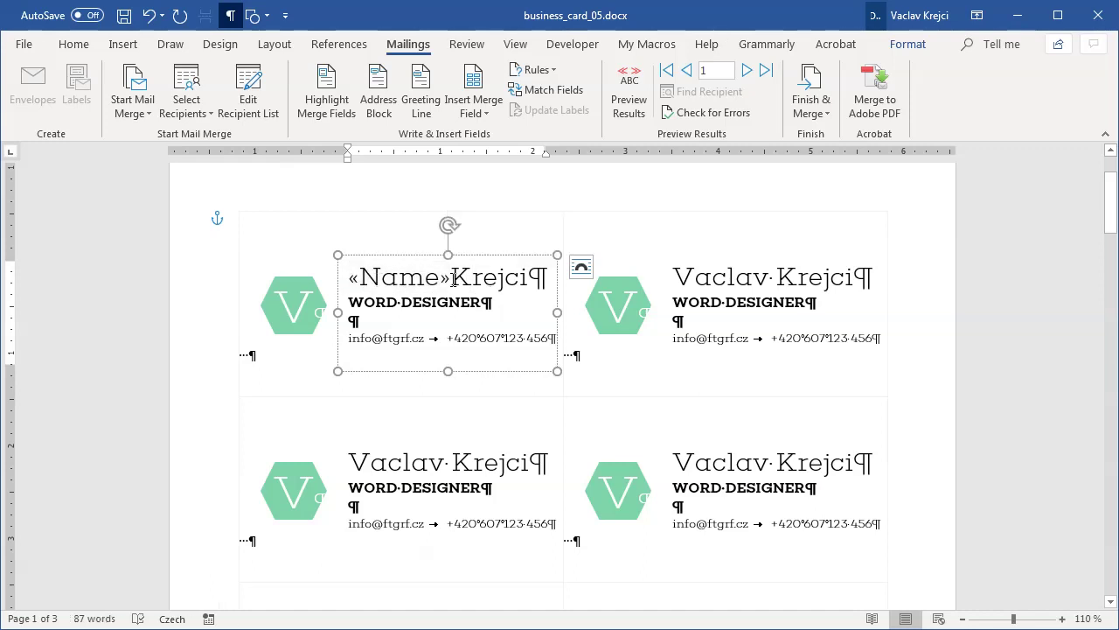
key("Delete")
key("Delete")
key("Delete")
key("Delete")
key("Delete")
key("Delete")
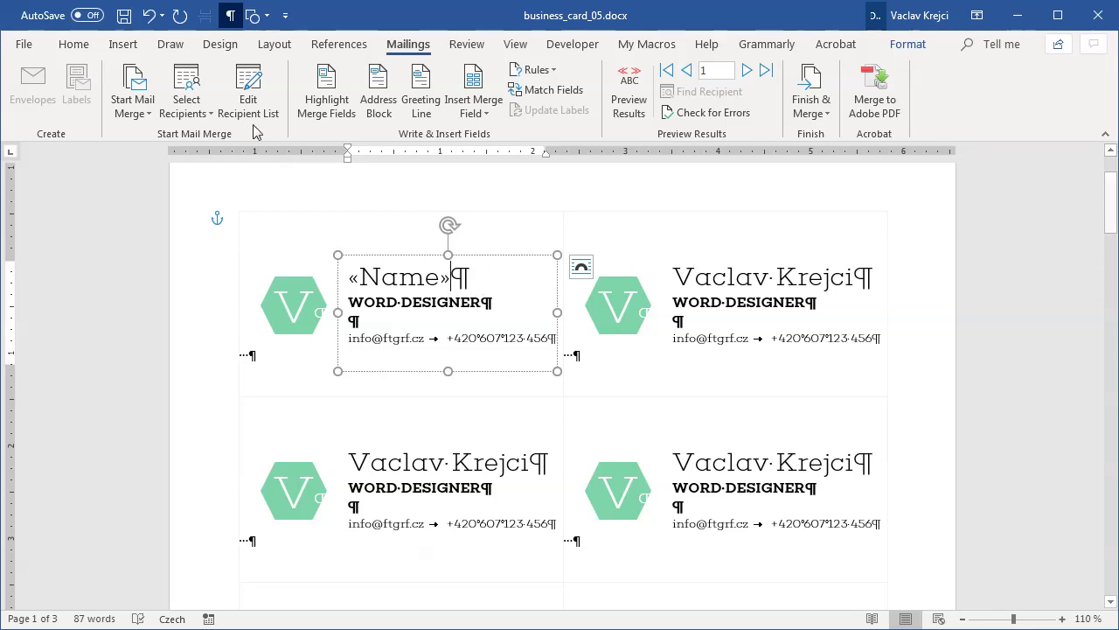
left_click(75, 45)
left_click(493, 77)
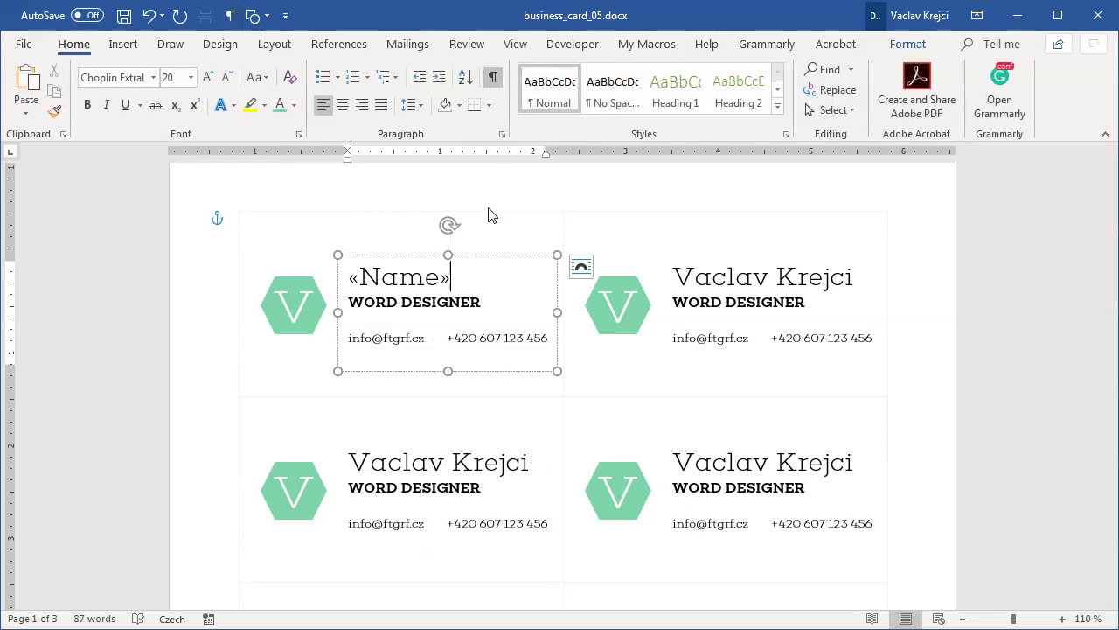
left_click(407, 46)
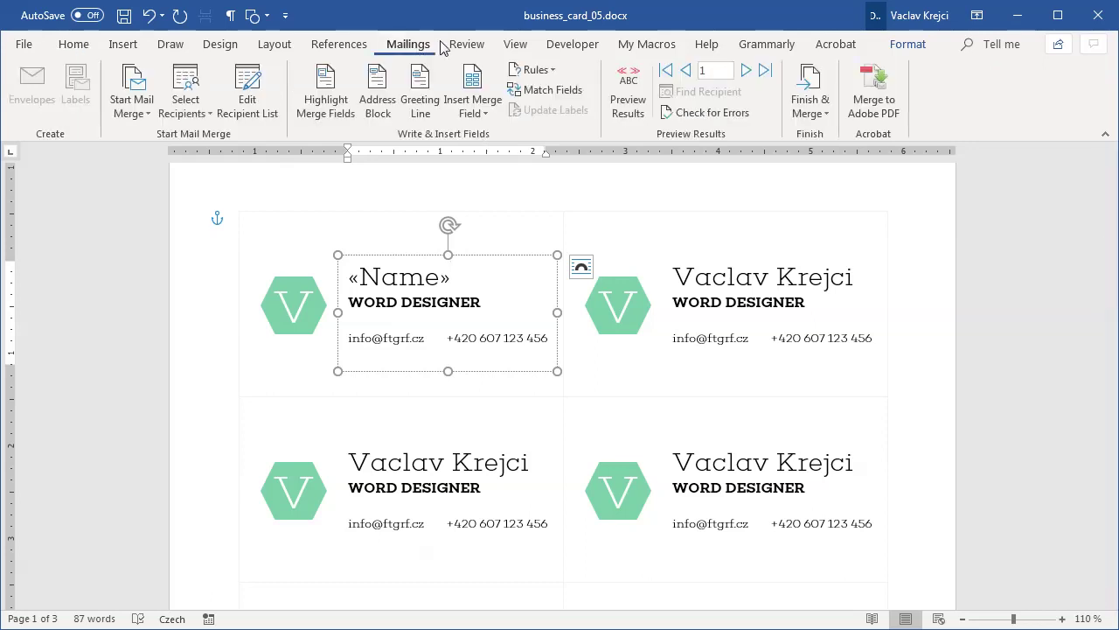
Turn on Preview Results and compare with the first contact's row A2:E2 in Excel
left_click(632, 103)
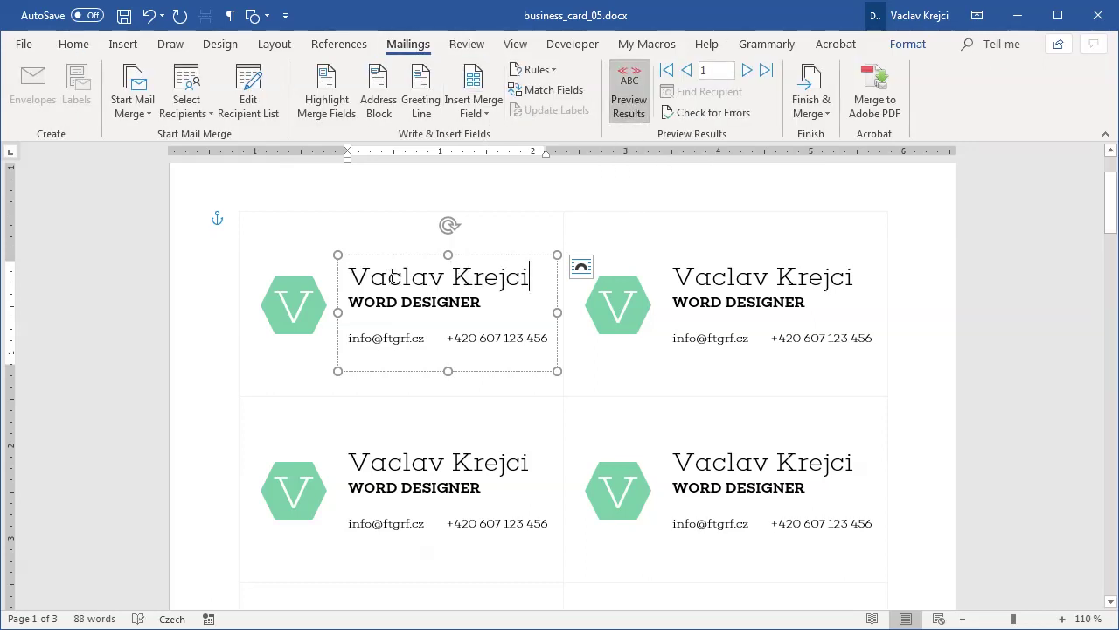
key("alt+Tab")
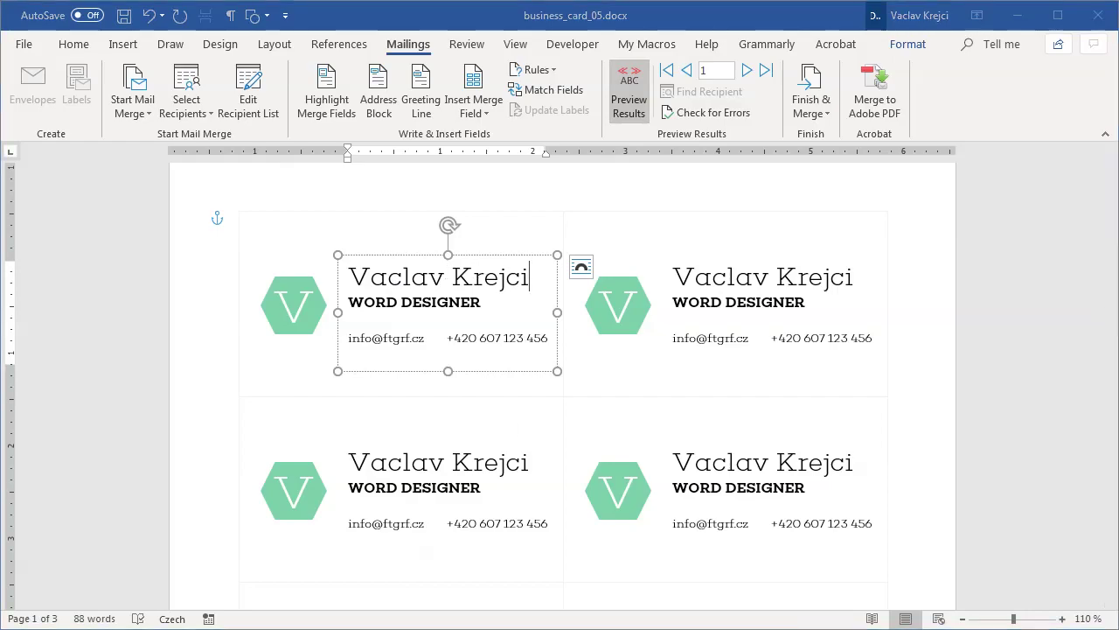
left_click(82, 227)
left_click_drag(82, 227, 507, 227)
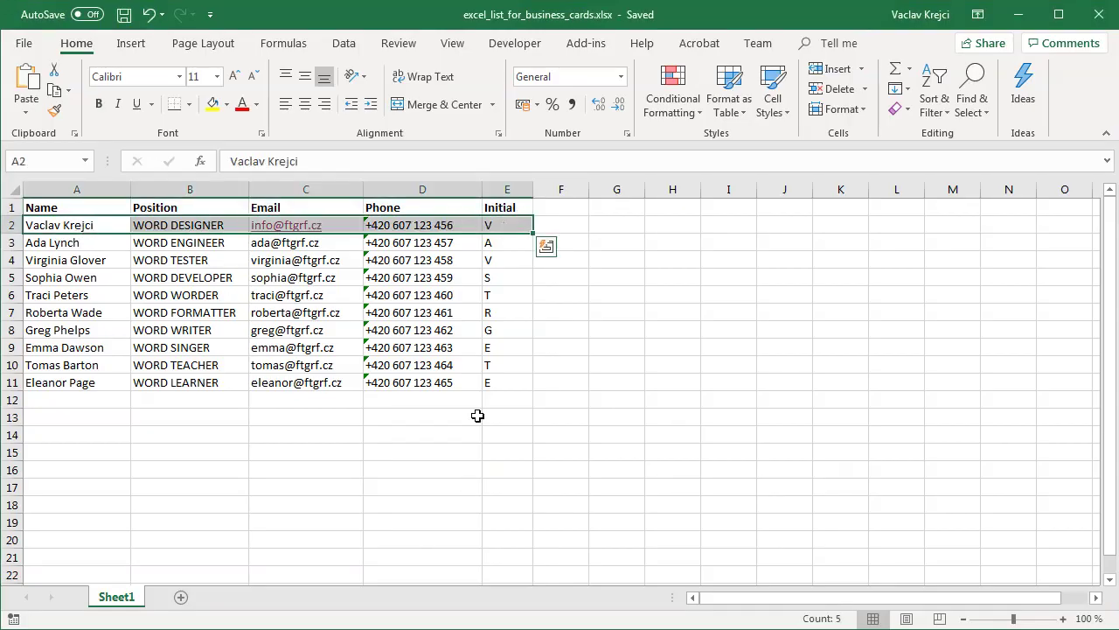
key("alt+Tab")
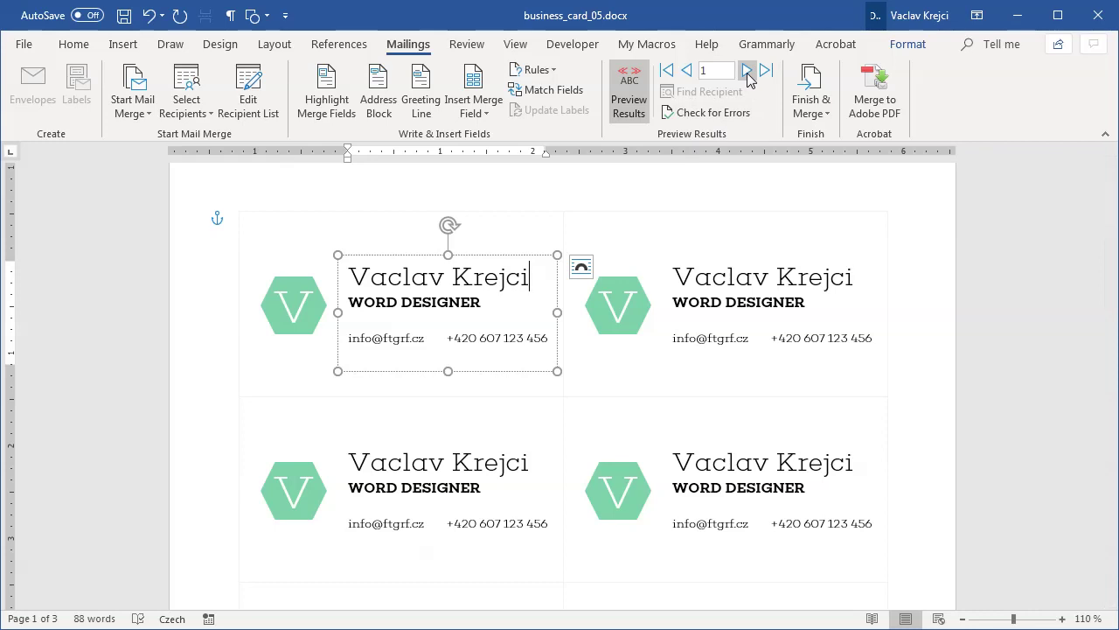
Step through recipients 2–4 and shrink the wrapping third name to 18 pt
left_click(748, 75)
left_click(748, 75)
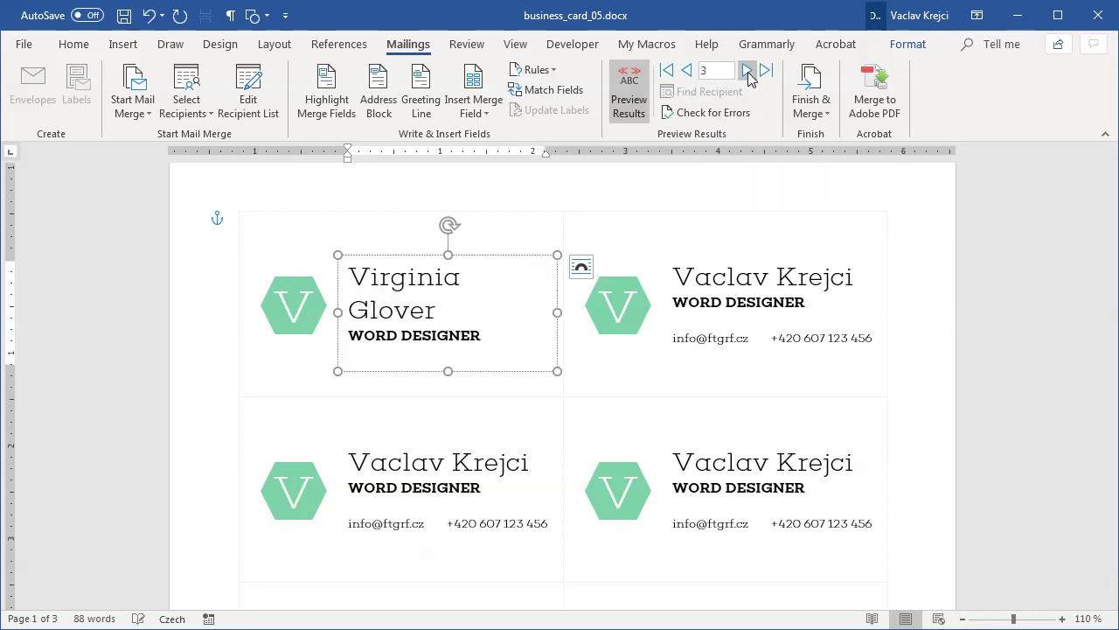
left_click(748, 75)
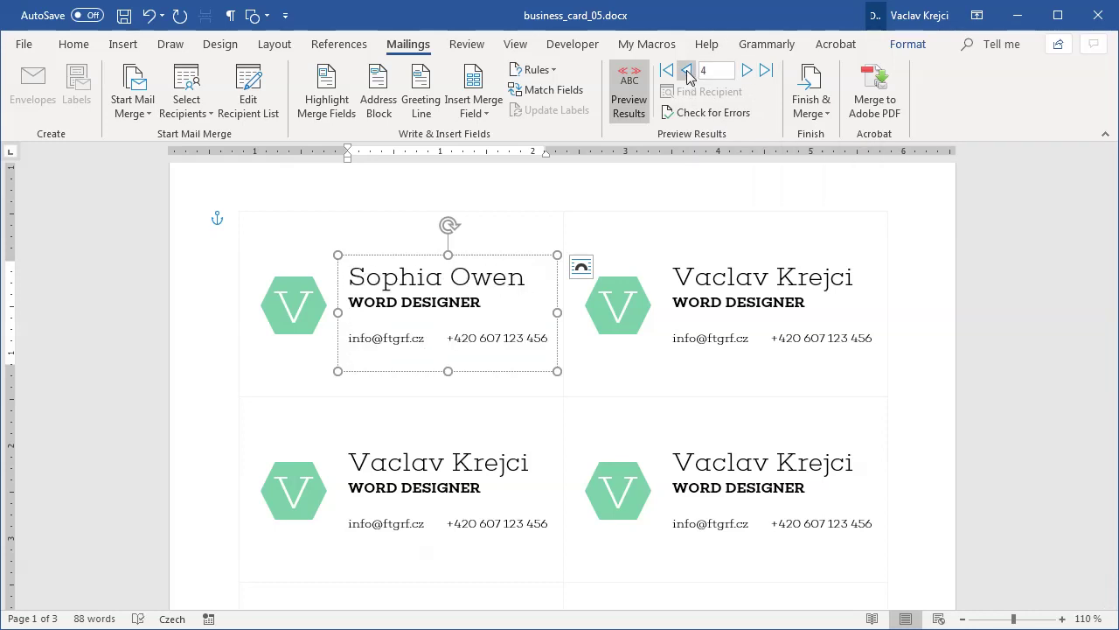
left_click(688, 72)
triple_click(444, 313)
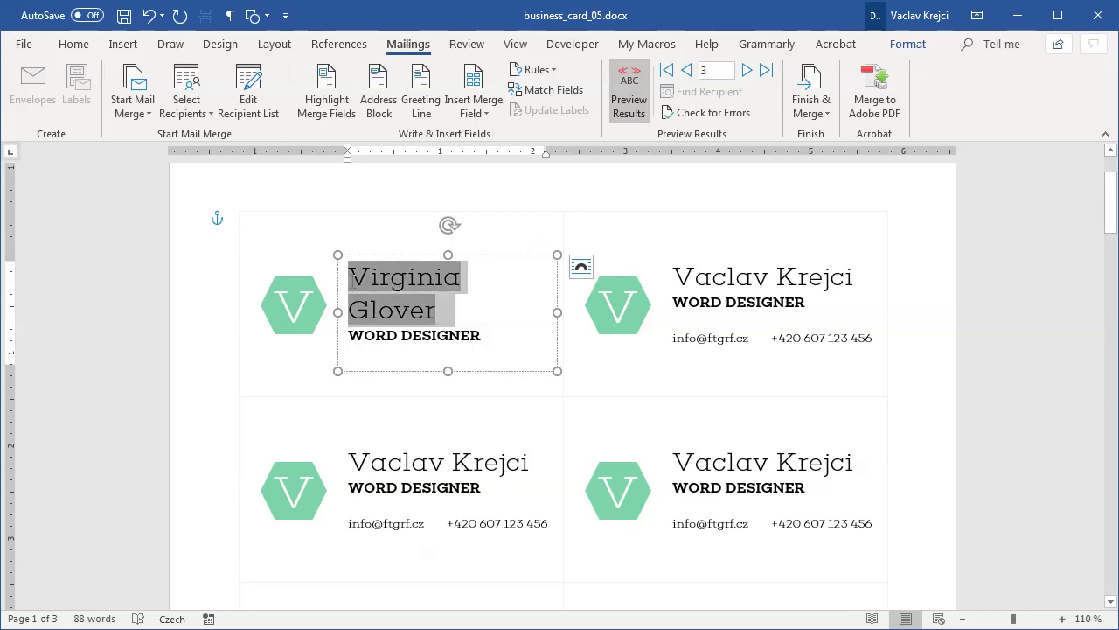
left_click(73, 43)
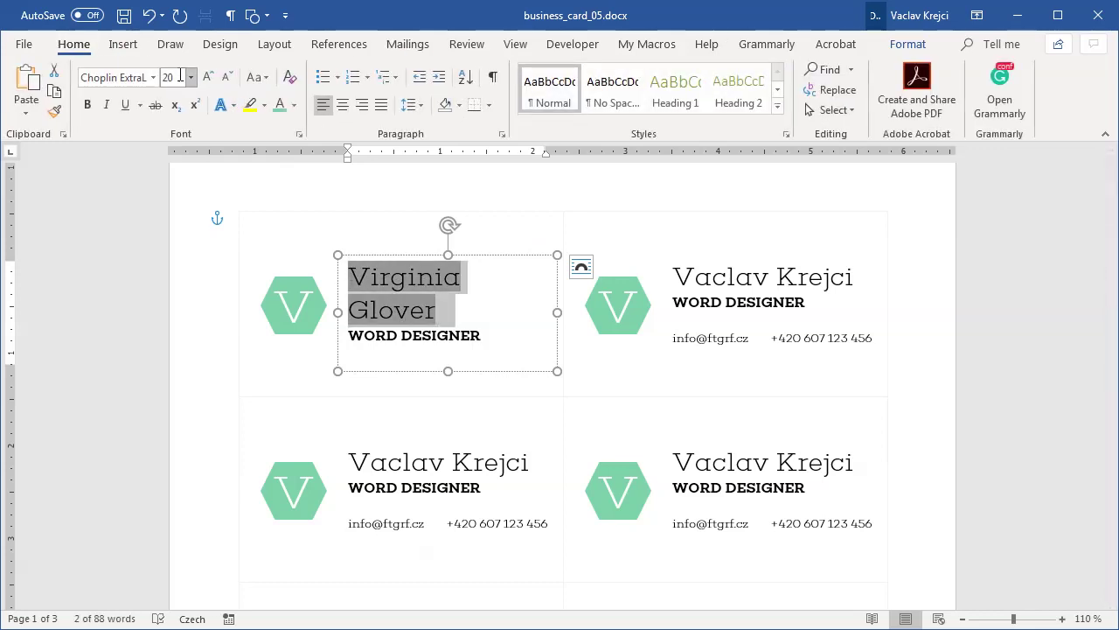
key("Return")
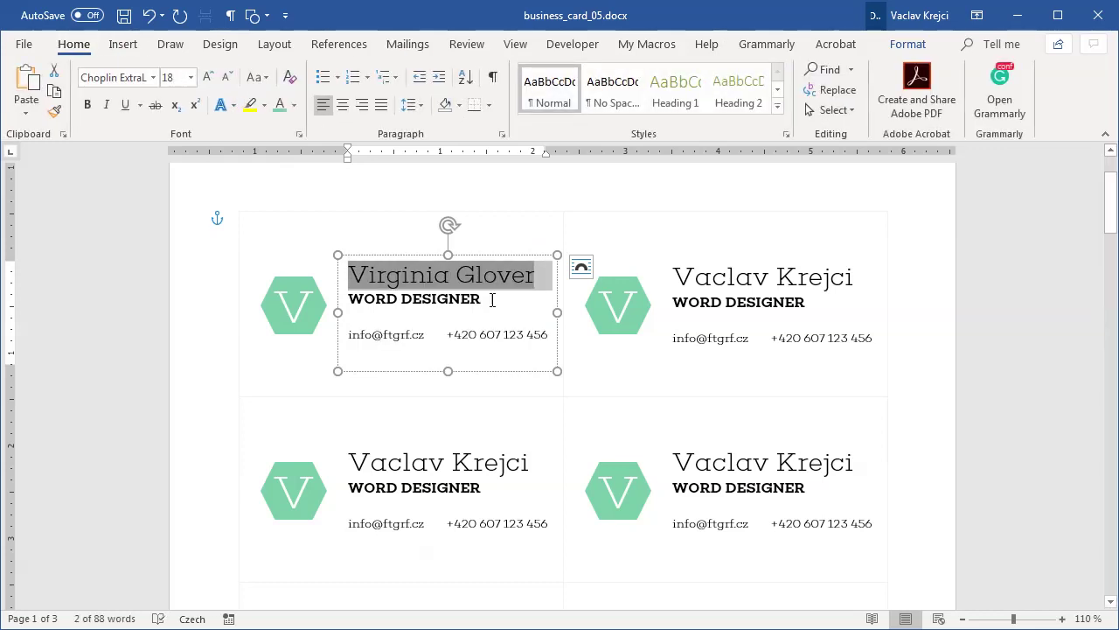
left_click(493, 300)
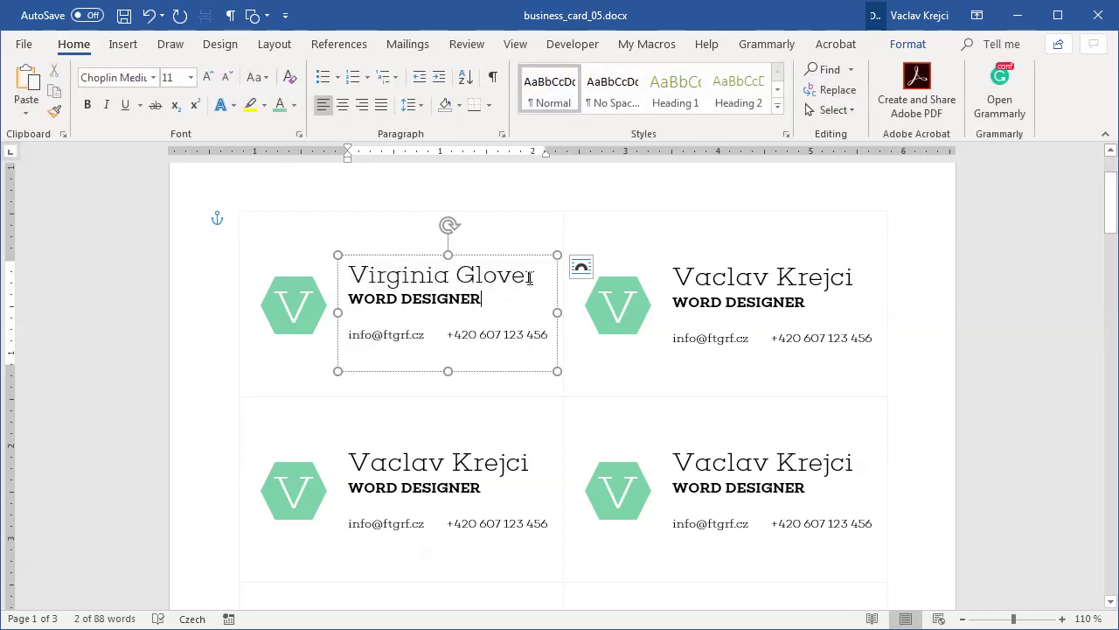
Step the preview on to later recipients and check the Excel Name column holds ten names
left_click(408, 43)
left_click(747, 70)
left_click(749, 74)
left_click(749, 74)
left_click(749, 73)
left_click(749, 74)
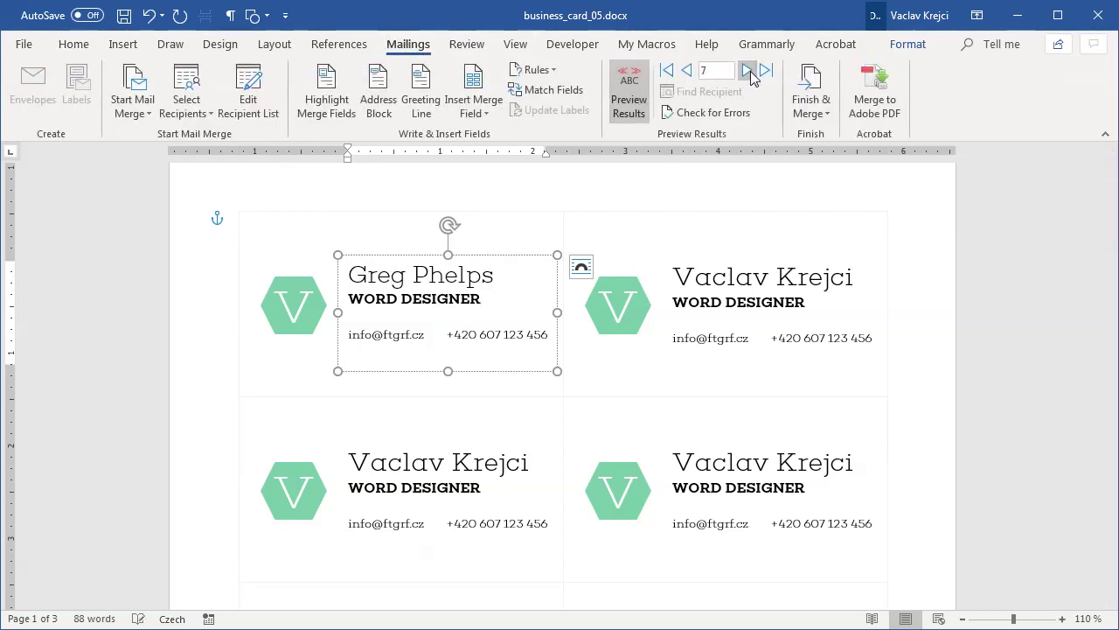
left_click(751, 74)
left_click(751, 74)
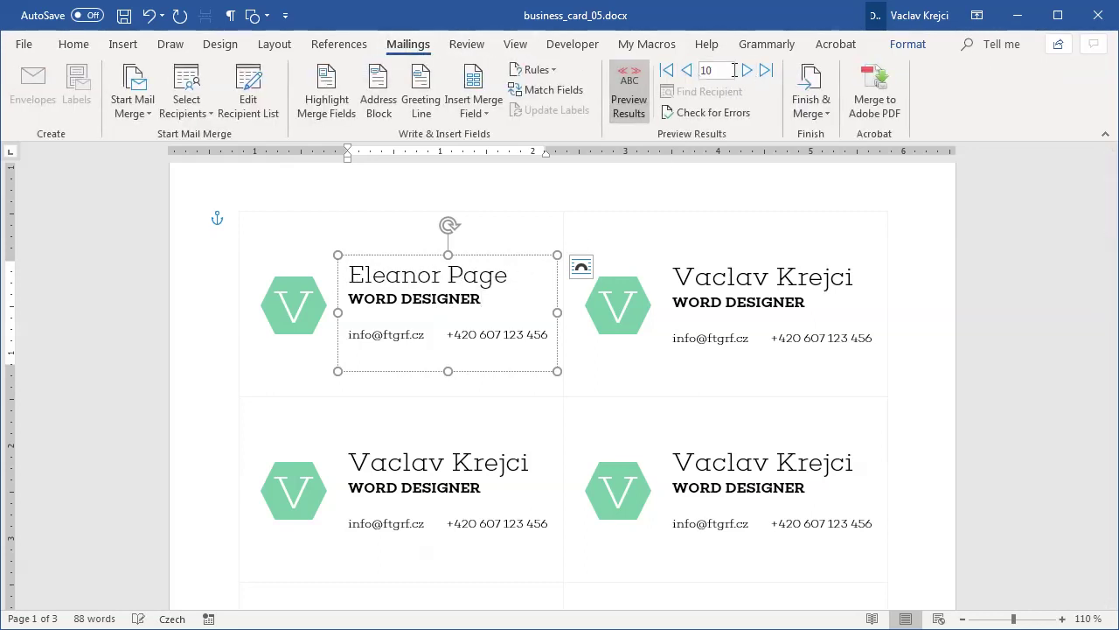
key("alt+Tab")
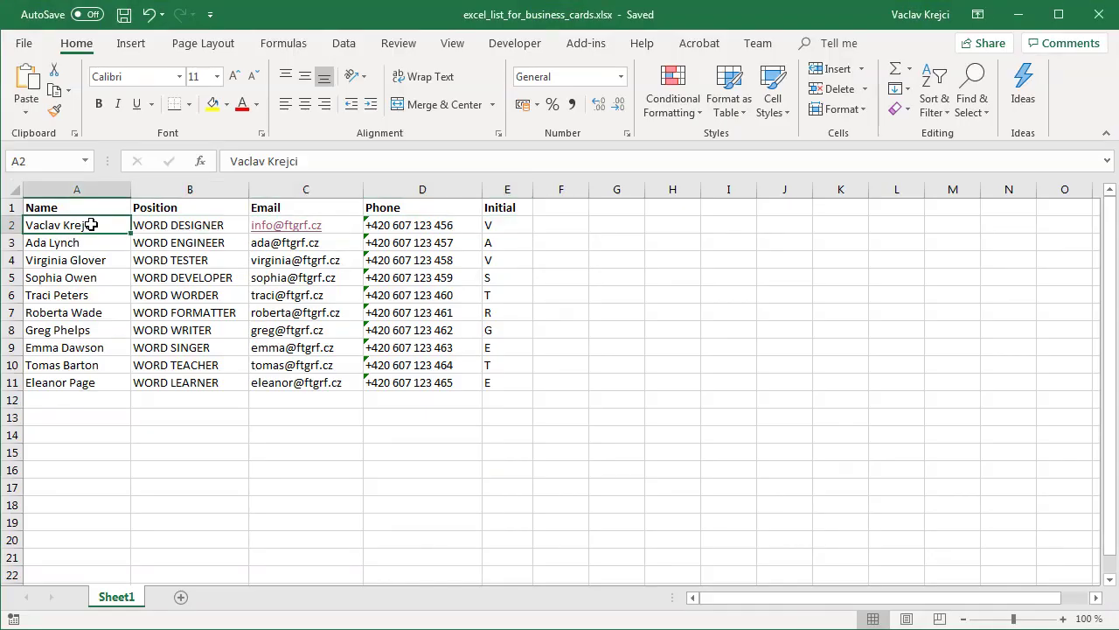
left_click_drag(90, 224, 99, 392)
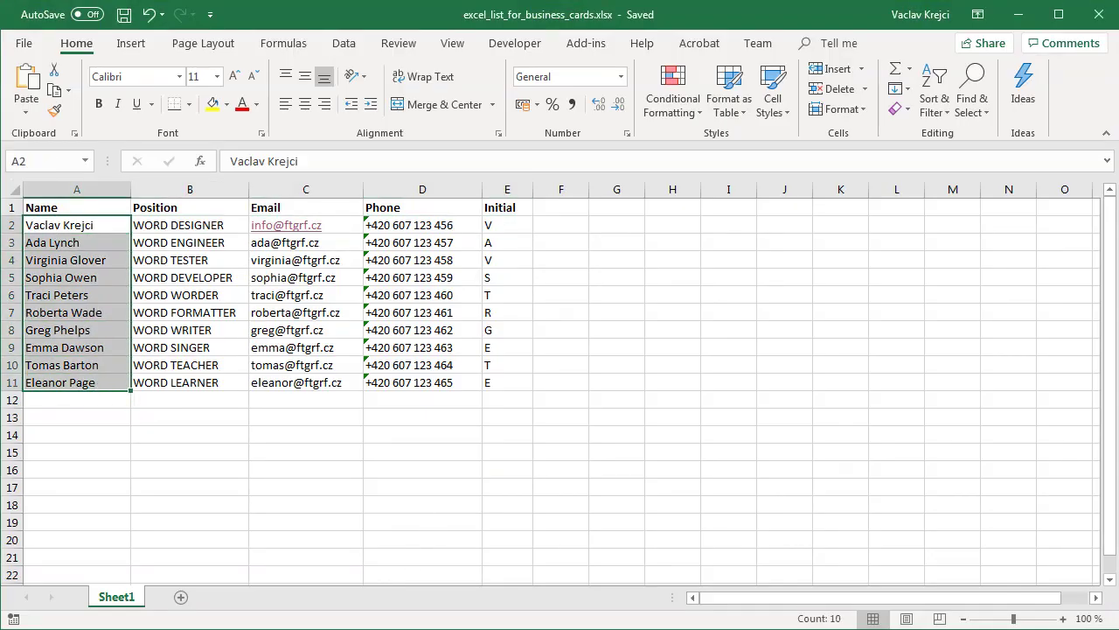
key("alt+Tab")
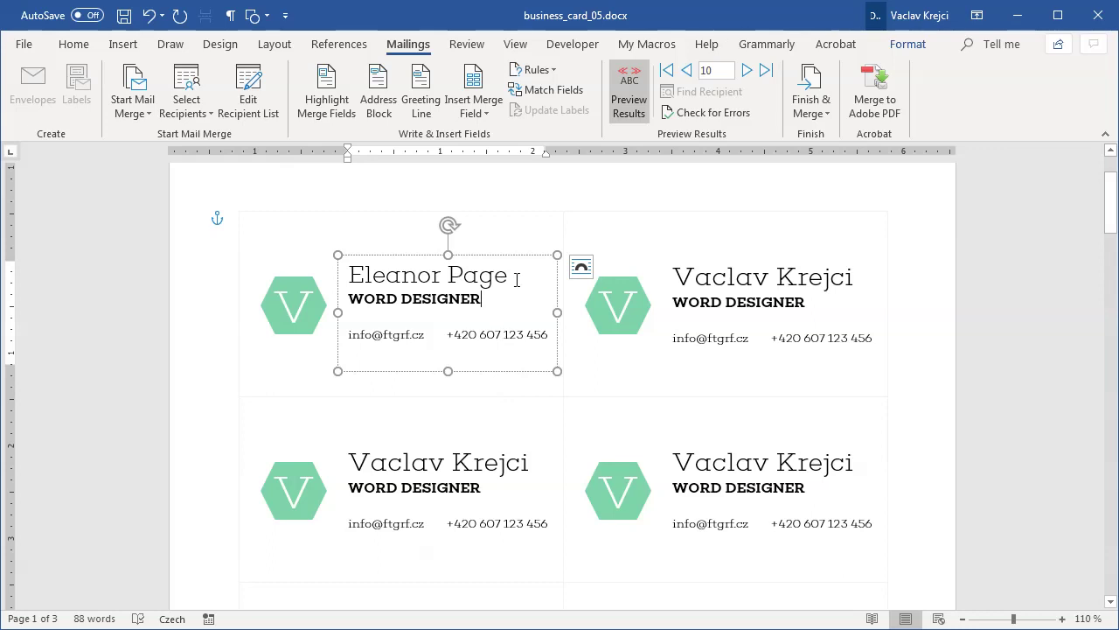
Turn off the preview, replace WORD DESIGNER with «Position», and delete the sample email
left_click(633, 97)
double_click(382, 301)
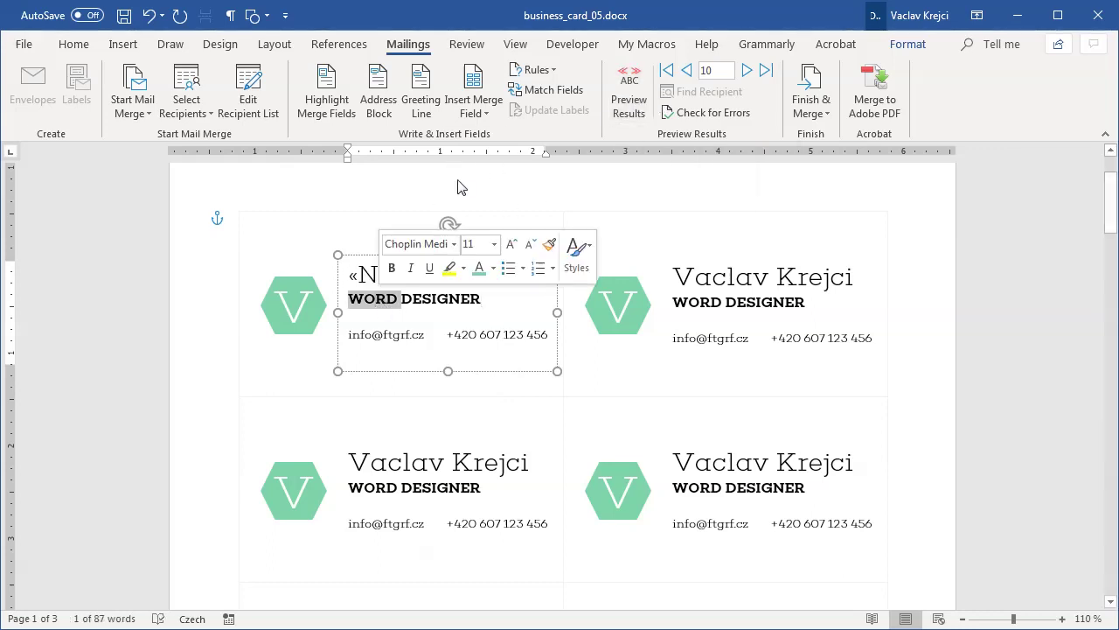
left_click(481, 111)
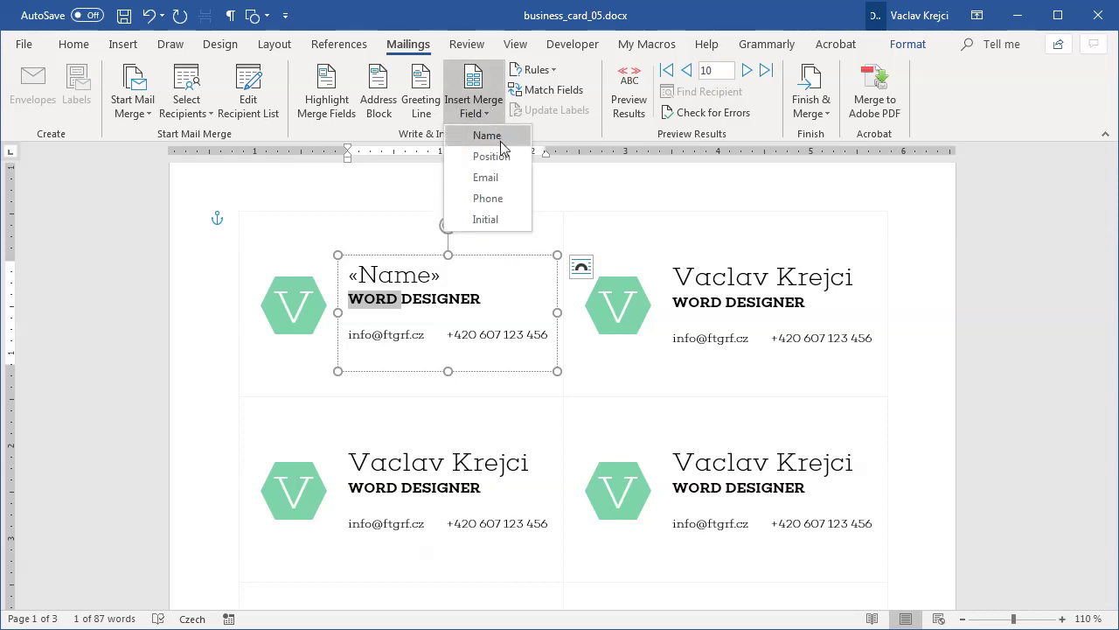
left_click(490, 157)
key("ctrl+Delete")
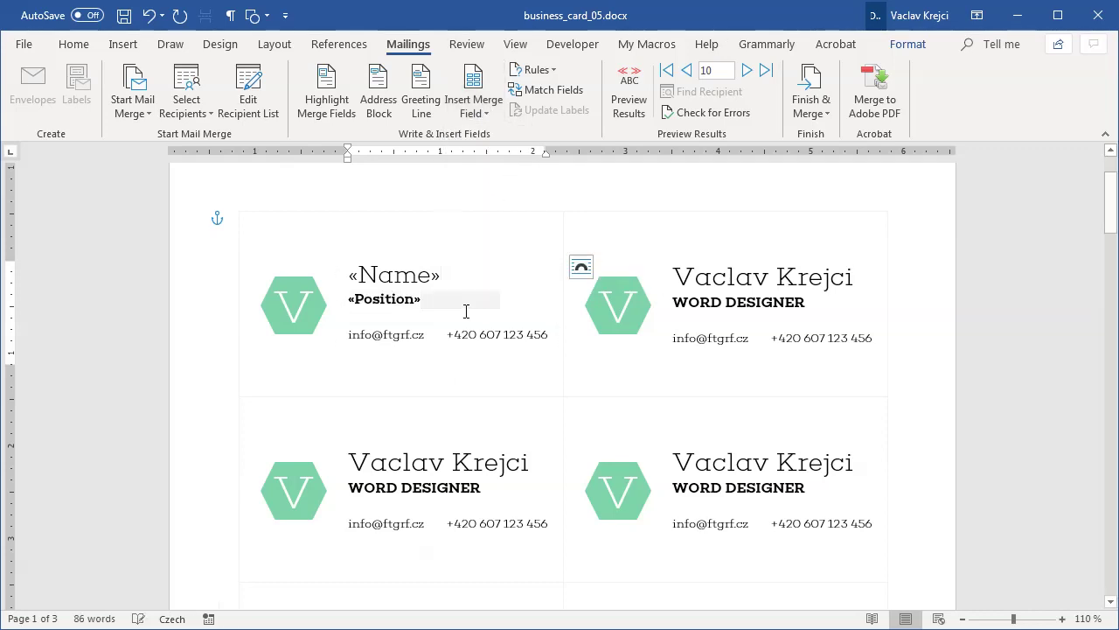
key("Delete")
key("Delete")
key("Delete")
key("Delete")
key("Delete")
key("Delete")
key("Delete")
key("Delete")
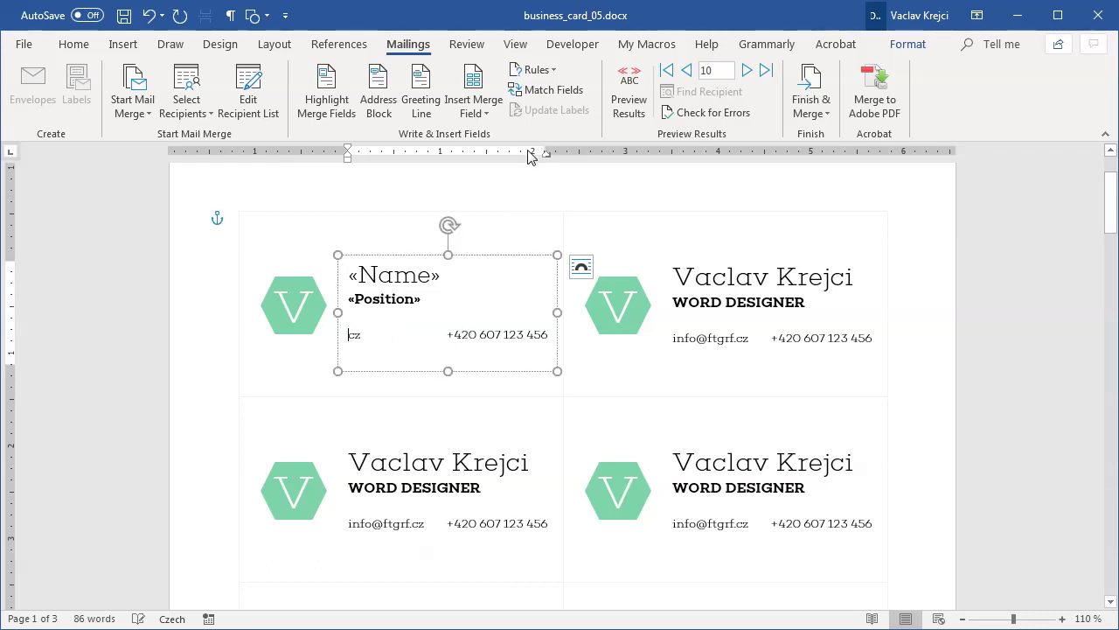
key("Delete")
key("Delete")
Insert the «Email» field and replace the sample phone number with «Phone»
left_click(476, 112)
left_click(492, 175)
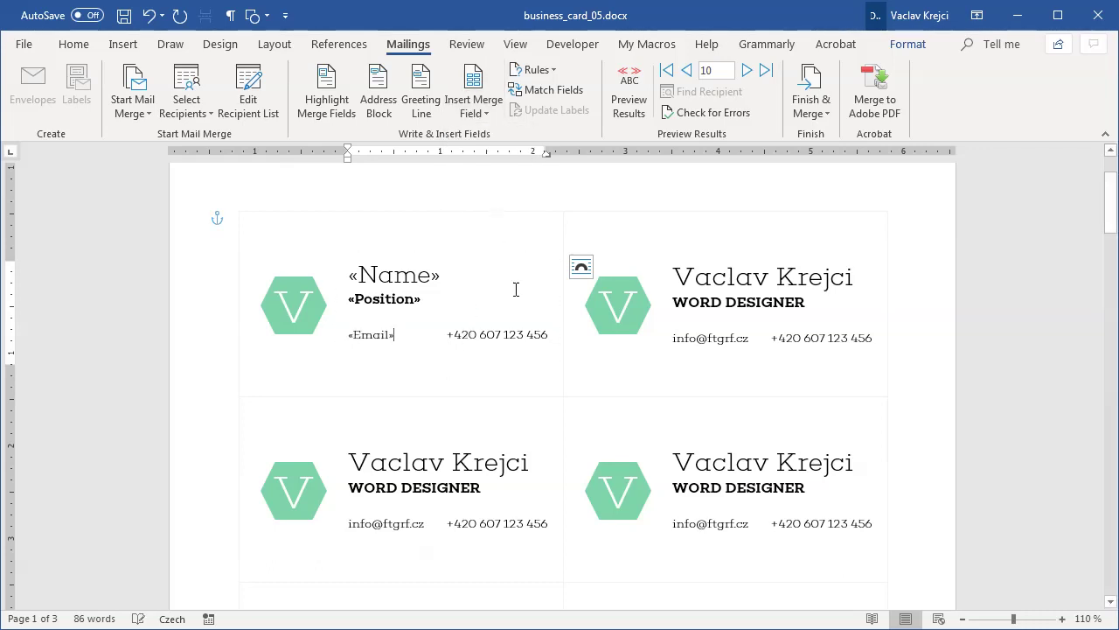
left_click_drag(451, 334, 511, 334)
key("Delete")
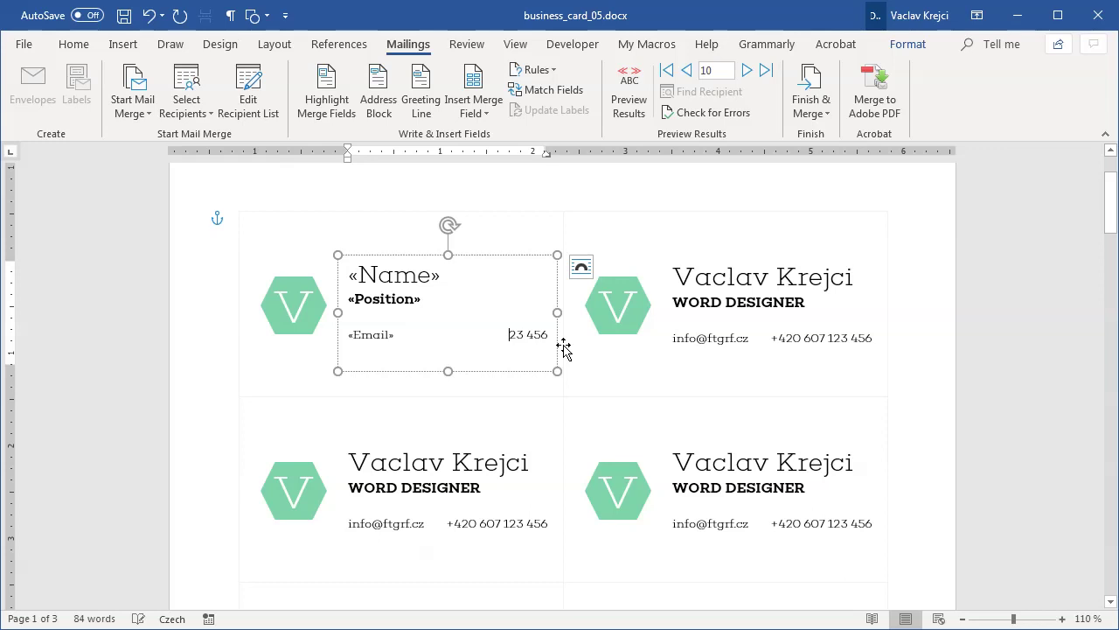
left_click(477, 112)
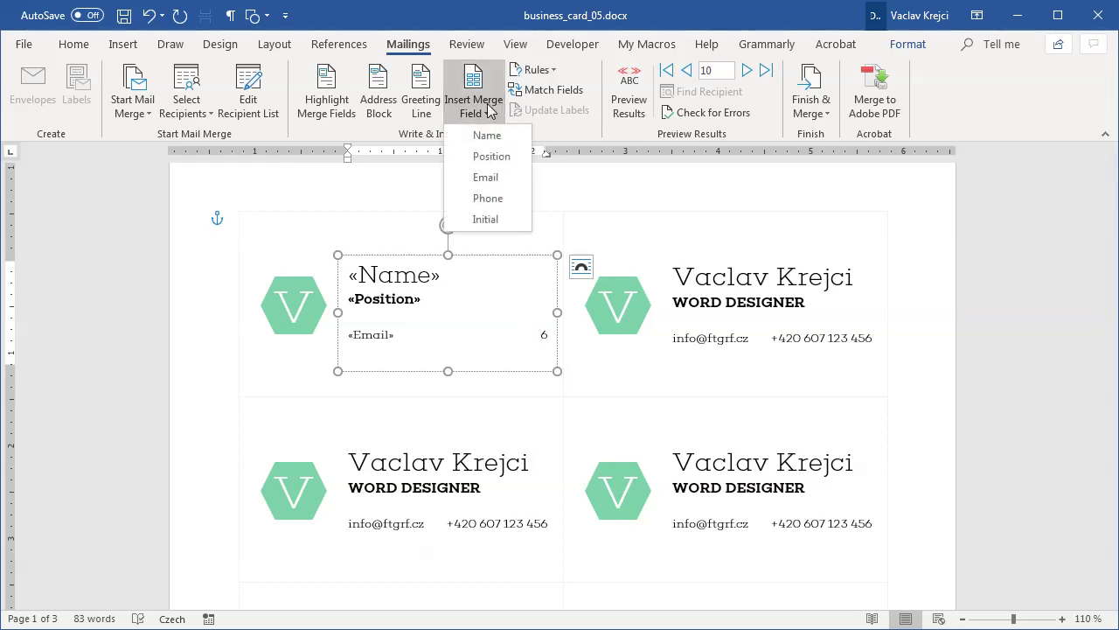
left_click(502, 196)
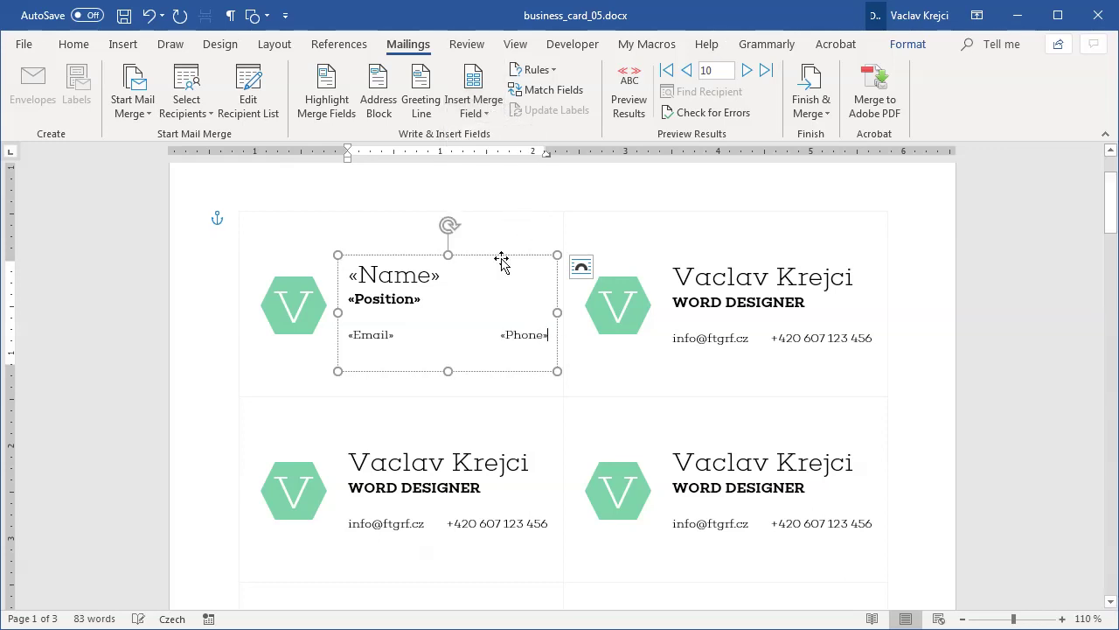
left_click(289, 312)
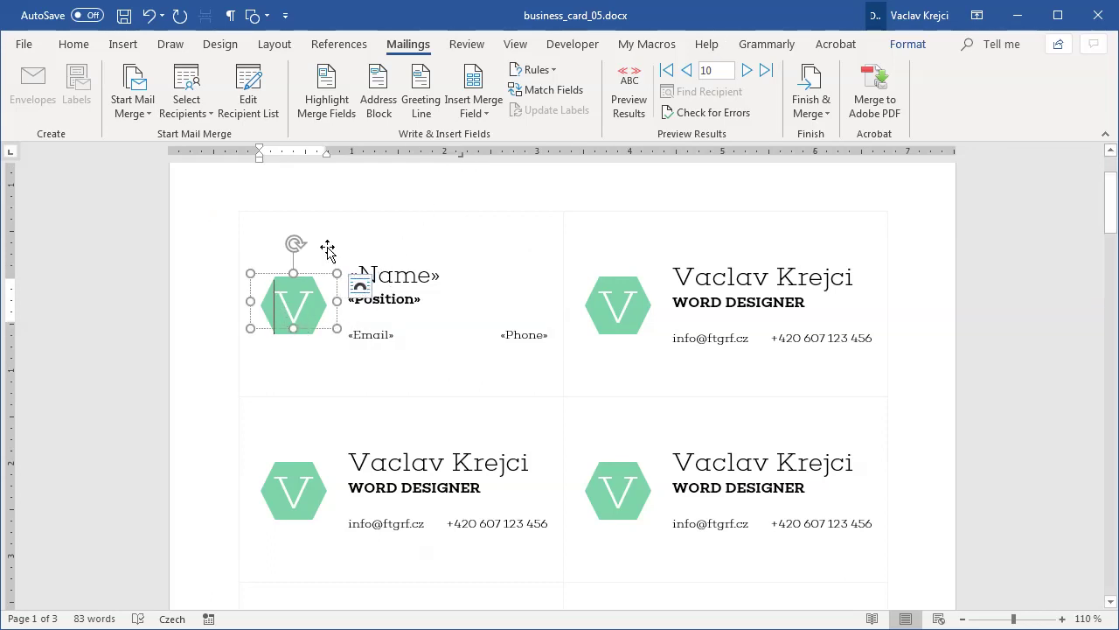
Put the «Initial» field in the hexagon in place of the V and turn Preview Results on
left_click(492, 110)
left_click(499, 217)
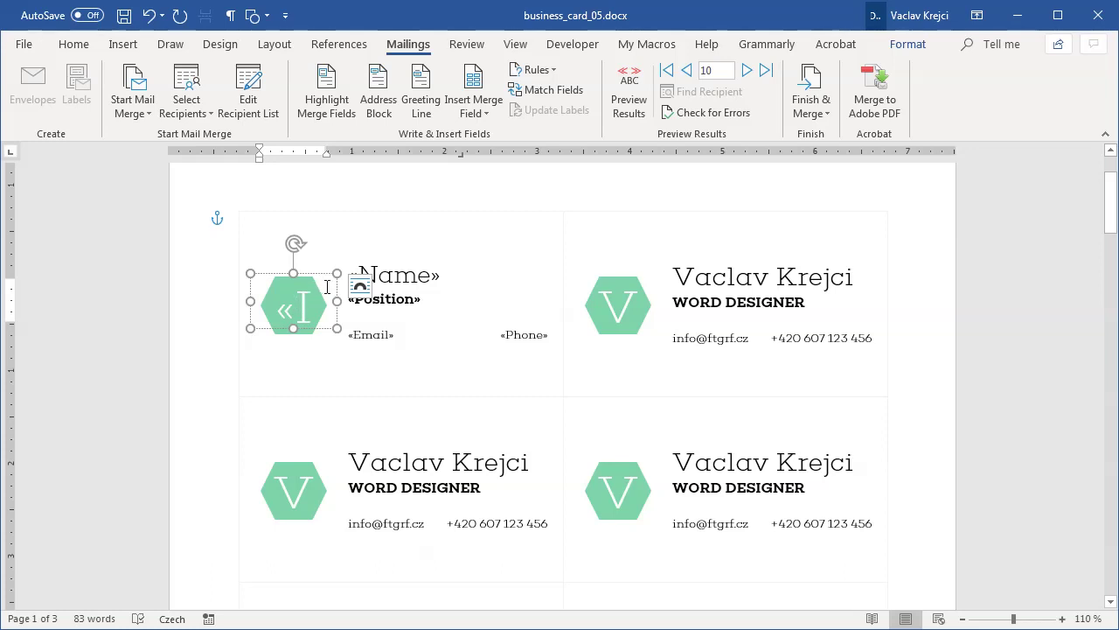
left_click(148, 15)
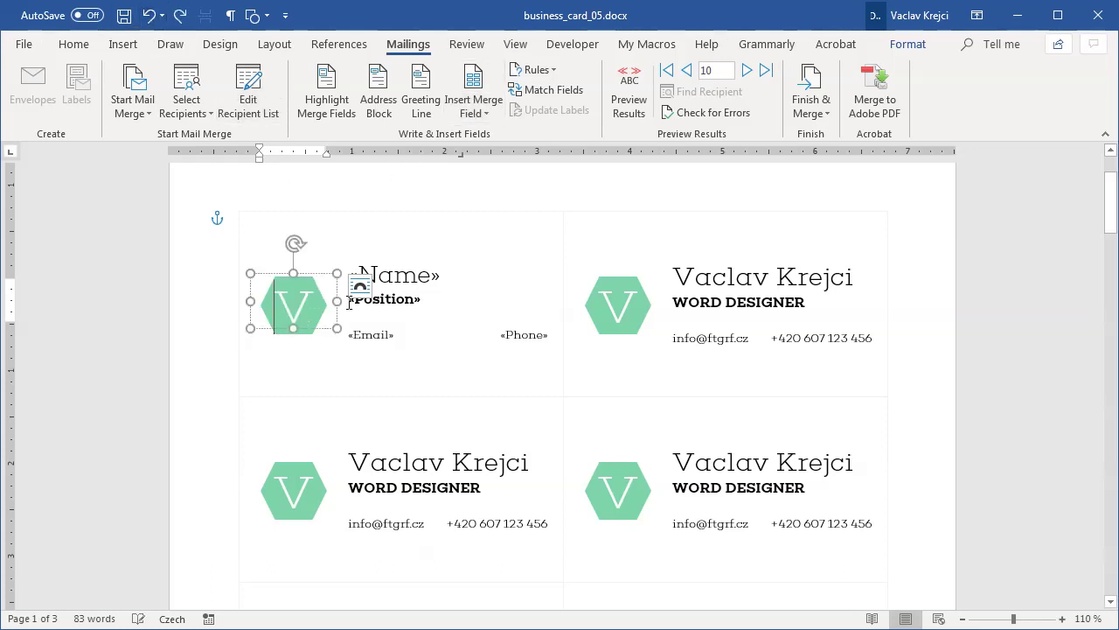
double_click(299, 319)
key("Delete")
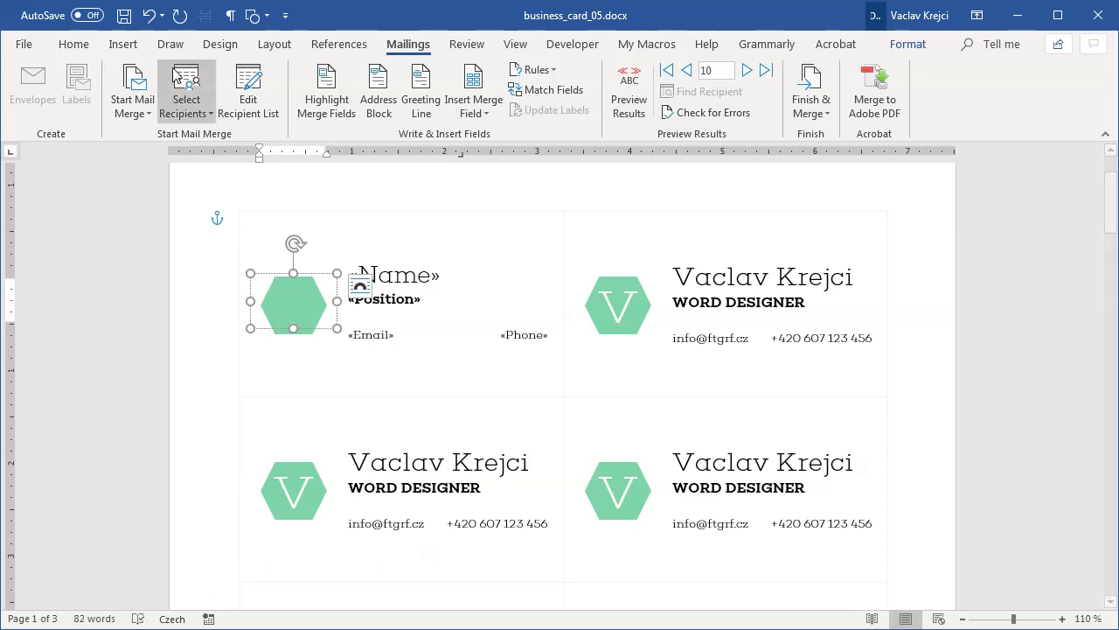
left_click(148, 15)
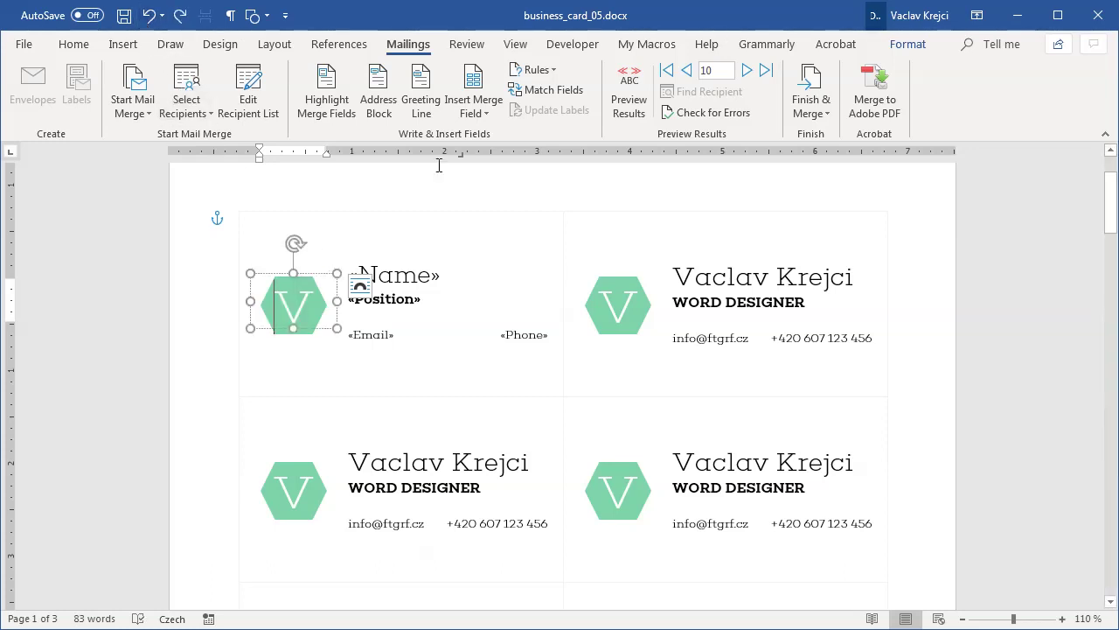
left_click(480, 111)
left_click(510, 218)
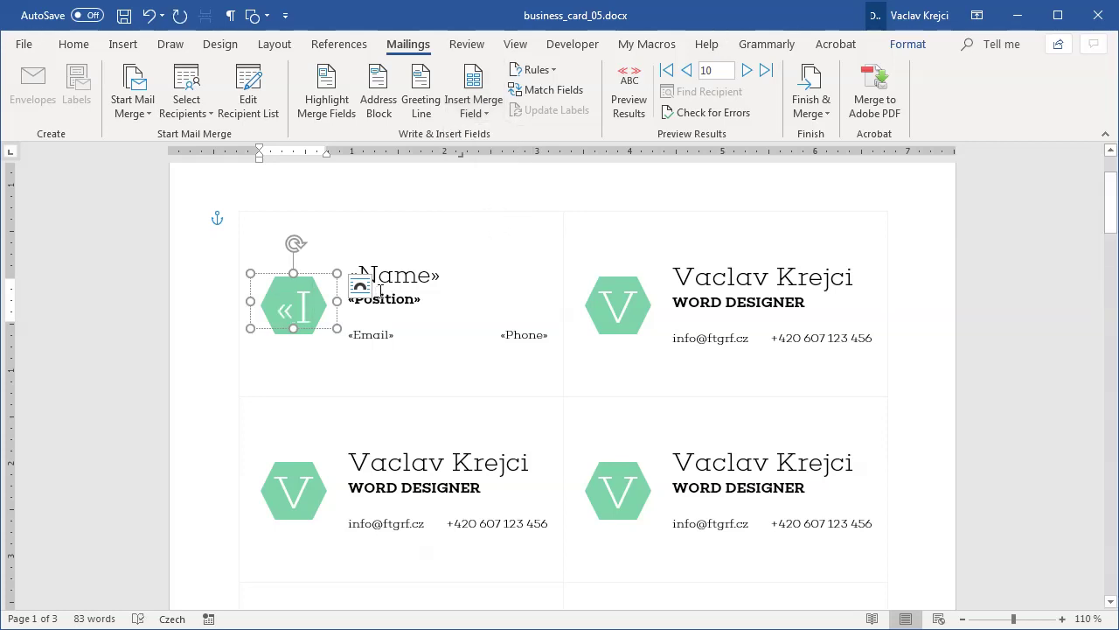
left_click(621, 102)
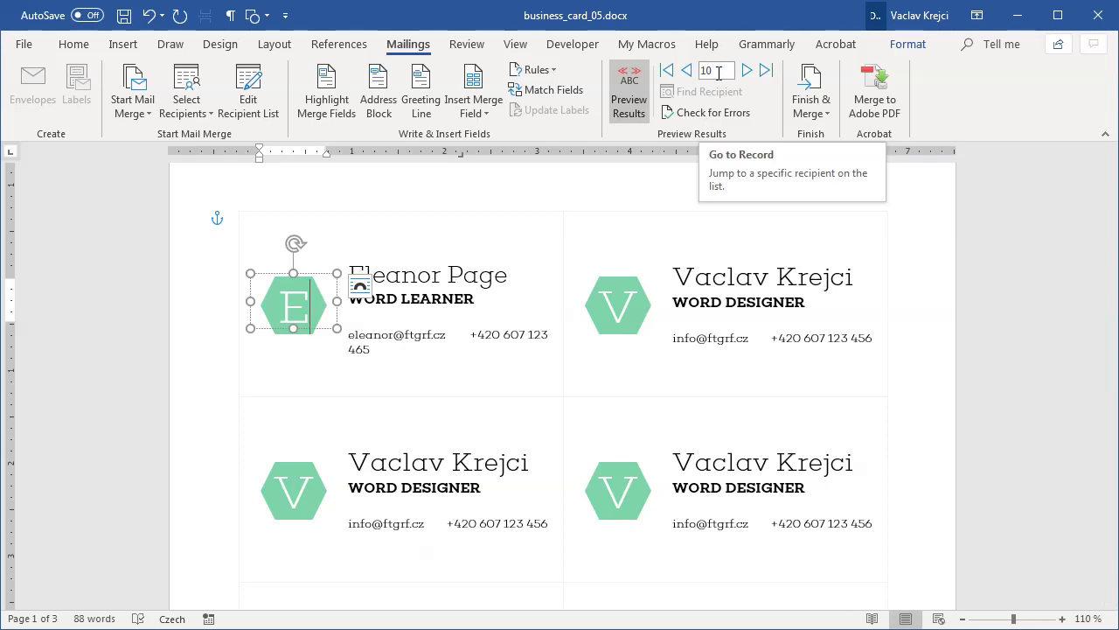
Step the preview back to record 1, zoom out to 51%, and turn the preview off
left_click(687, 71)
left_click(687, 72)
left_click(688, 72)
left_click(687, 72)
left_click(688, 72)
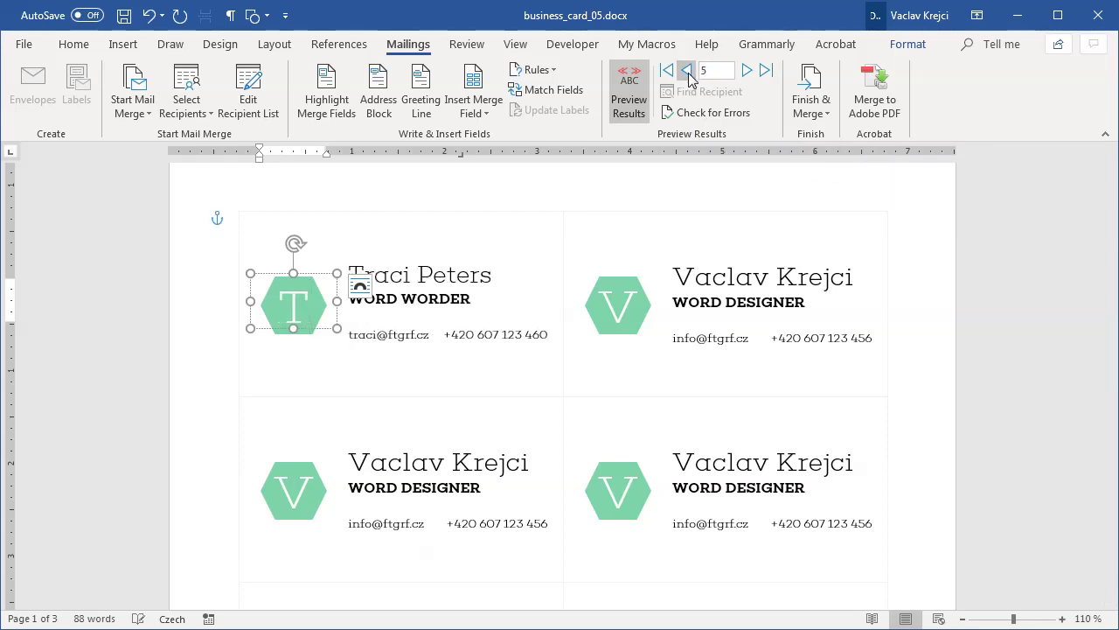
left_click(687, 72)
left_click(687, 72)
left_click(687, 72)
left_click(688, 72)
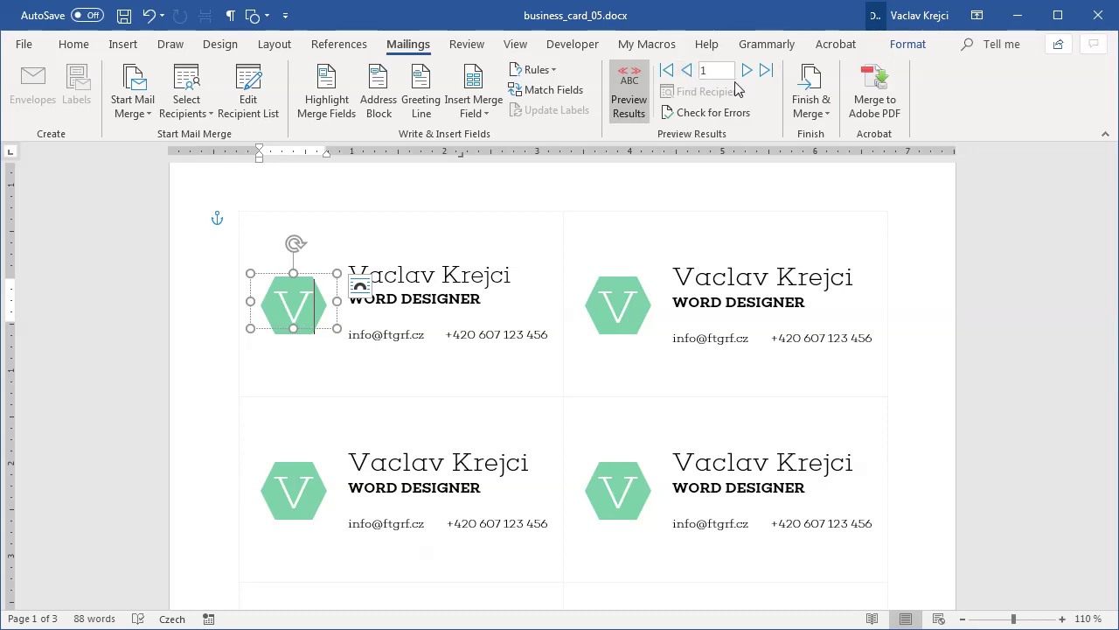
left_click(746, 70)
left_click(747, 70)
left_click(688, 71)
left_click(688, 71)
left_click_drag(1004, 618, 990, 618)
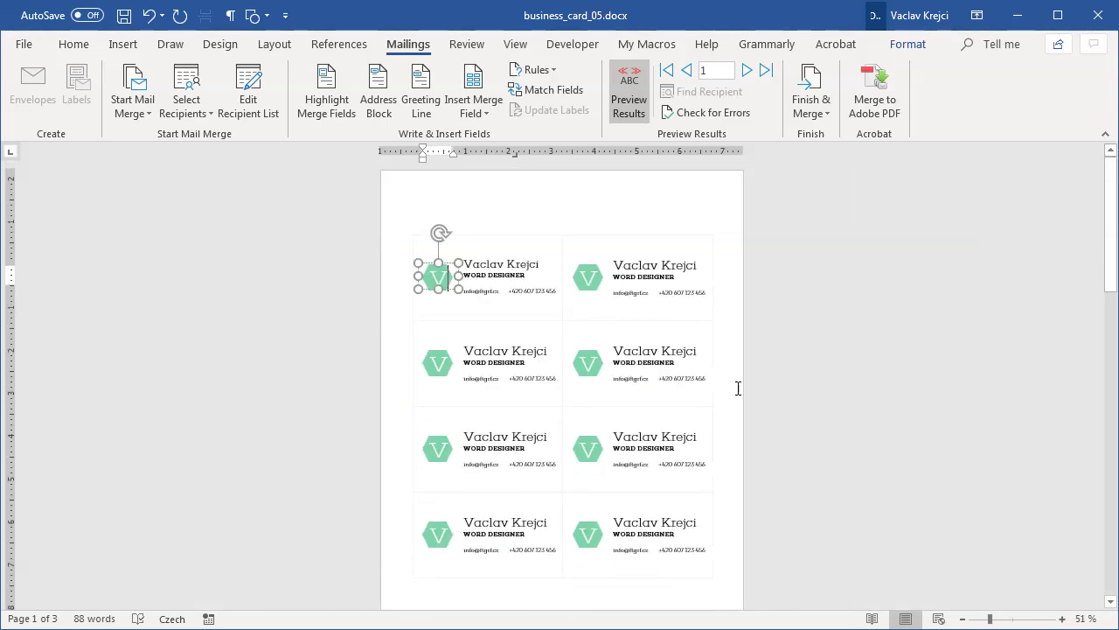
left_click(628, 92)
Clear the contents of every card except the first
scroll(655, 138, "down", 1)
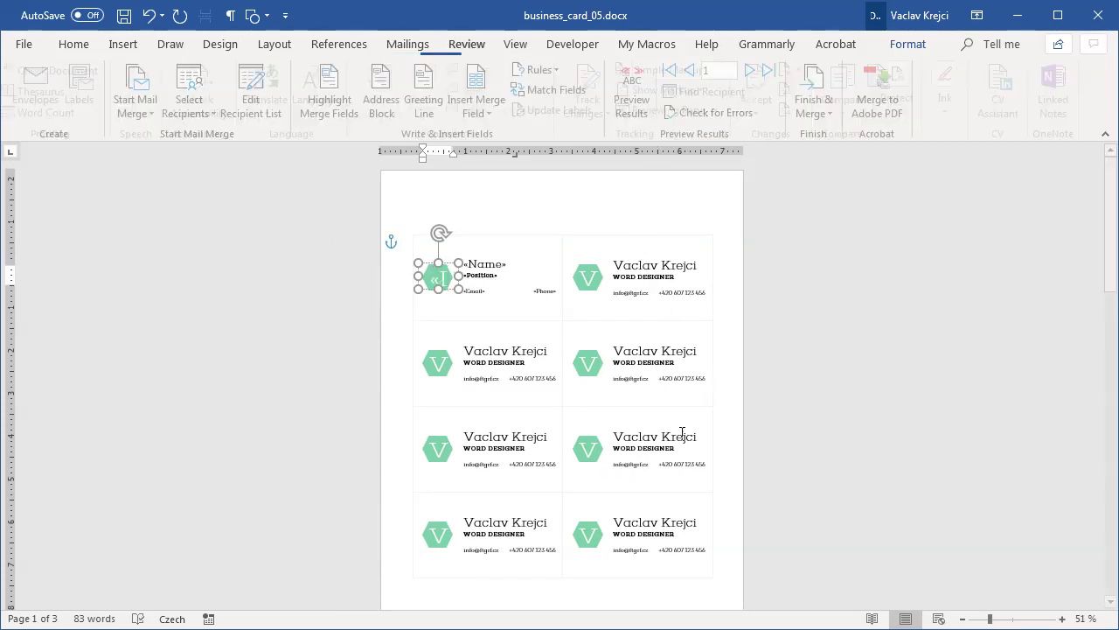
left_click(710, 560)
left_click(680, 587)
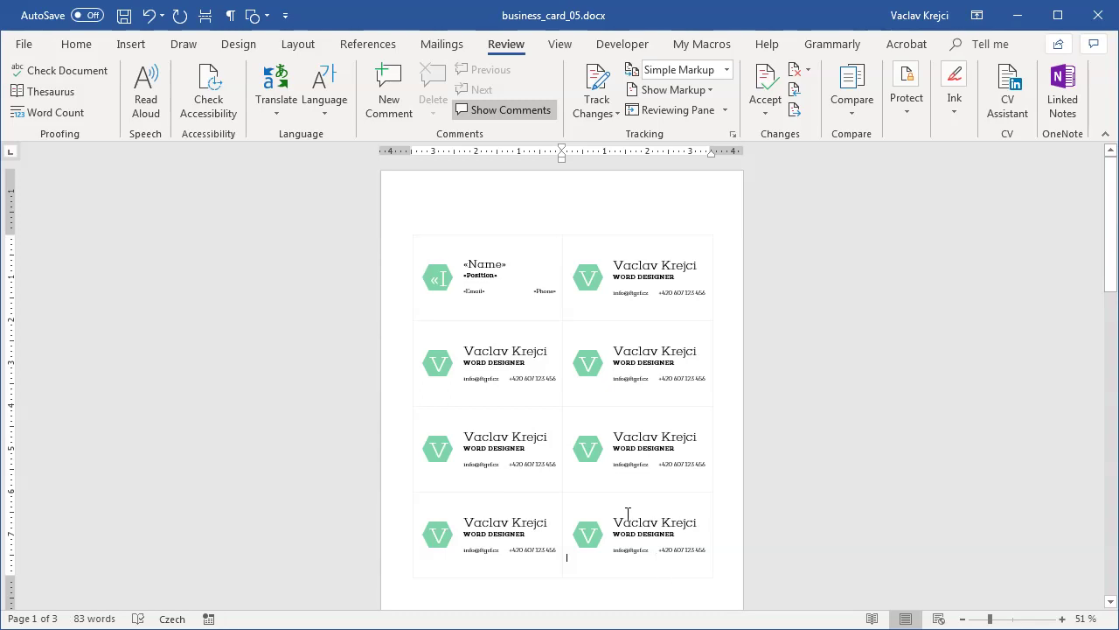
left_click_drag(628, 513, 533, 368)
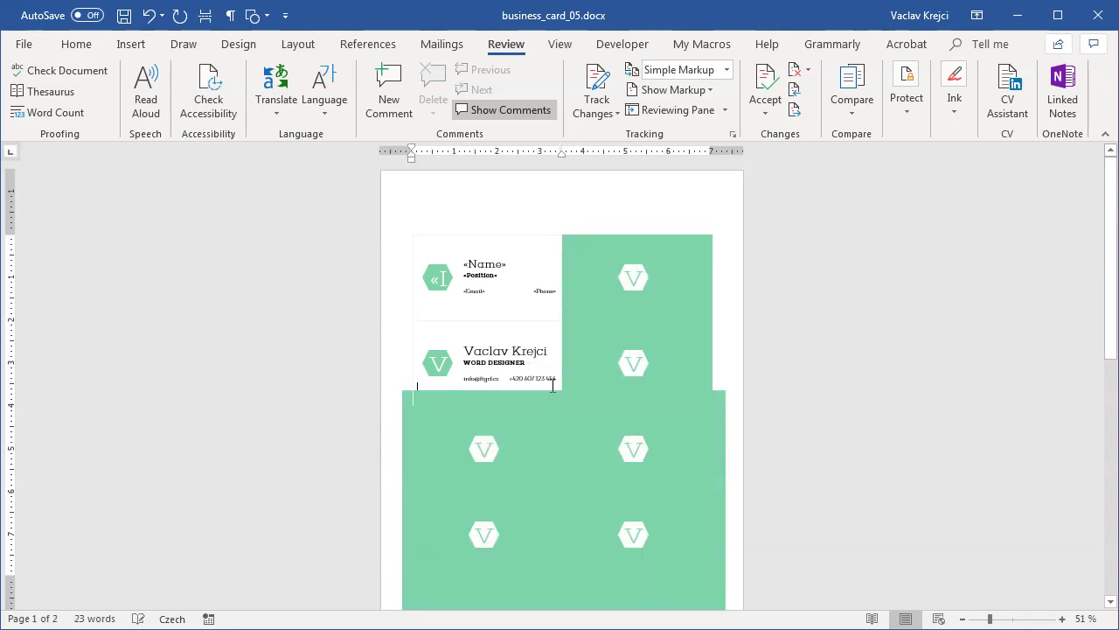
key("Delete")
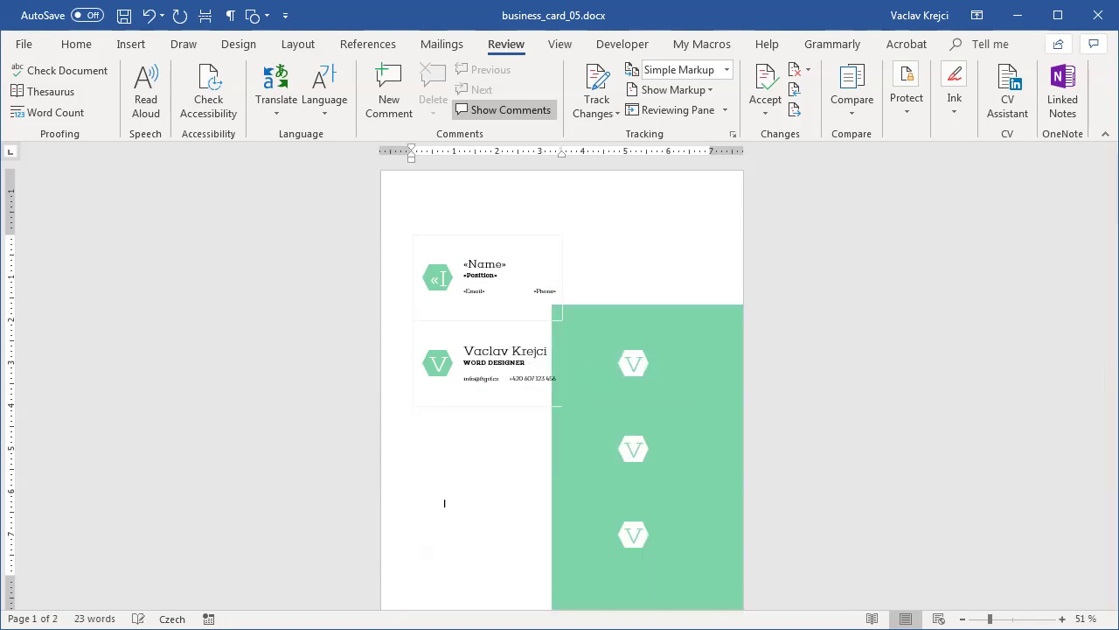
scroll(696, 406, "down", 7)
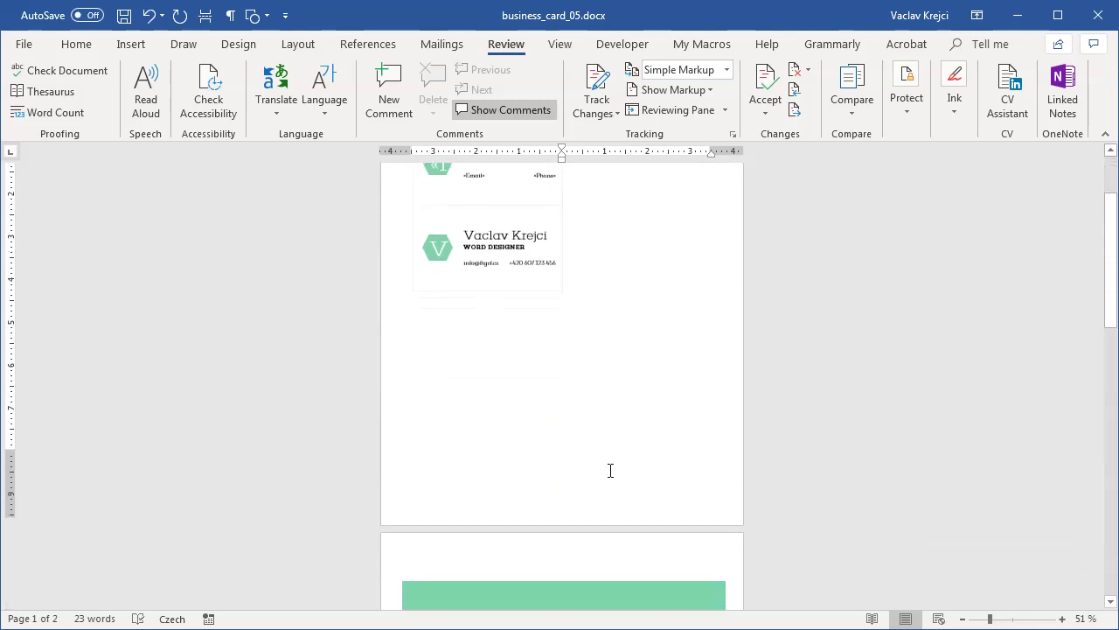
scroll(601, 472, "up", 2)
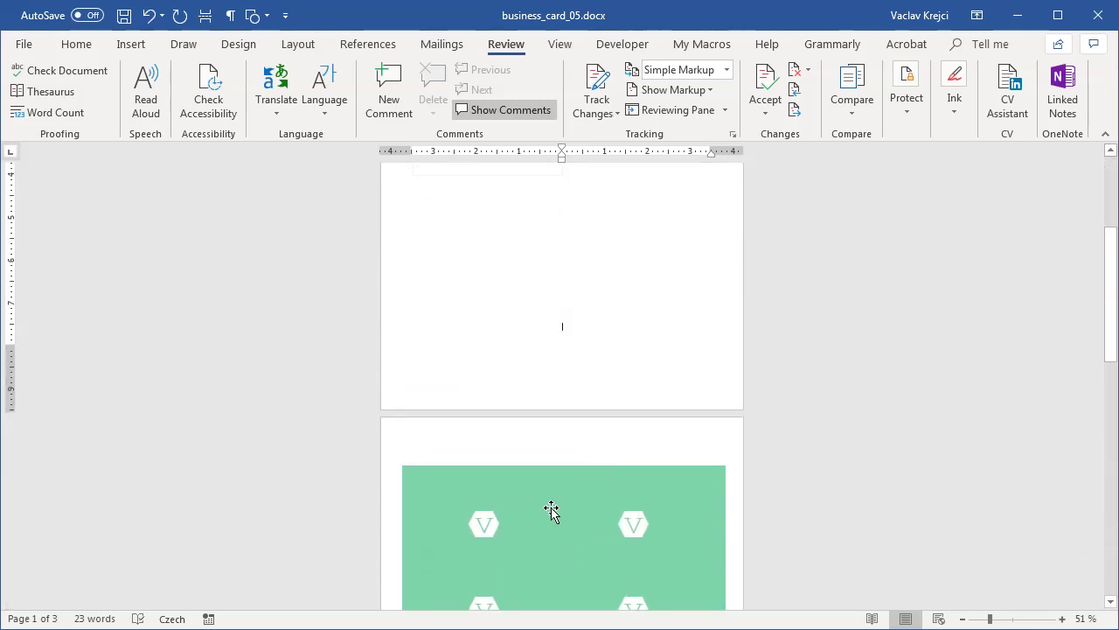
scroll(551, 512, "up", 4)
left_click_drag(417, 353, 550, 400)
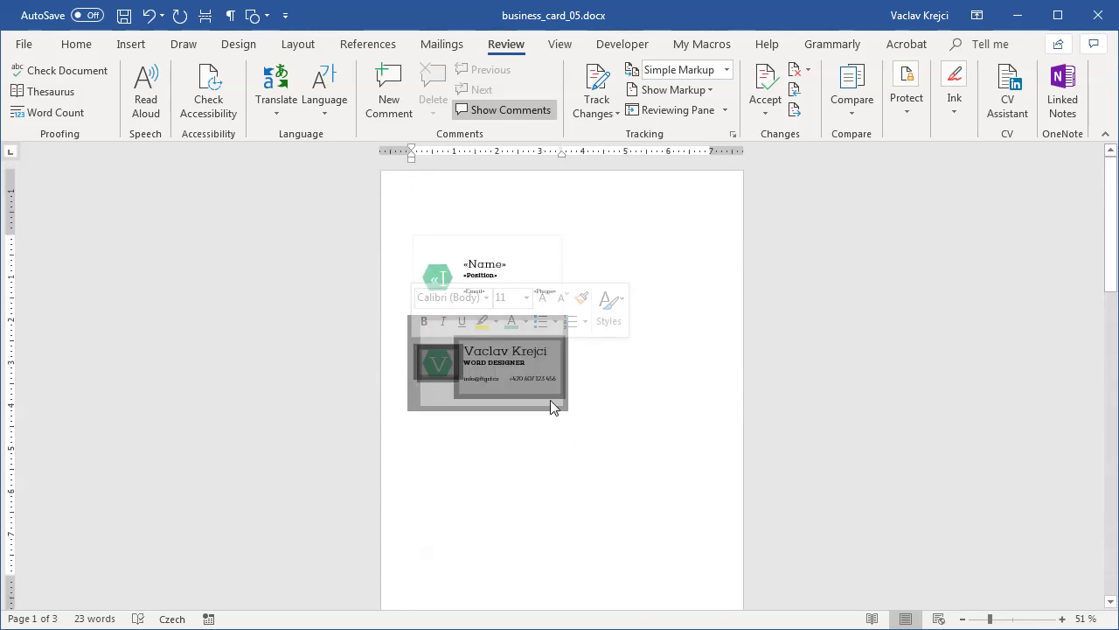
key("Delete")
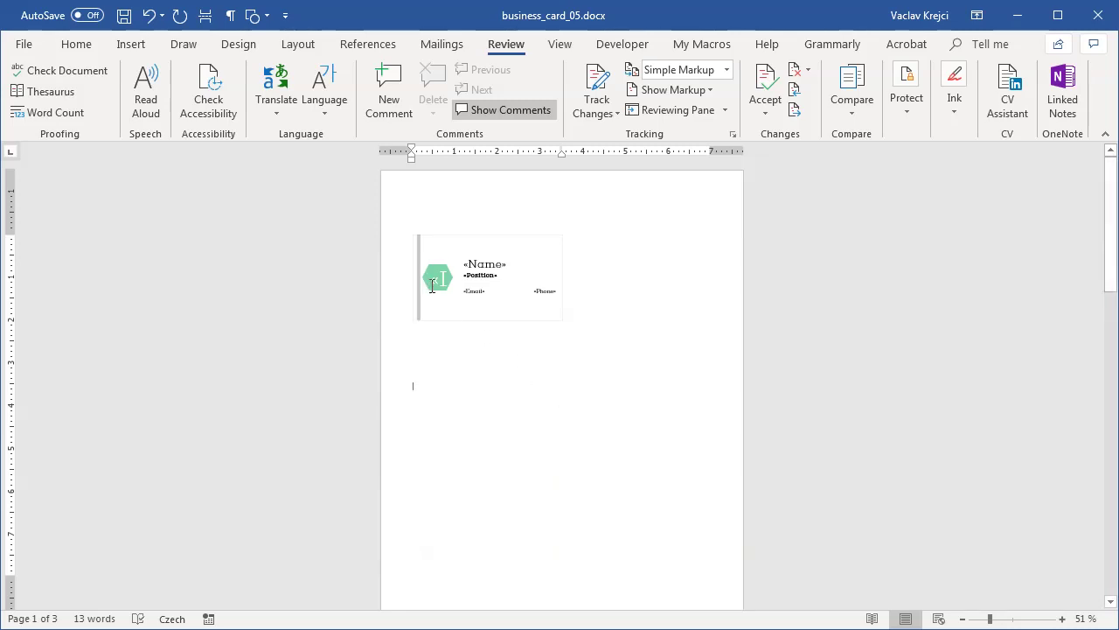
Paste copies of the first card below it to fill the sheet, and zoom to 69%
left_click_drag(432, 286, 397, 251)
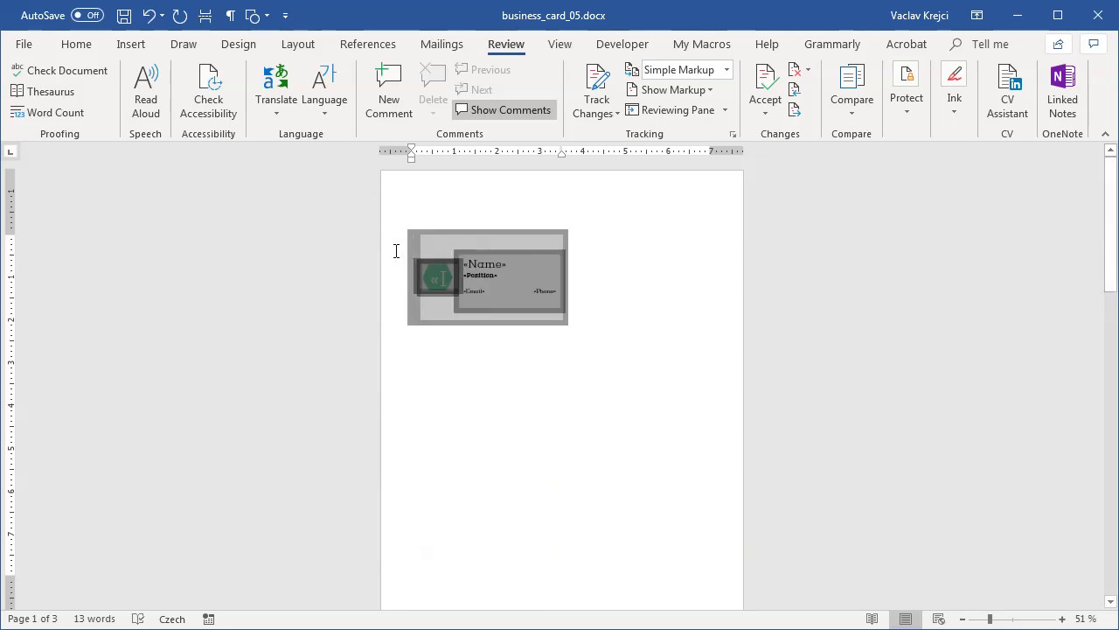
left_click(446, 336)
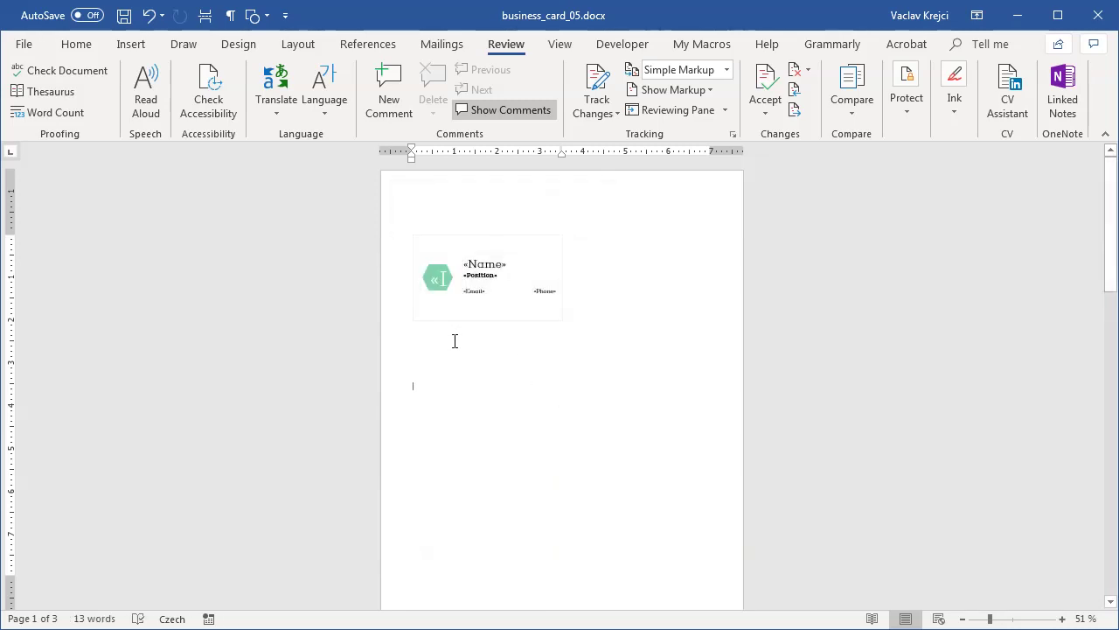
key("ctrl+v")
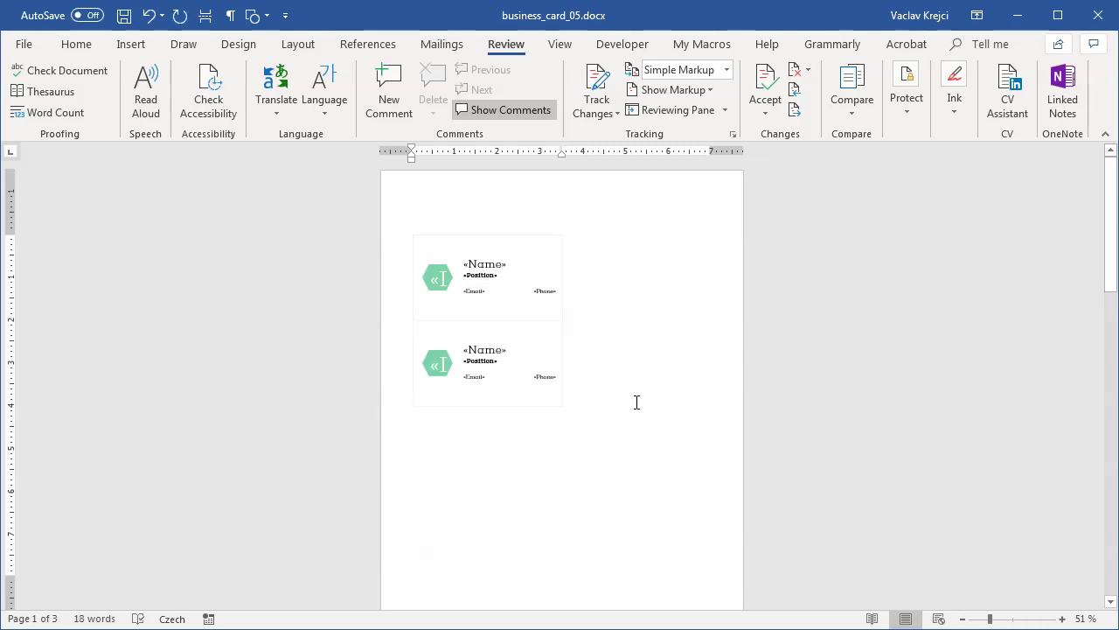
key("ctrl+v")
key("ctrl+v")
key("ctrl+v")
key("ctrl+v")
key("ctrl+v")
key("ctrl+v")
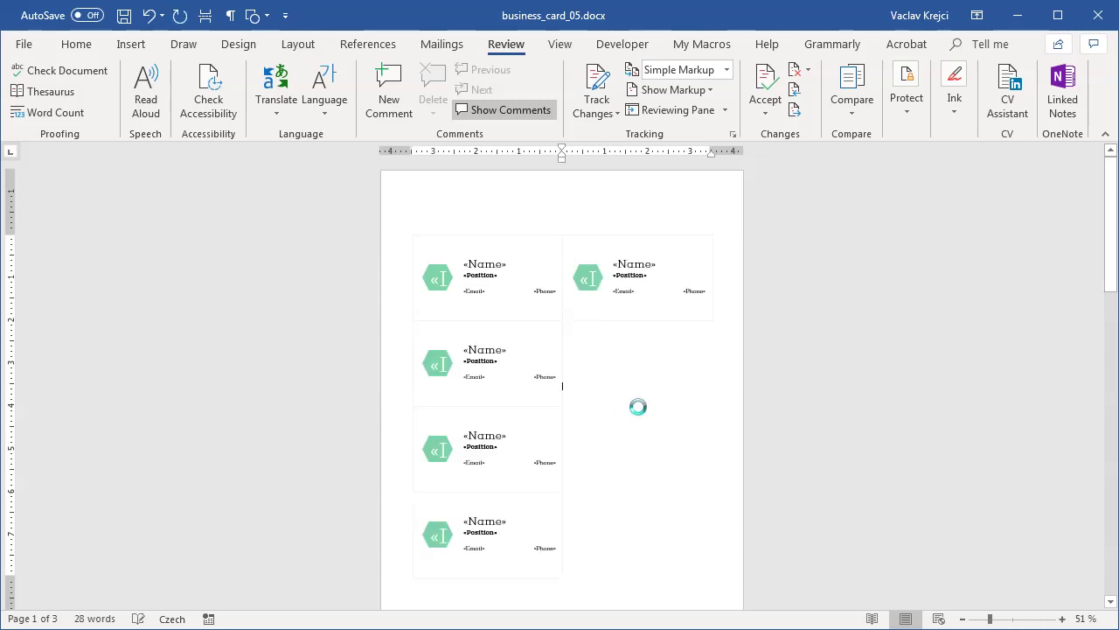
key("ctrl+v")
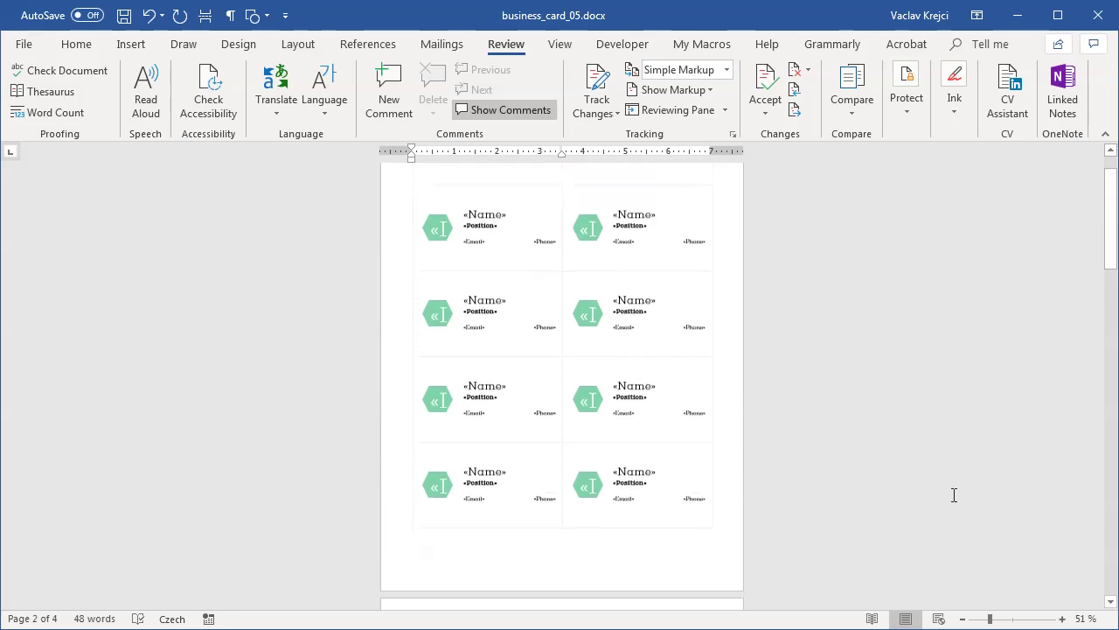
left_click(999, 619)
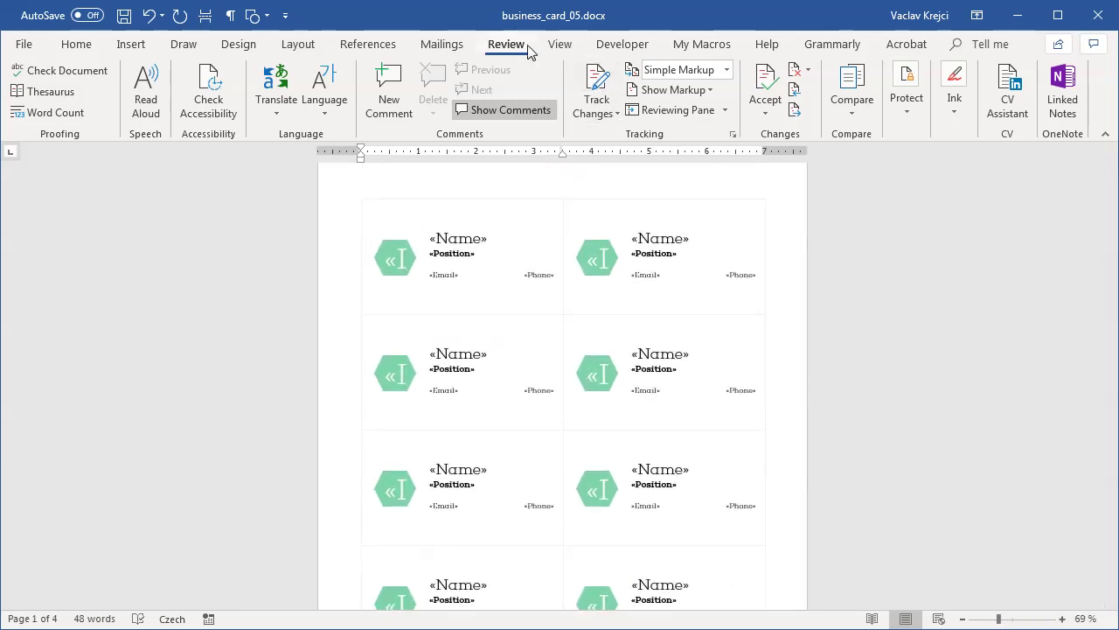
Turn on Preview Results so the cards show real recipient data instead of merge fields
left_click(440, 44)
left_click(626, 92)
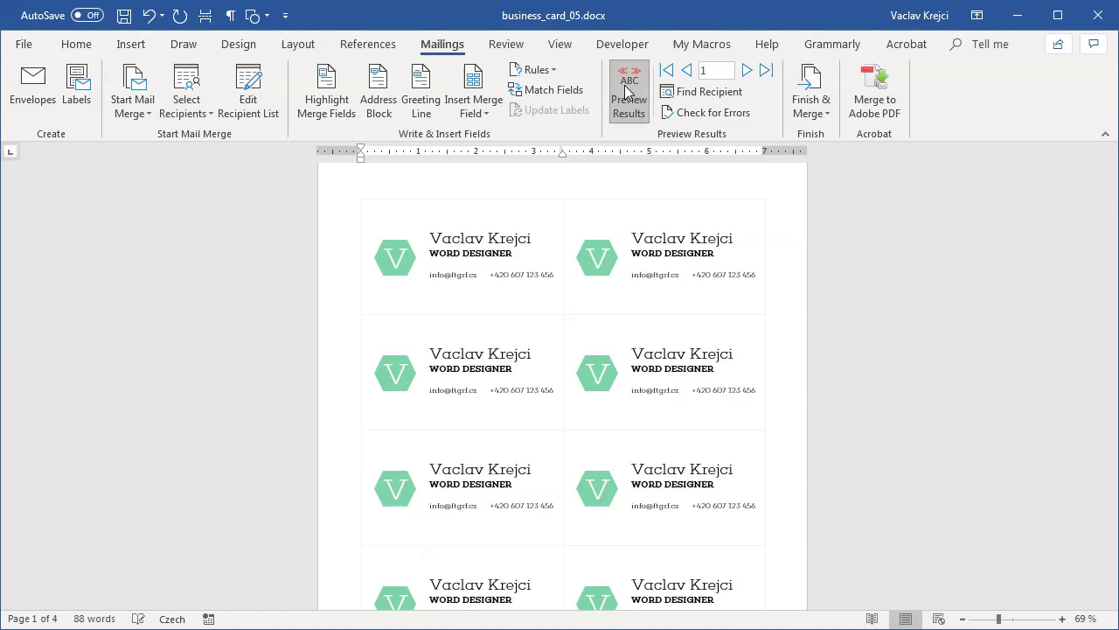
scroll(784, 379, "down", 1)
scroll(784, 377, "up", 1)
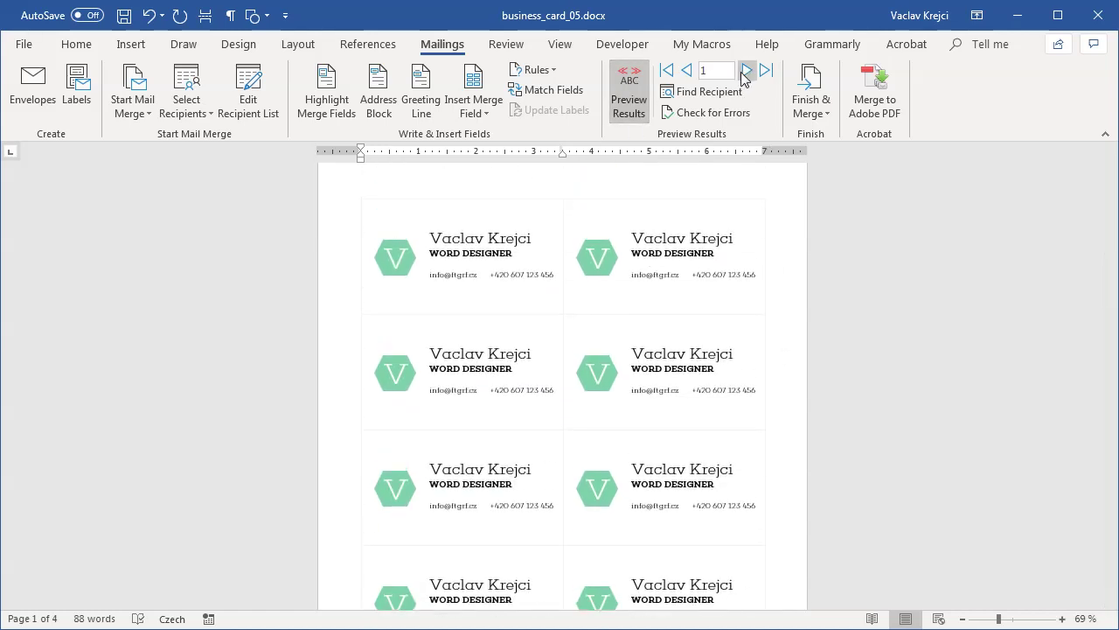
Step forward through several recipient records, then go back three records to recipient 4
left_click(746, 71)
left_click(746, 71)
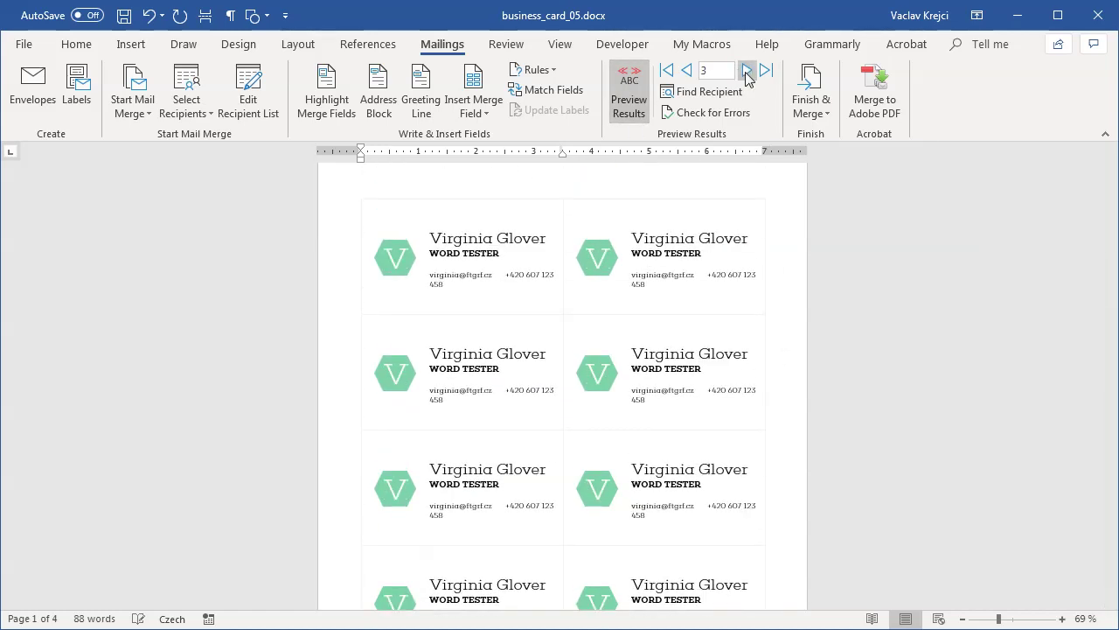
left_click(746, 73)
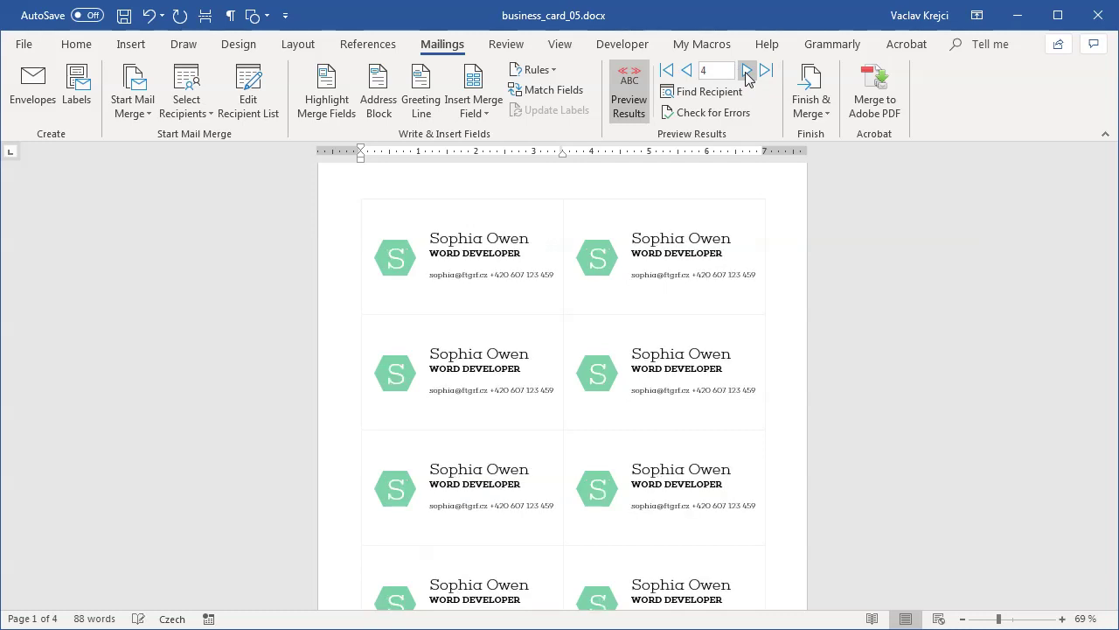
left_click(746, 73)
left_click(746, 73)
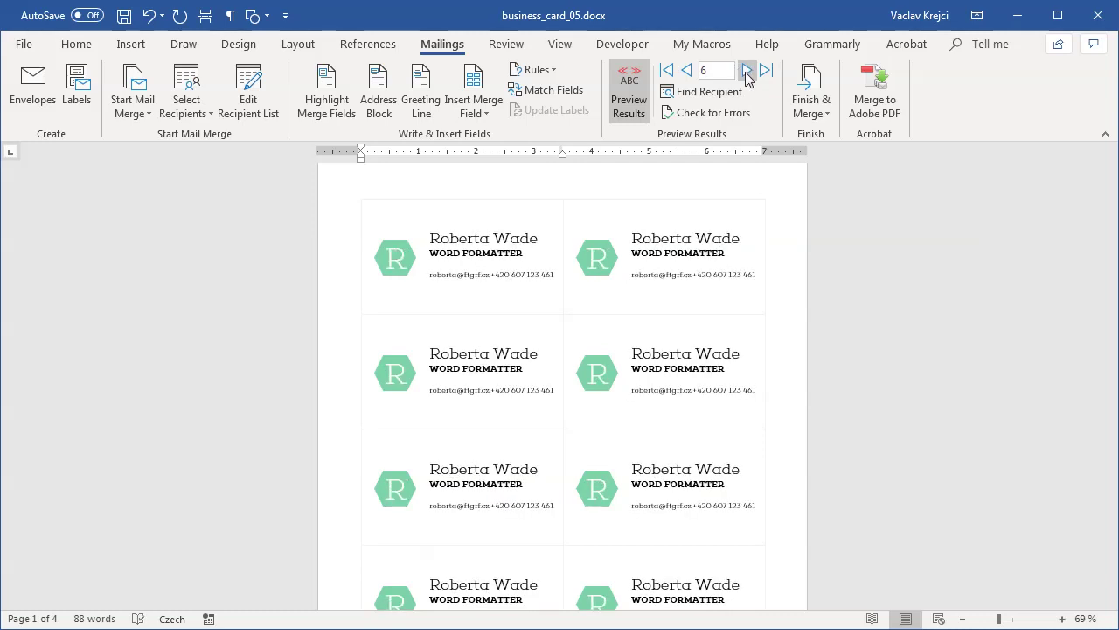
left_click(746, 73)
left_click(746, 74)
left_click(746, 73)
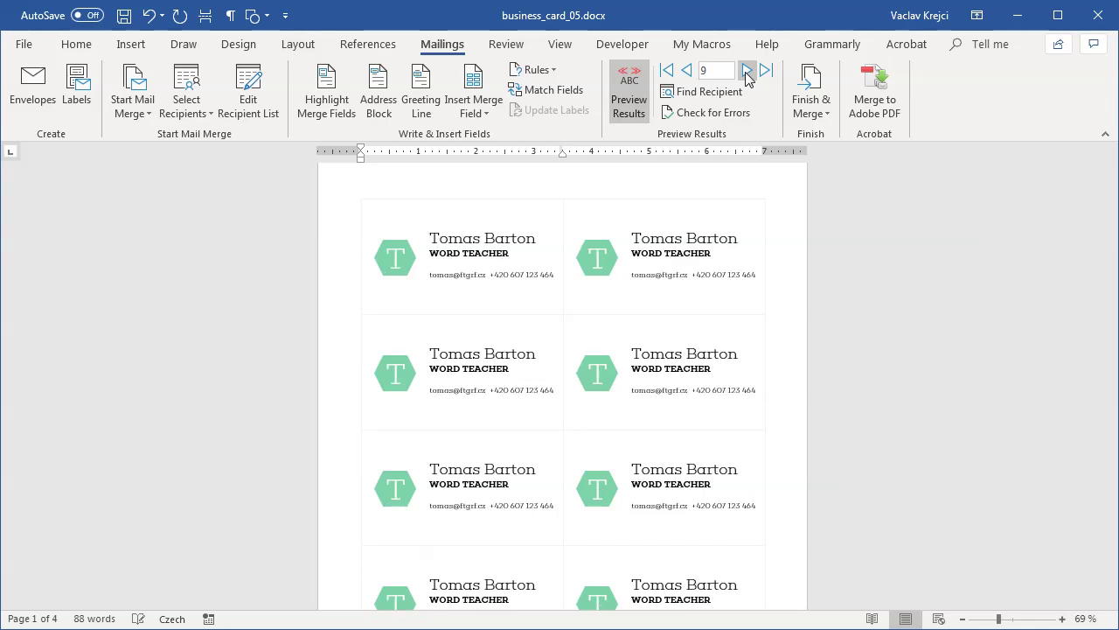
left_click(746, 74)
left_click(687, 71)
left_click(687, 71)
left_click(687, 71)
left_click(687, 71)
left_click(686, 70)
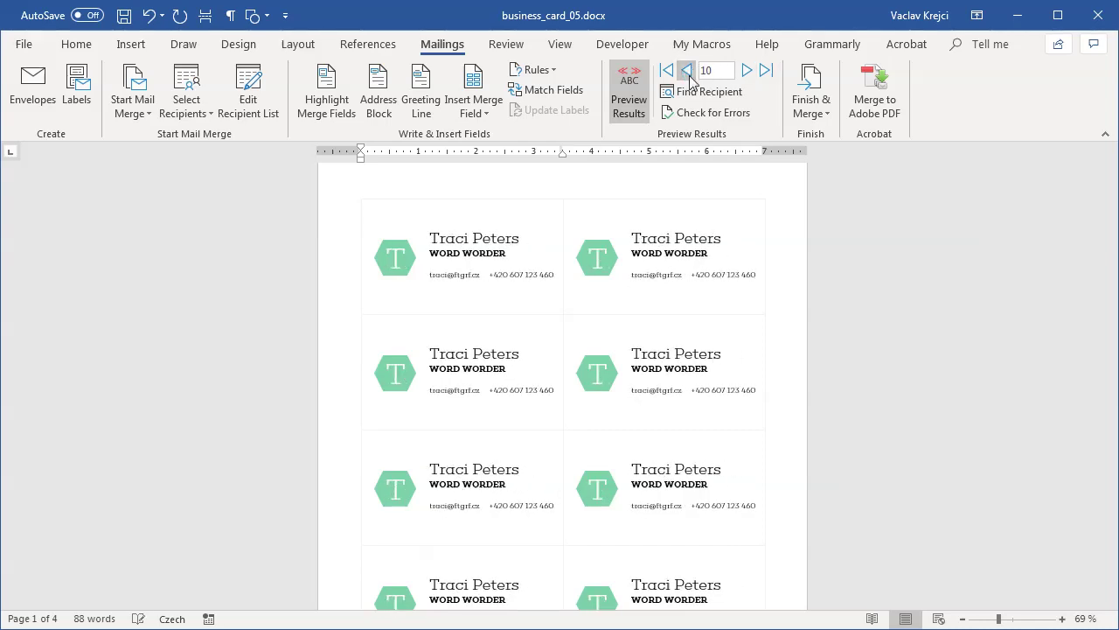
left_click(686, 71)
Show formatting marks and delete the two empty paragraphs before the green card-back page
scroll(697, 335, "down", 3)
scroll(697, 335, "down", 5)
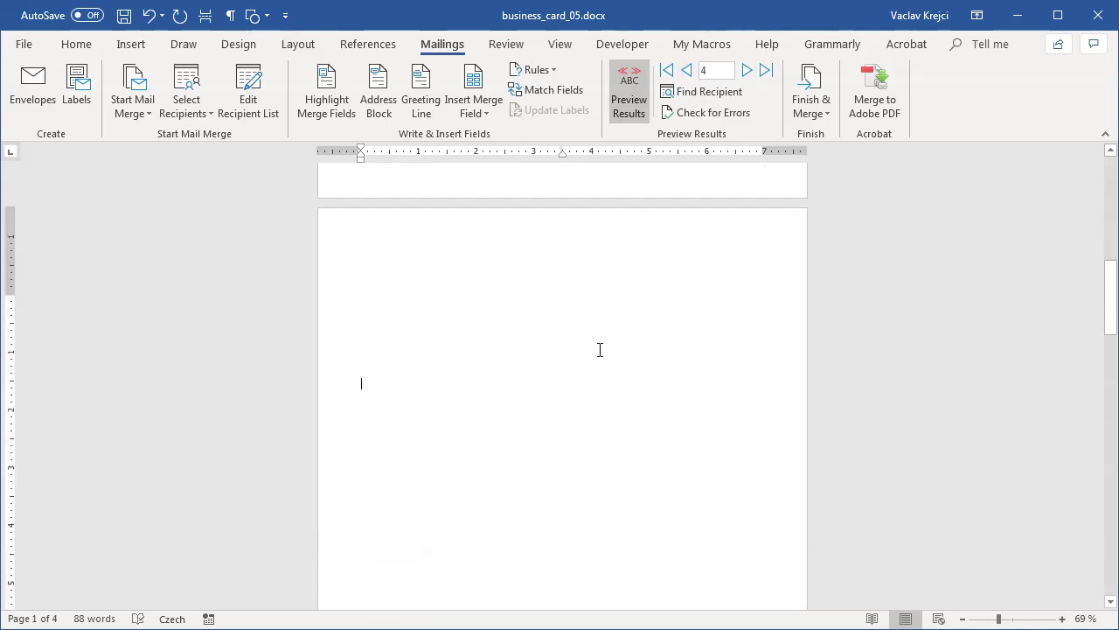
scroll(664, 404, "down", 4)
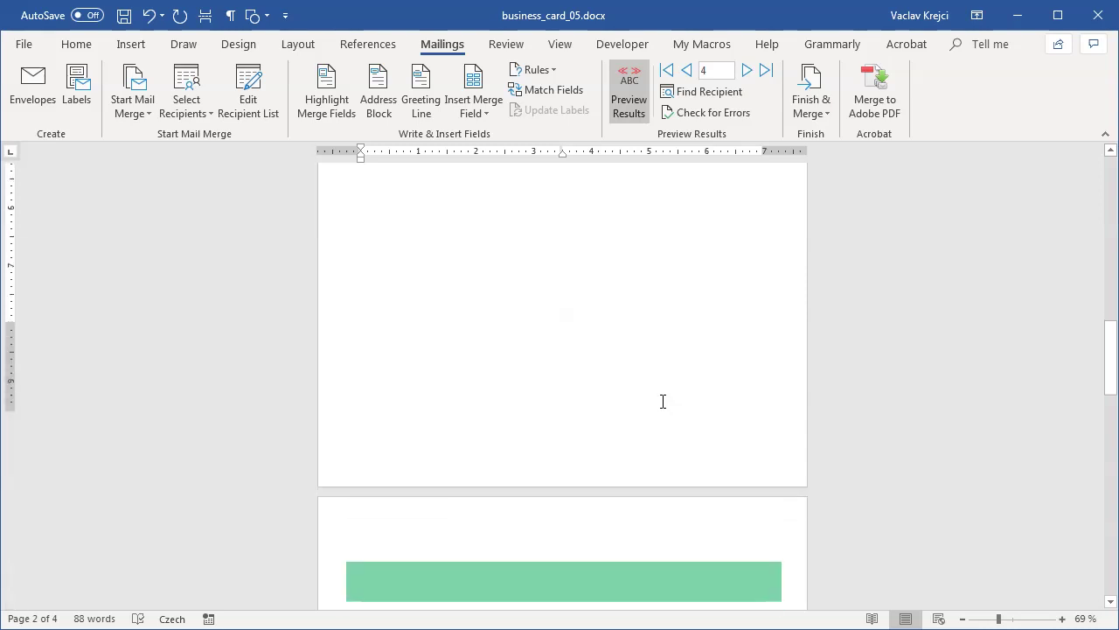
scroll(662, 402, "up", 4)
scroll(662, 404, "up", 3)
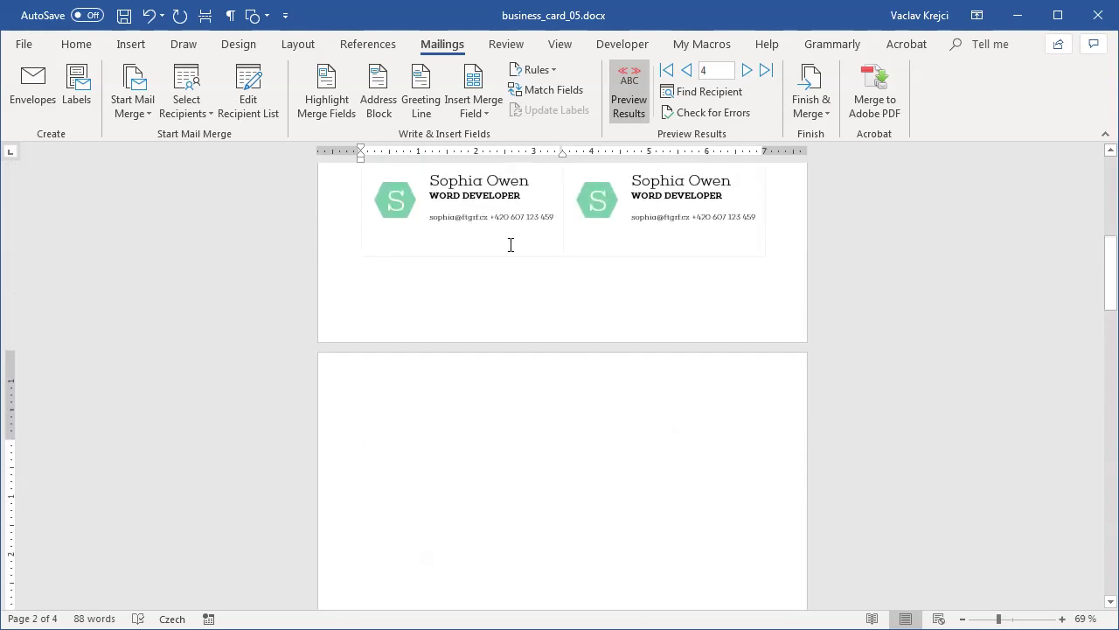
left_click(231, 14)
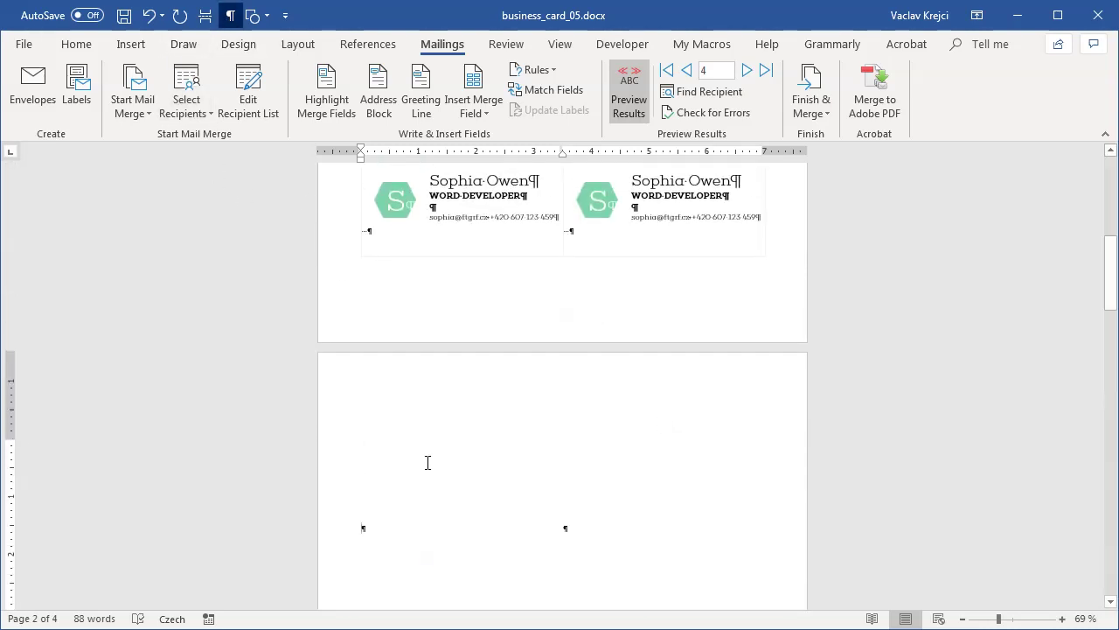
key("Delete")
key("Delete")
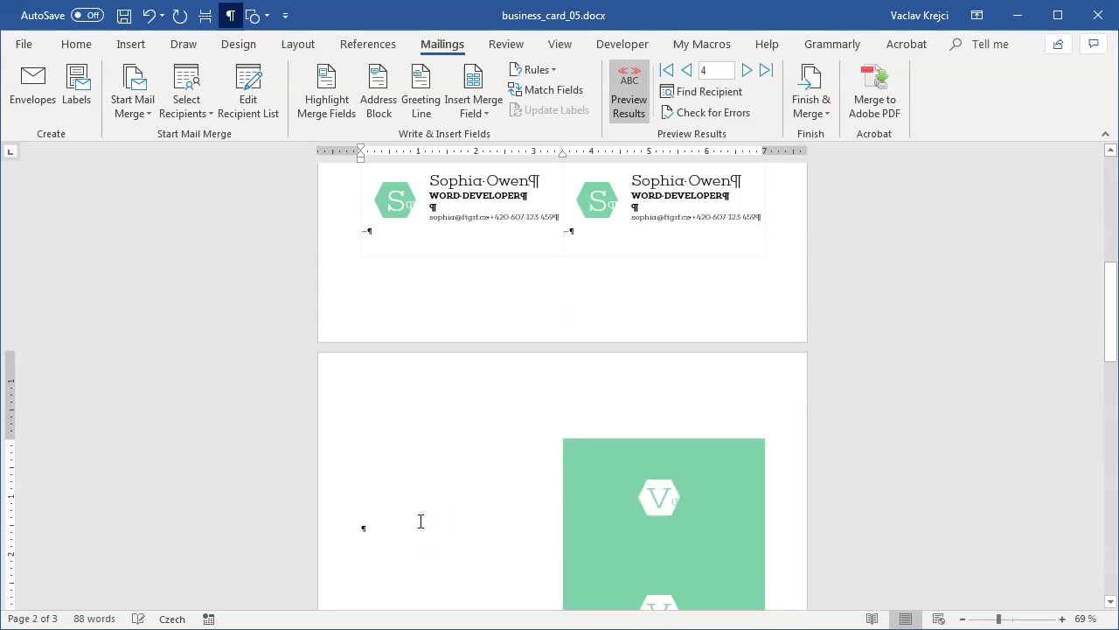
scroll(545, 435, "down", 3)
key("Delete")
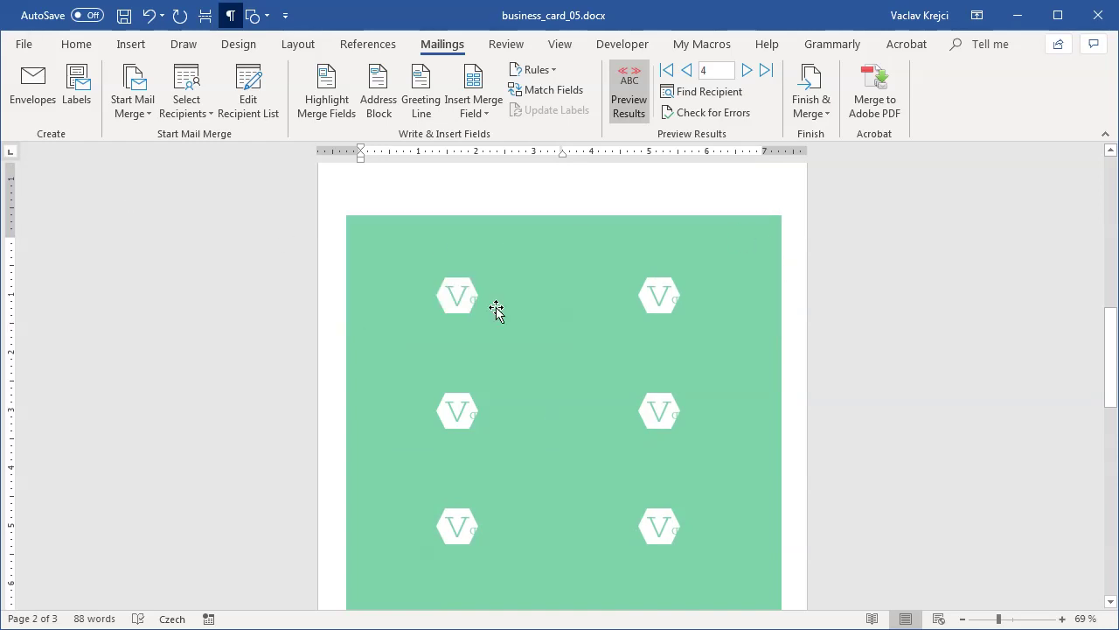
Hide Rectangle 78, the large green backdrop, using the Selection Pane
left_click(458, 300)
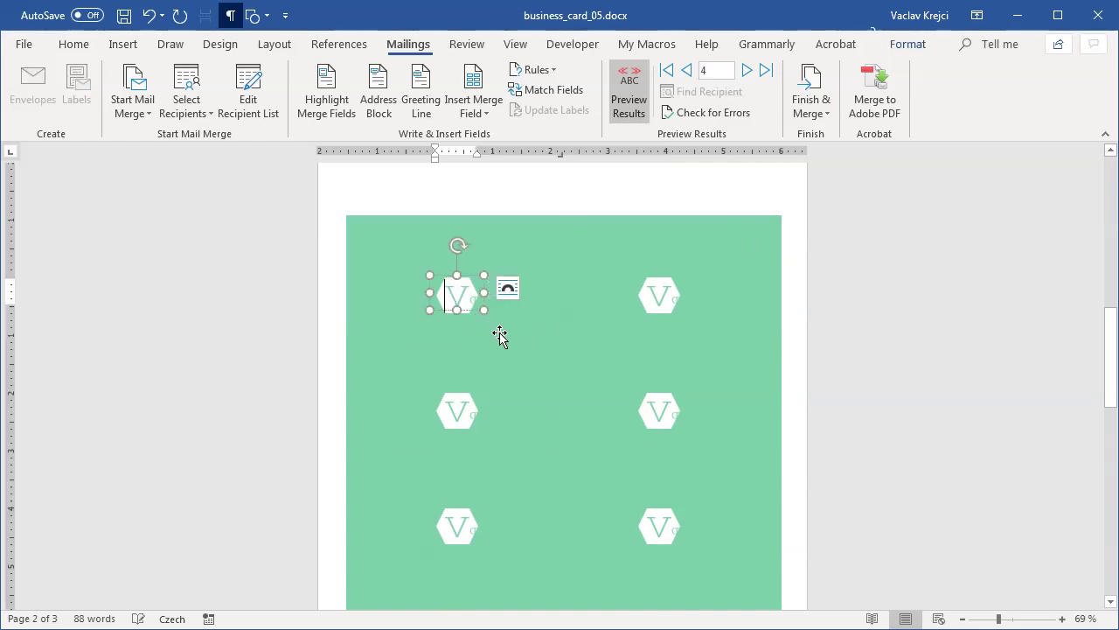
left_click(73, 44)
left_click(833, 110)
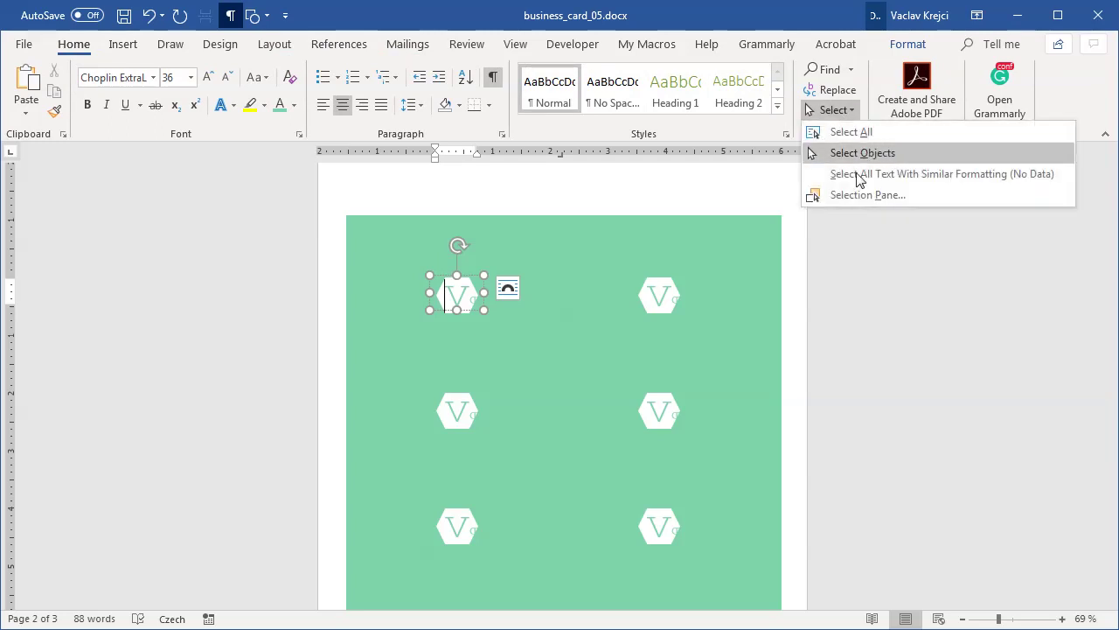
left_click(857, 196)
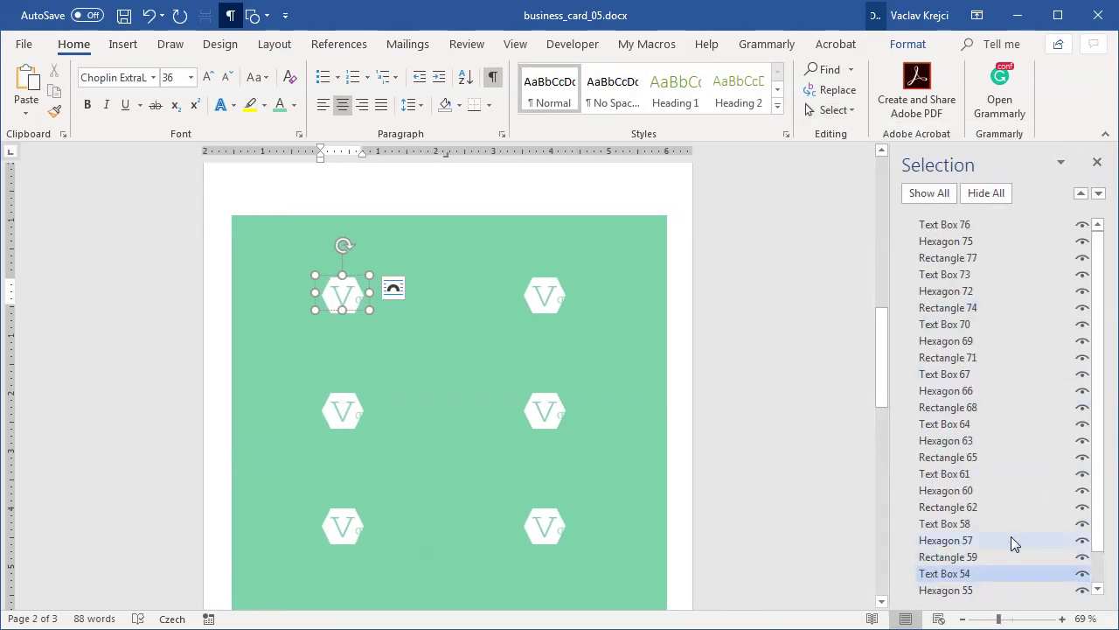
left_click(1083, 590)
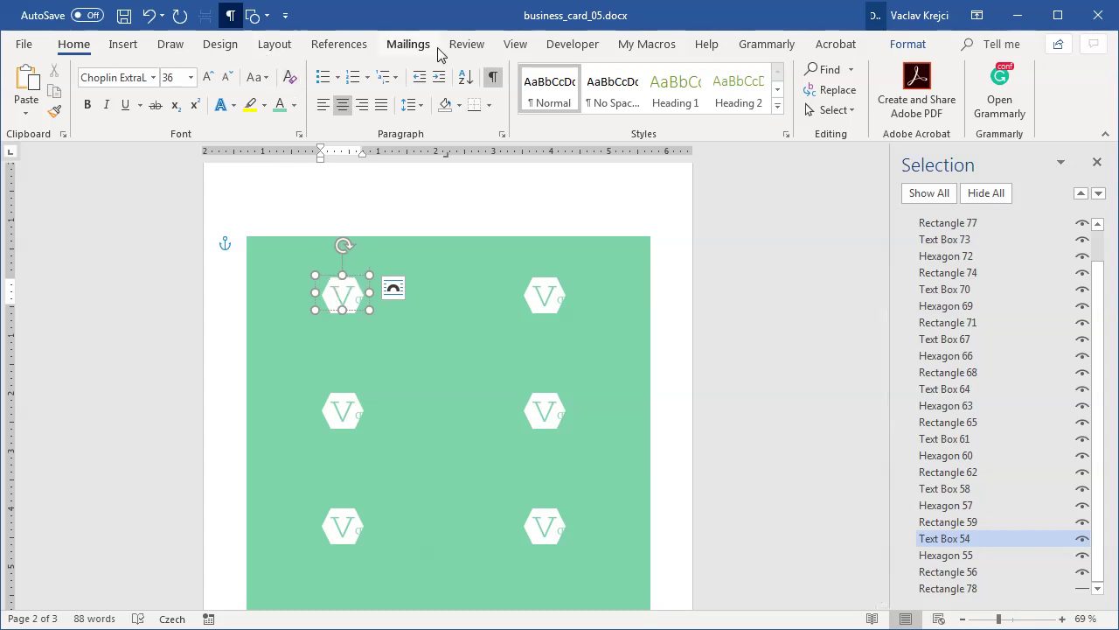
Insert the Initial merge field into the first hexagon and preview it as S
left_click(411, 46)
left_click(472, 113)
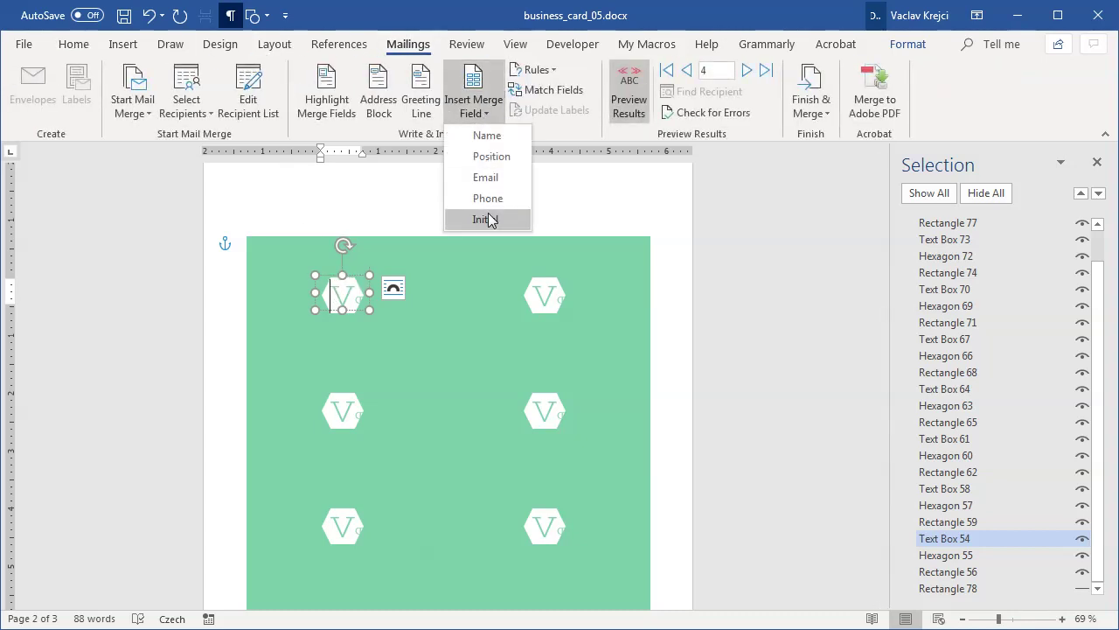
left_click(490, 217)
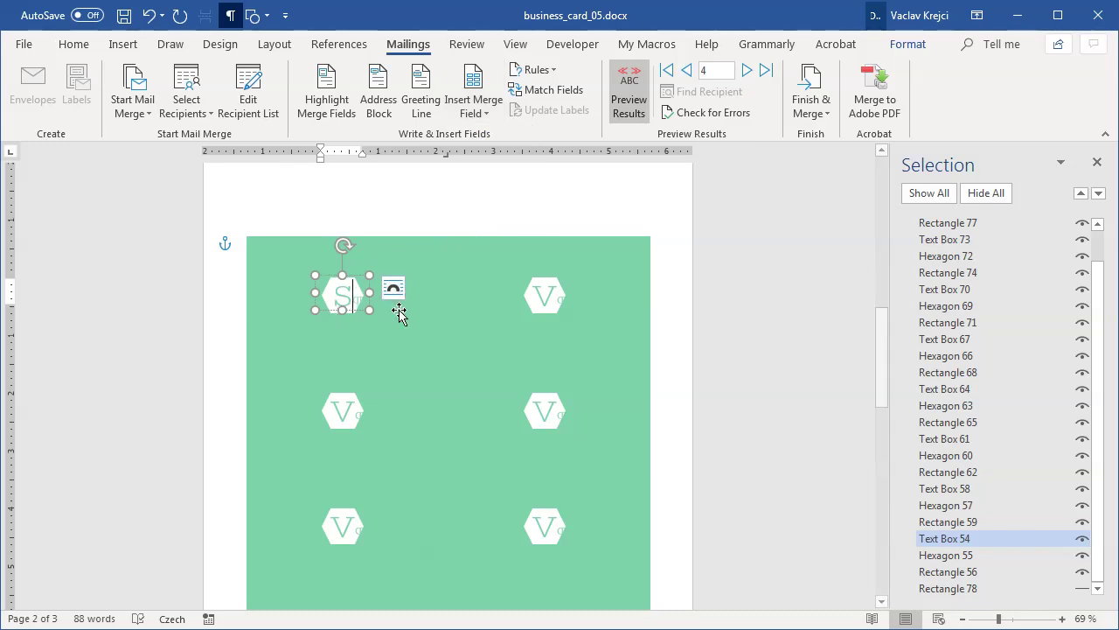
left_click(630, 83)
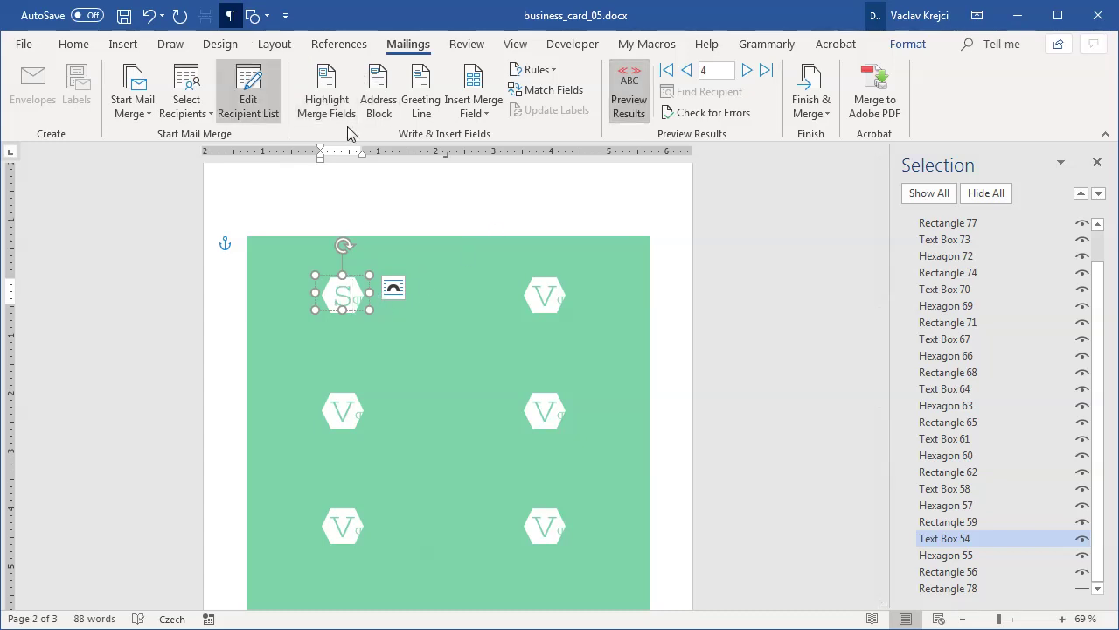
Delete the old card-back shapes, keeping only the first S card back
left_click_drag(879, 362, 883, 228)
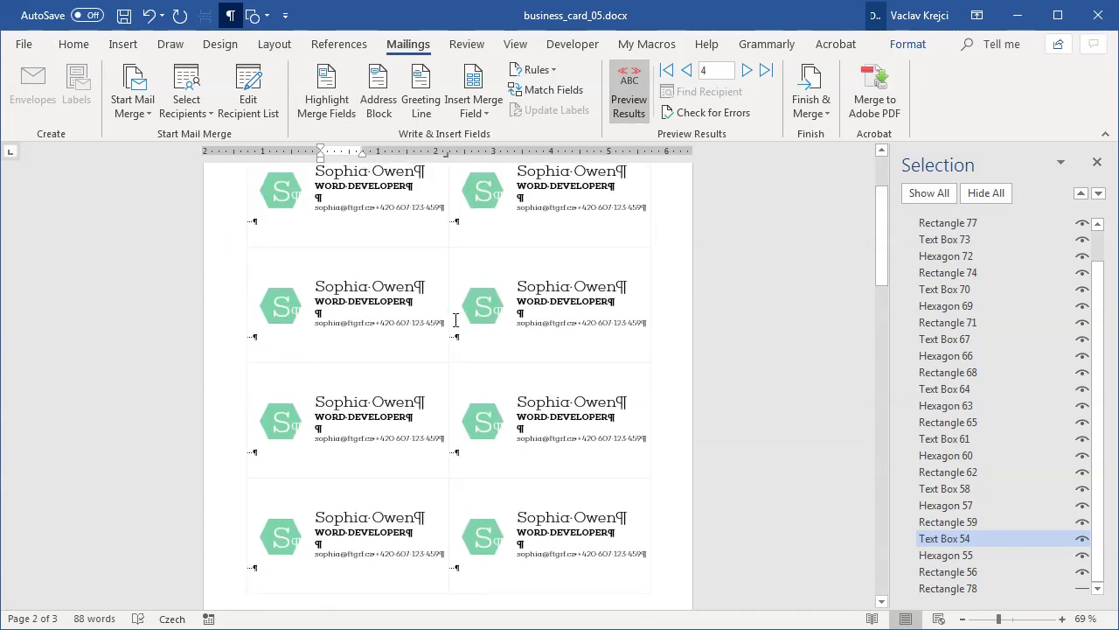
left_click_drag(882, 275, 882, 411)
mouse_move(663, 566)
left_mouse_down()
mouse_move(443, 346)
mouse_move(341, 296)
left_mouse_up()
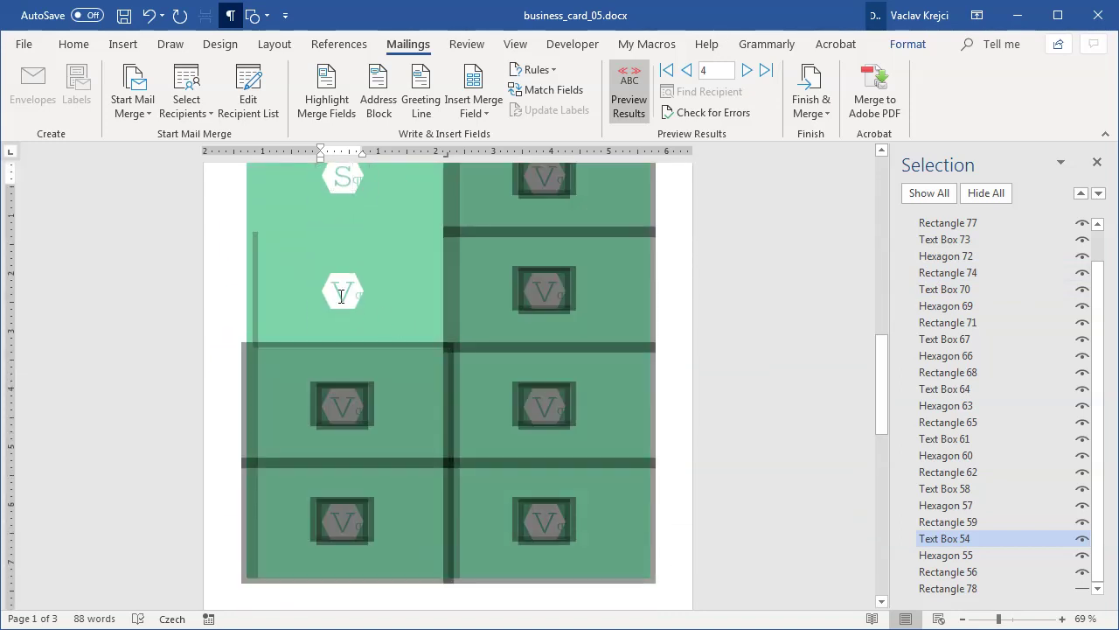
mouse_move(294, 254)
left_mouse_down()
mouse_move(282, 221)
mouse_move(287, 237)
left_mouse_up()
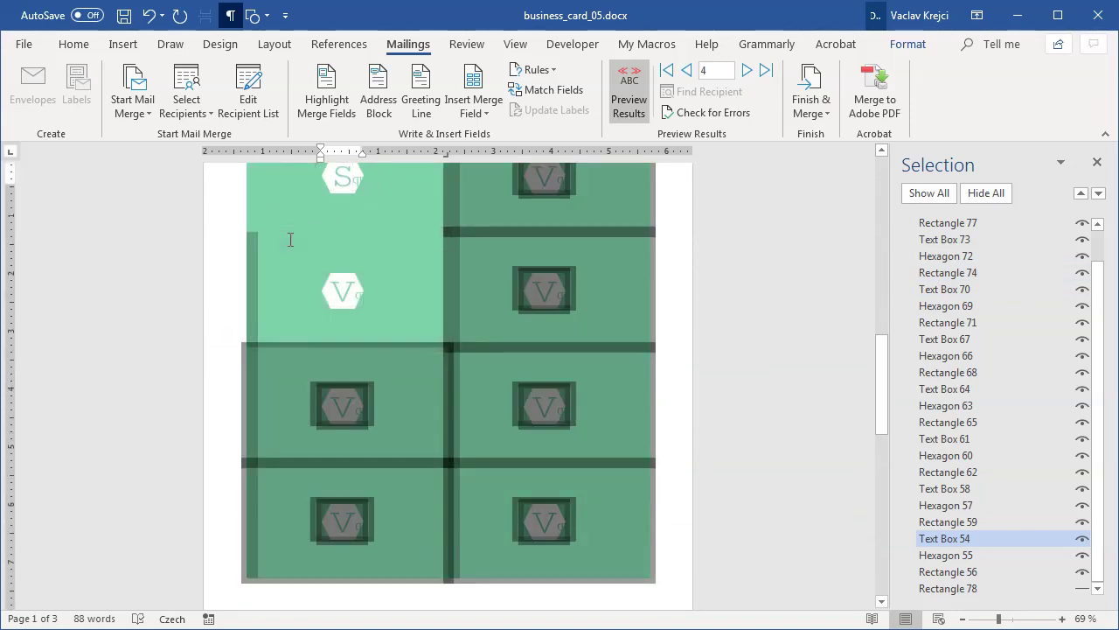
key("Delete")
left_click_drag(458, 350, 241, 278)
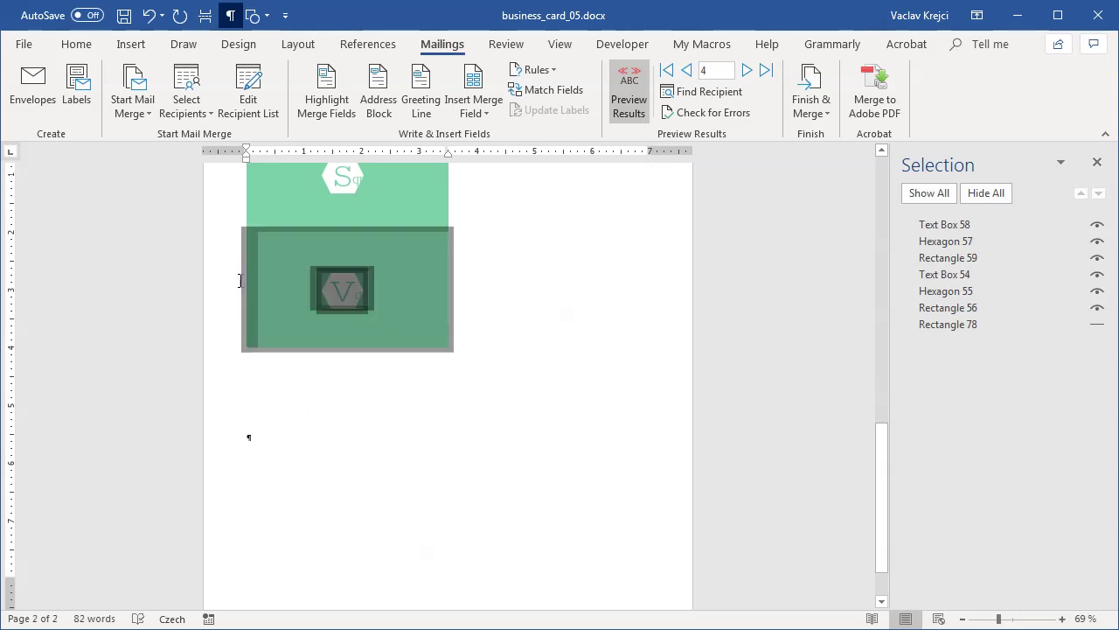
key("Delete")
scroll(425, 342, "up", 2)
left_click_drag(303, 335, 245, 274)
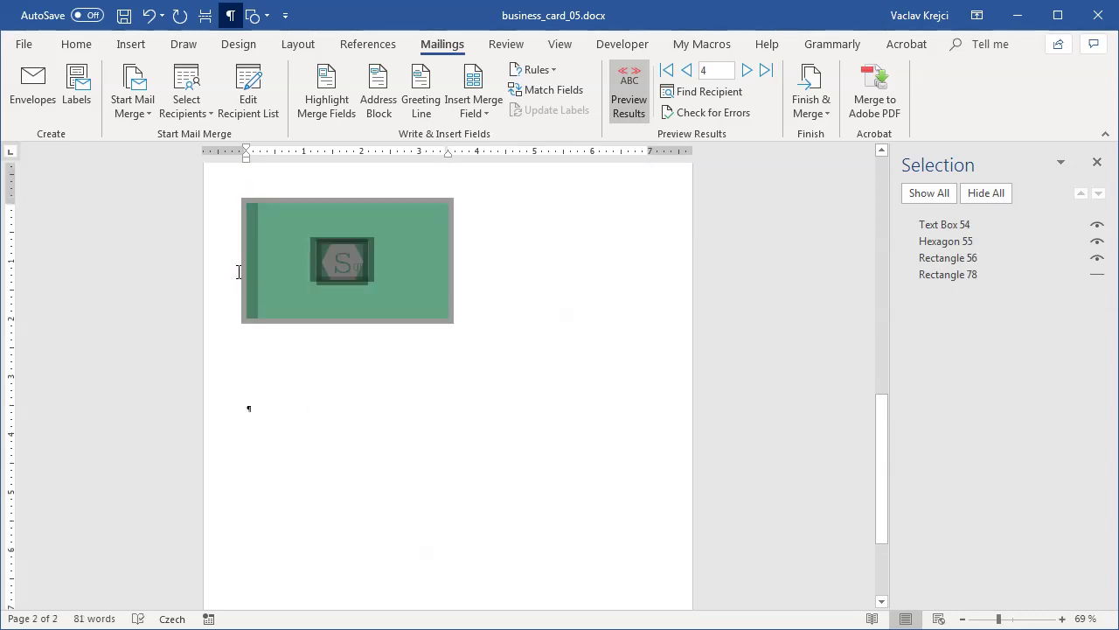
key("Delete")
key("ctrl+z")
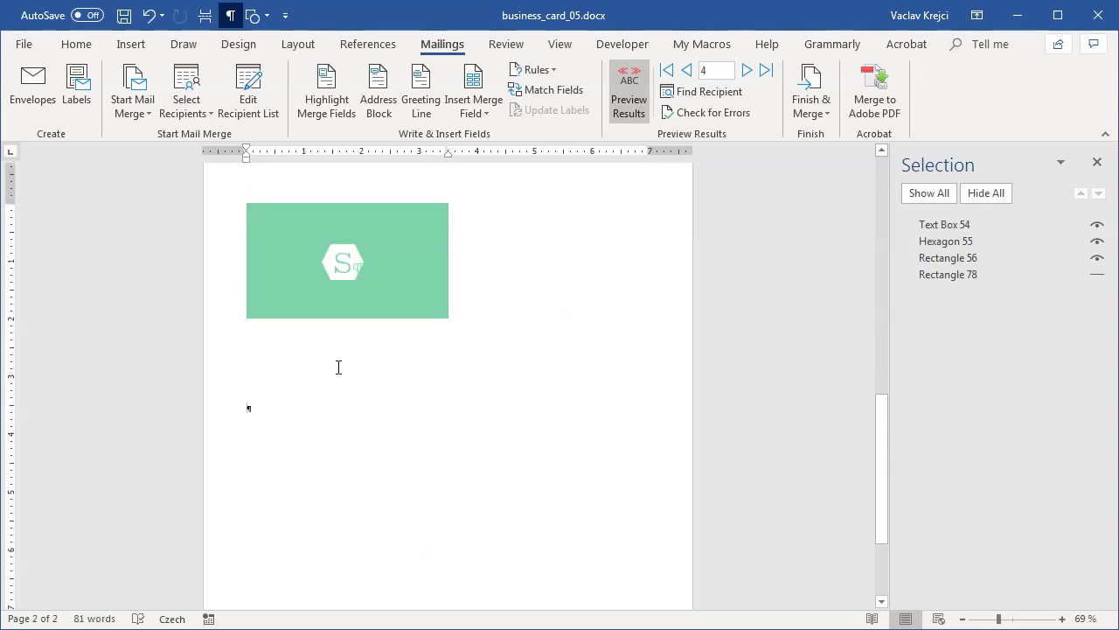
Paste copies of the S card back into the empty slots and remove the blank third page
key("ctrl+v")
key("ctrl+v")
key("ctrl+v")
key("ctrl+v")
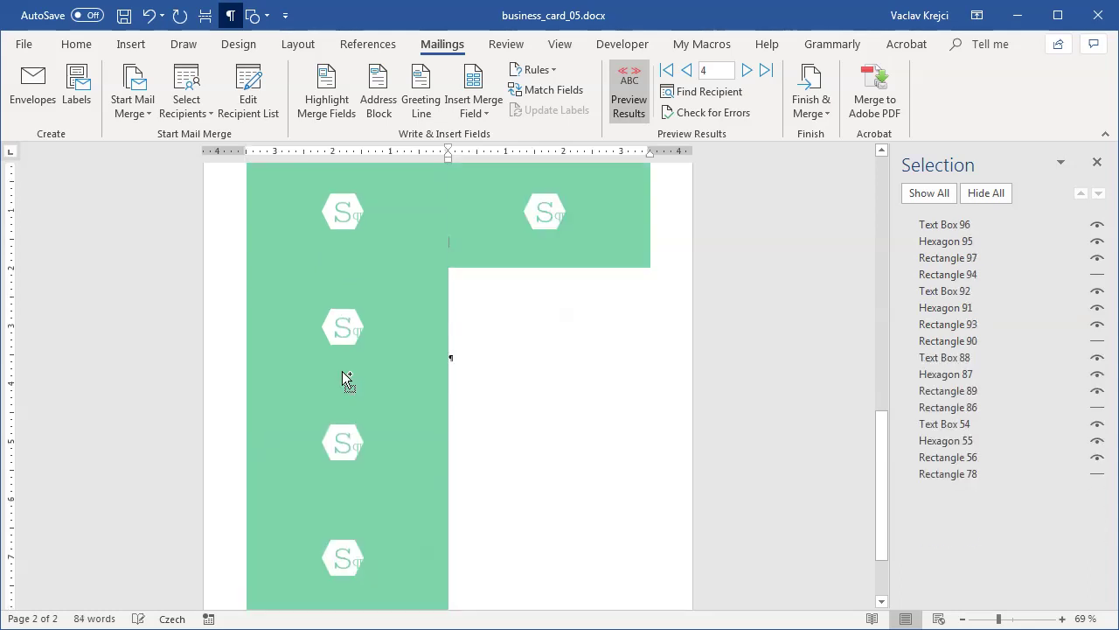
key("ctrl+v")
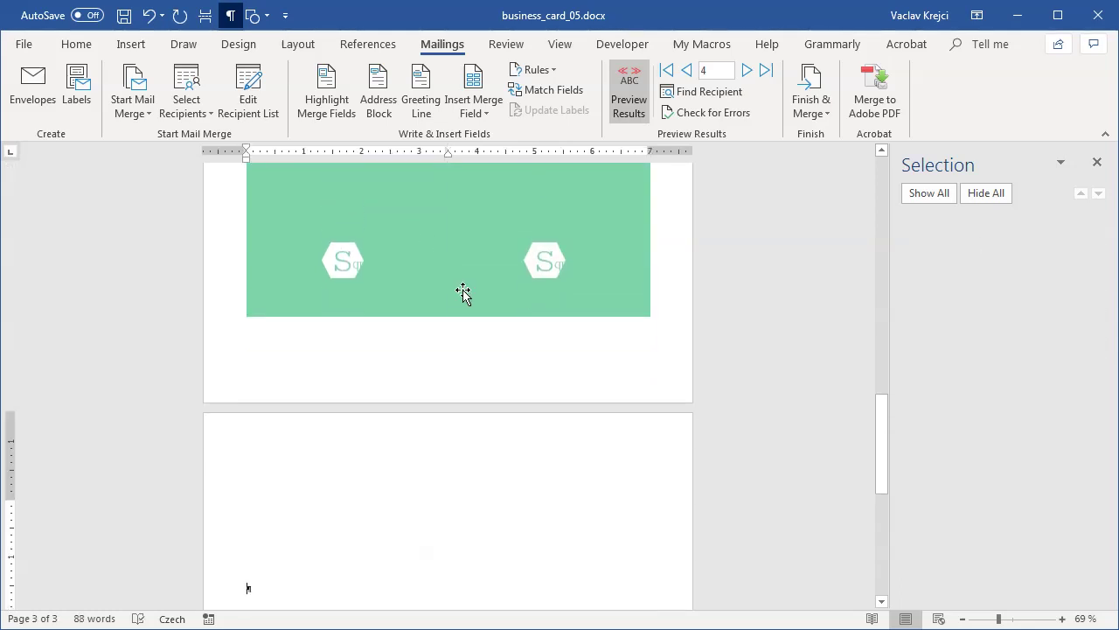
scroll(463, 292, "down", 2)
key("BackSpace")
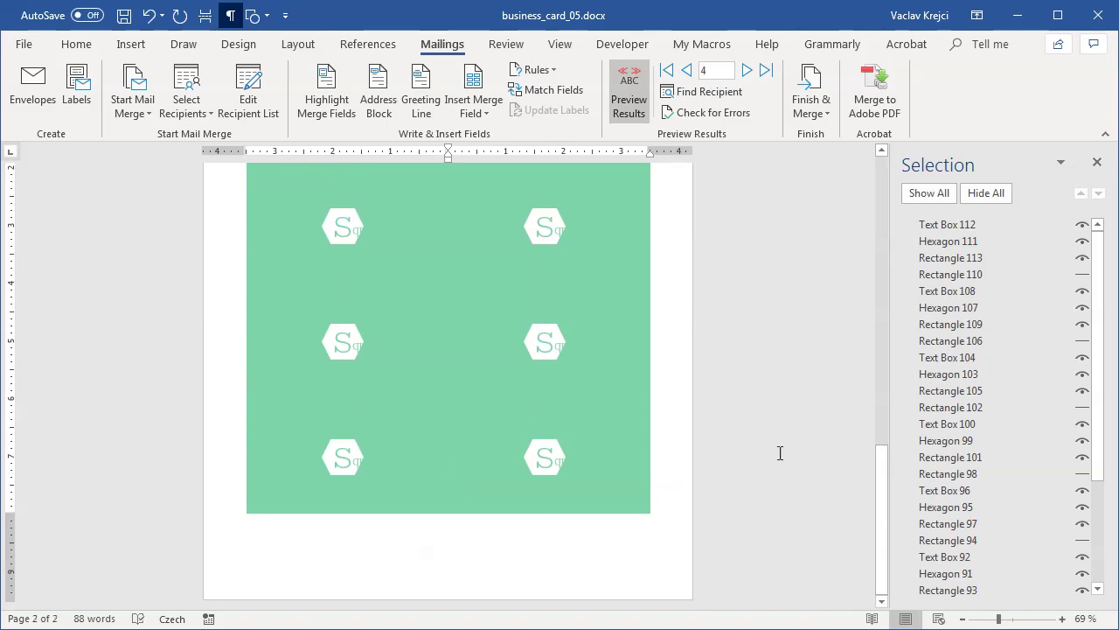
scroll(807, 441, "up", 7)
scroll(806, 441, "up", 4)
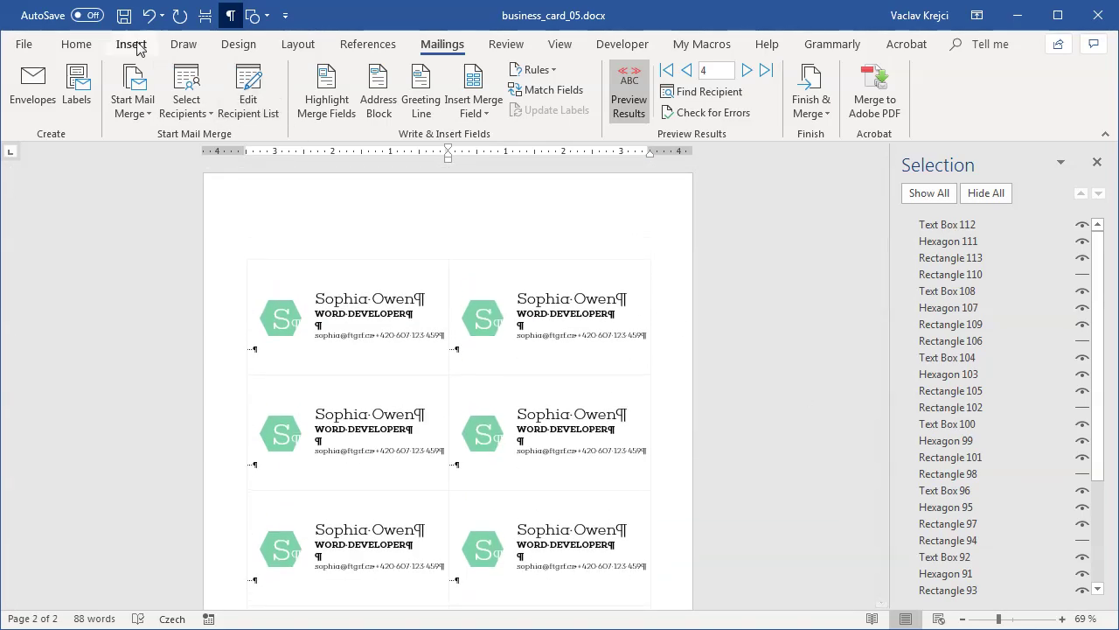
Hide the paragraph and formatting marks from the Home tab
left_click(78, 44)
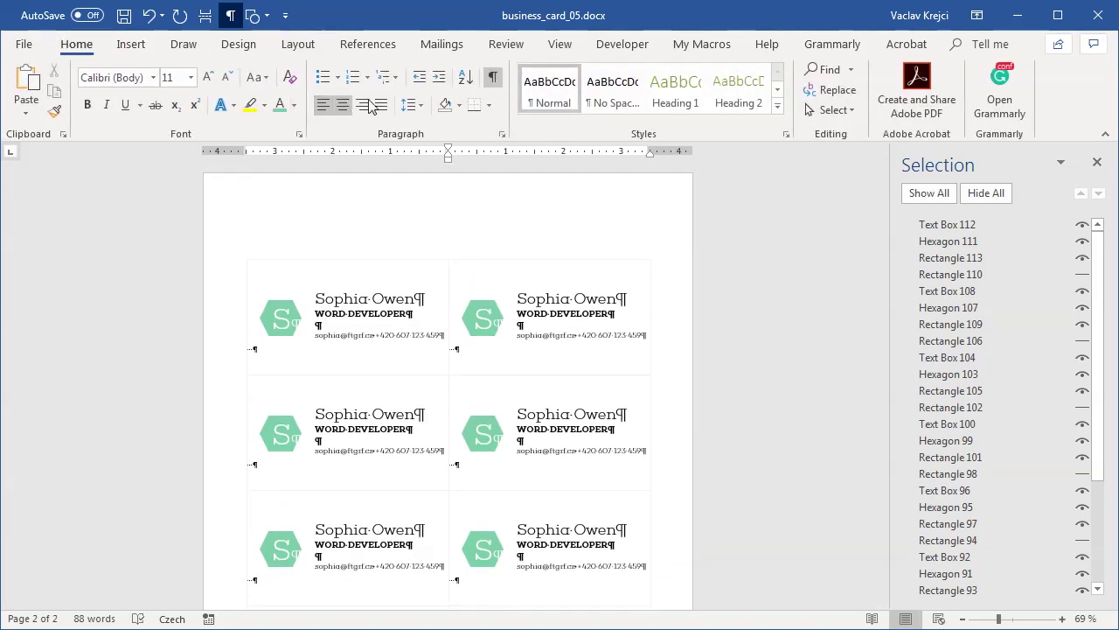
left_click(494, 81)
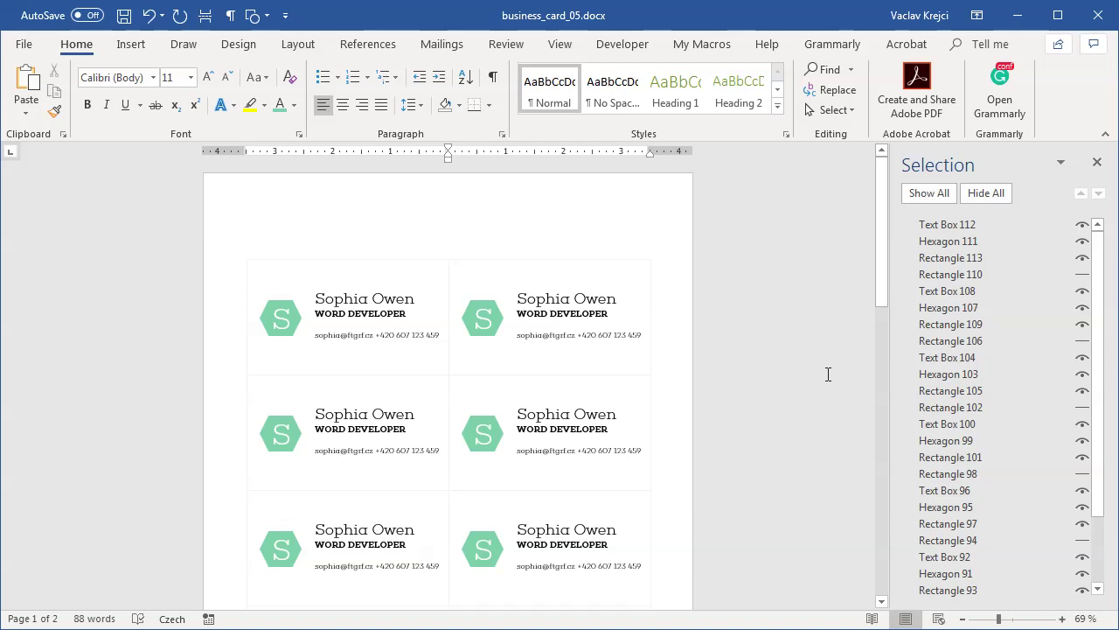
scroll(811, 372, "down", 4)
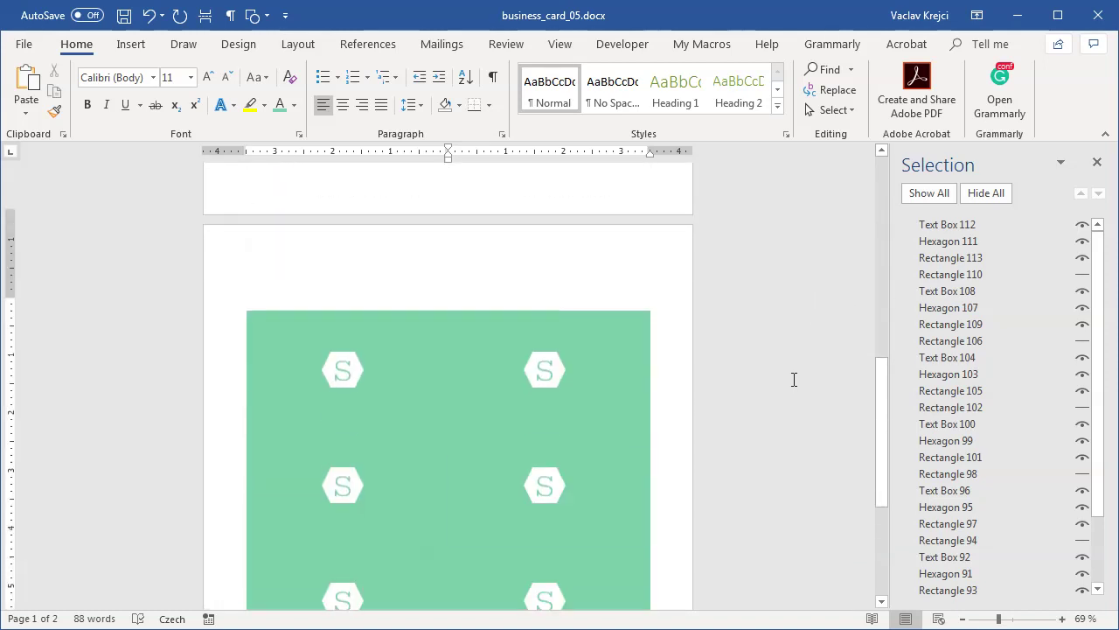
scroll(794, 380, "down", 3)
Close the Selection pane and review the finished two-page card document
left_click(1096, 161)
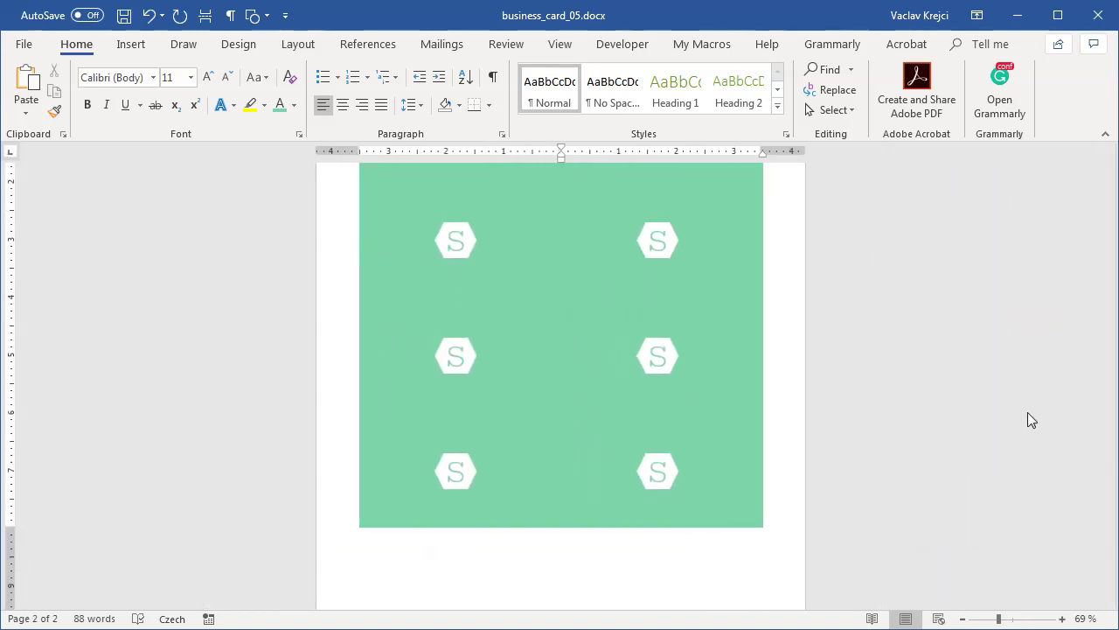
left_click_drag(1109, 495, 1111, 190)
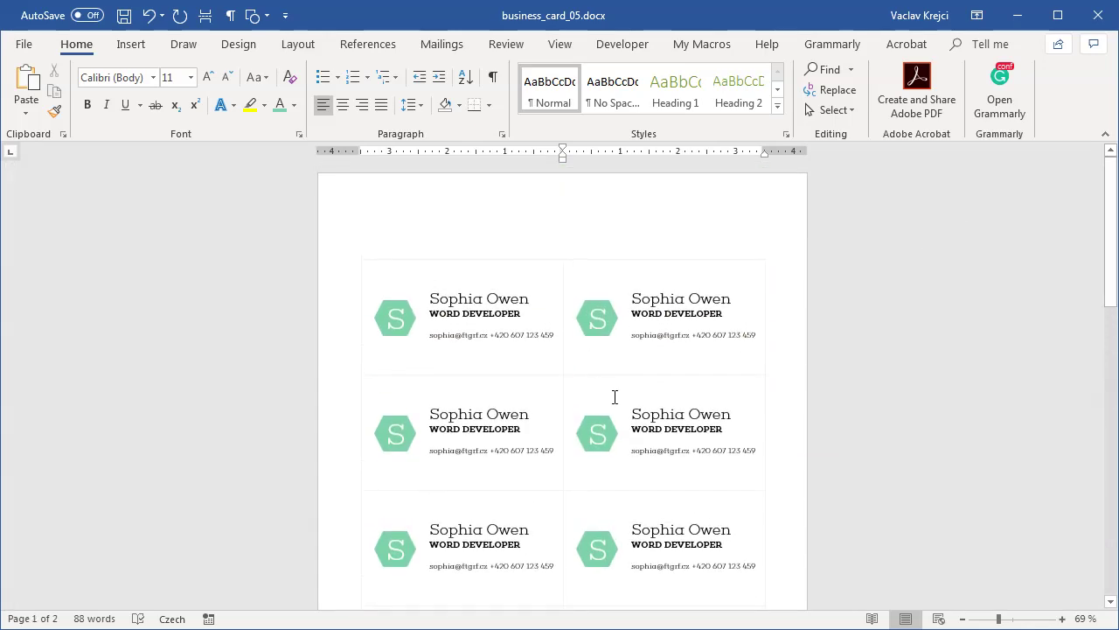
scroll(551, 299, "up", 4)
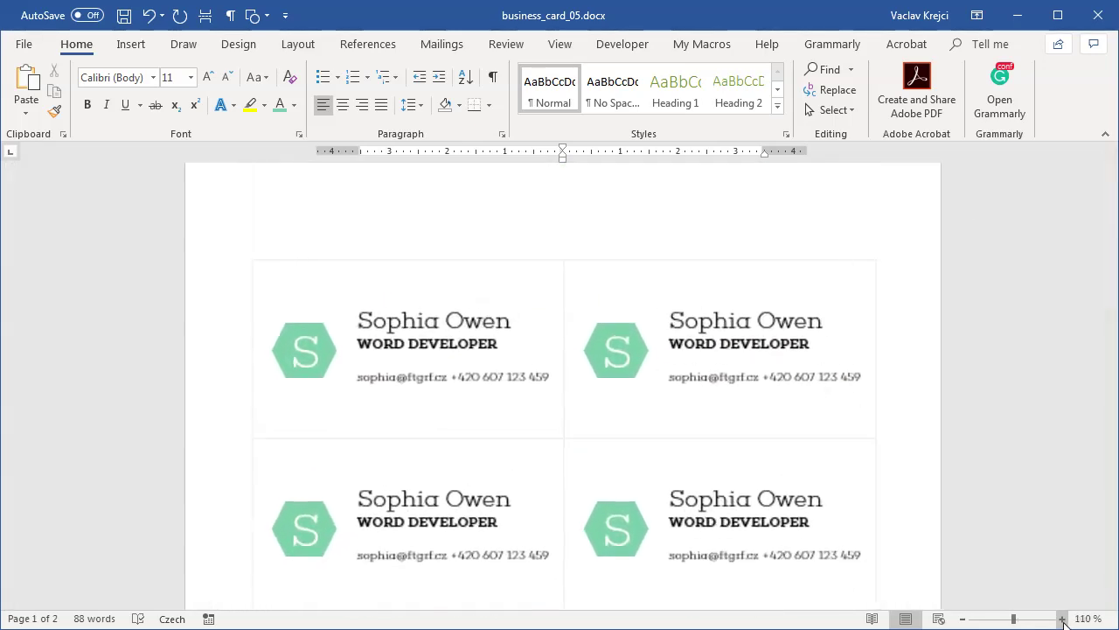
left_click_drag(1102, 216, 1011, 190)
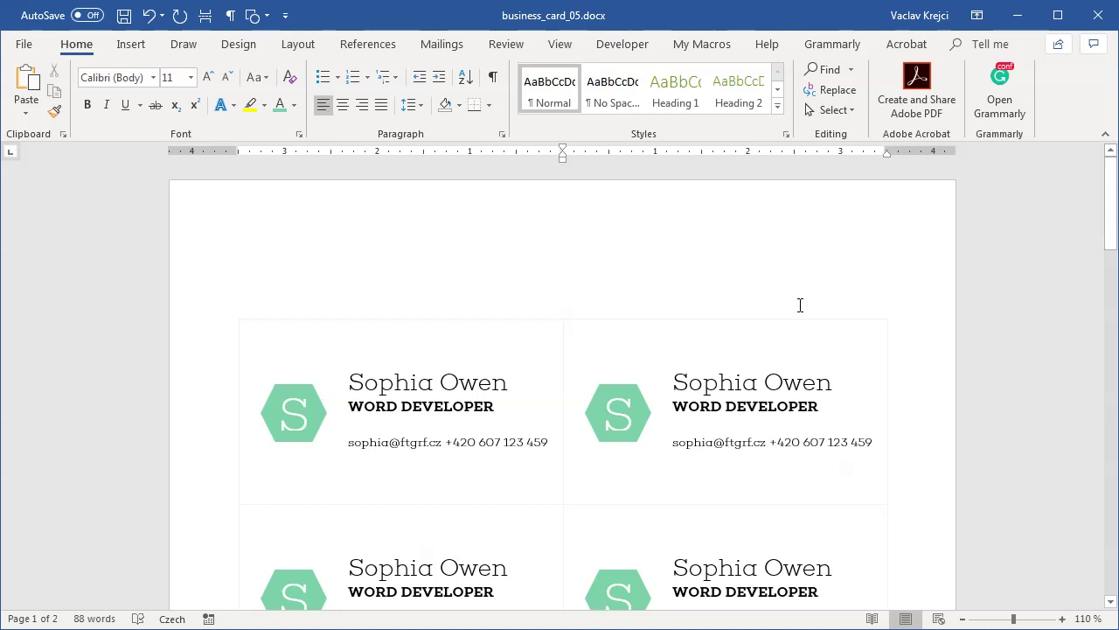
left_click(442, 44)
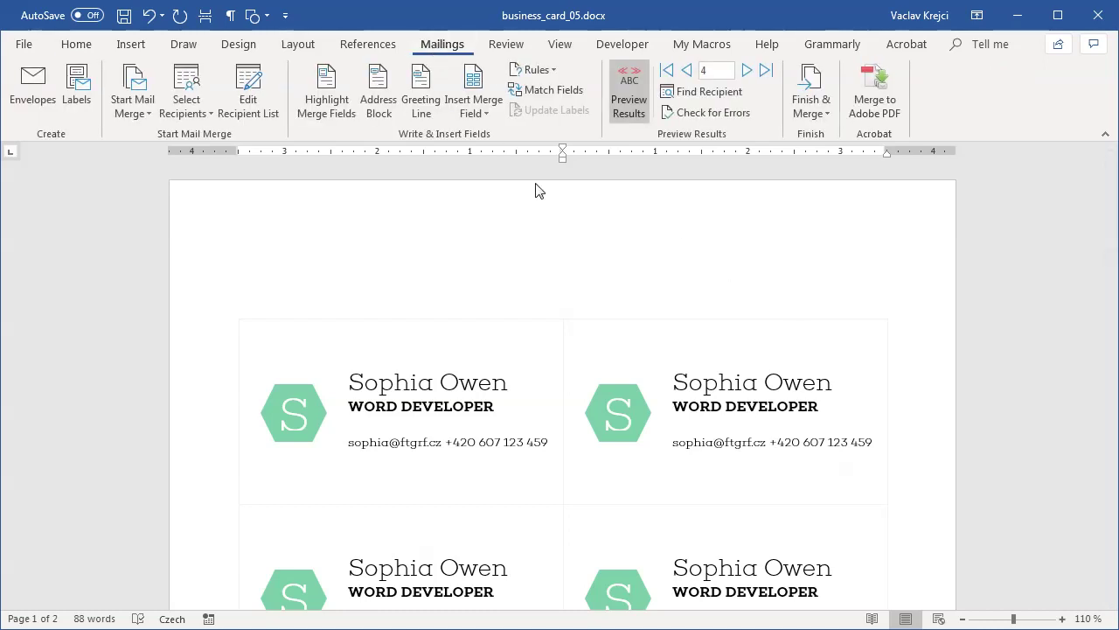
Start a Print Documents merge, check the record range options, then cancel it
left_click(813, 114)
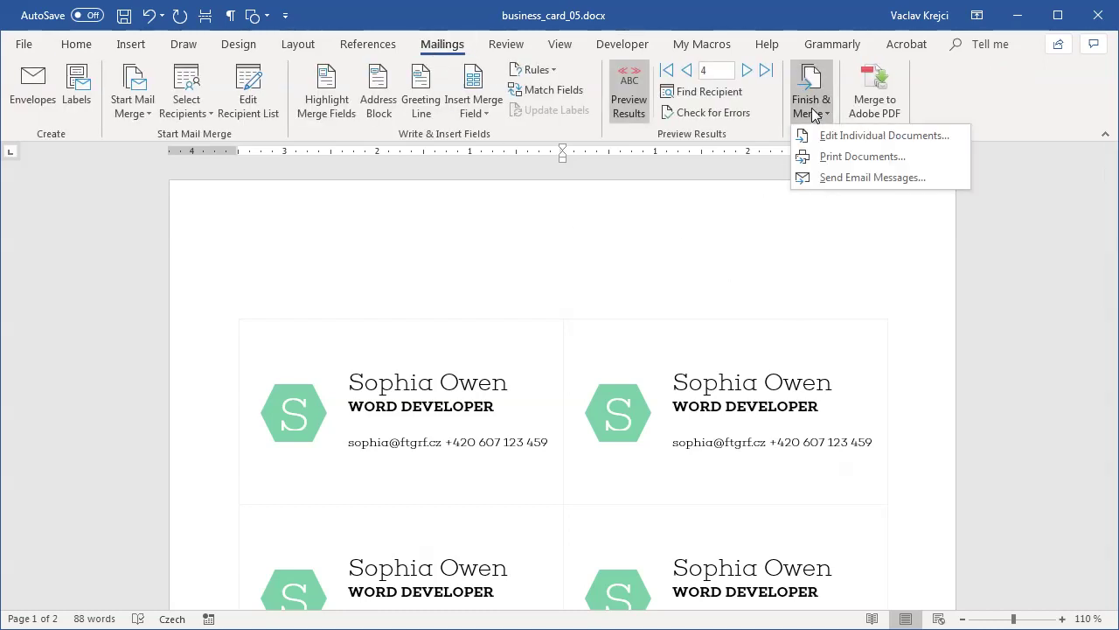
left_click(829, 157)
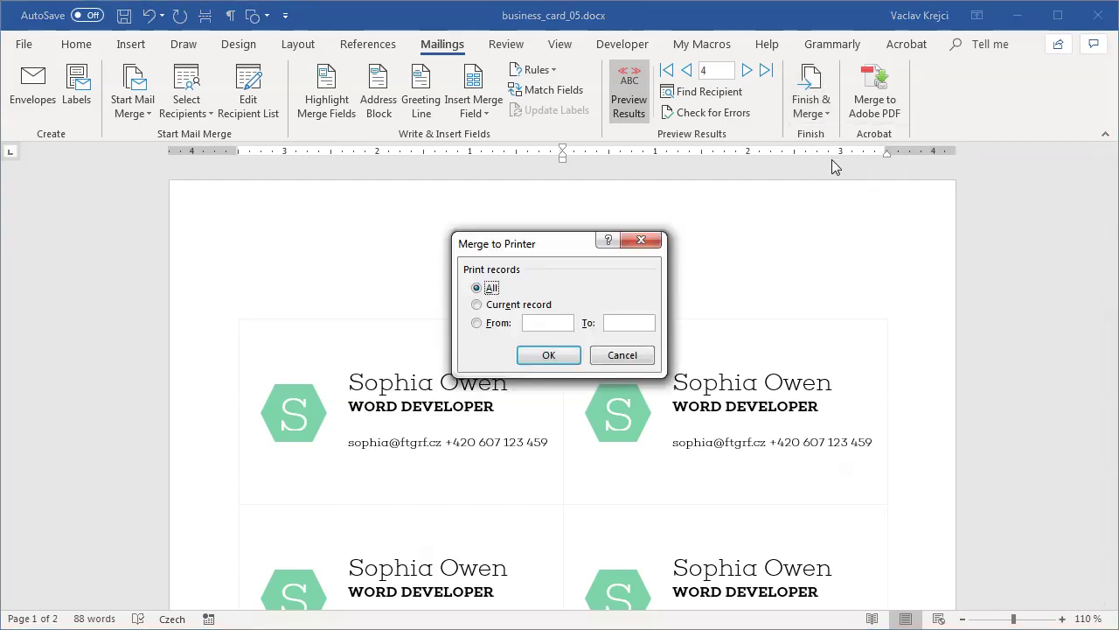
left_click(495, 305)
left_click(497, 323)
left_click(621, 355)
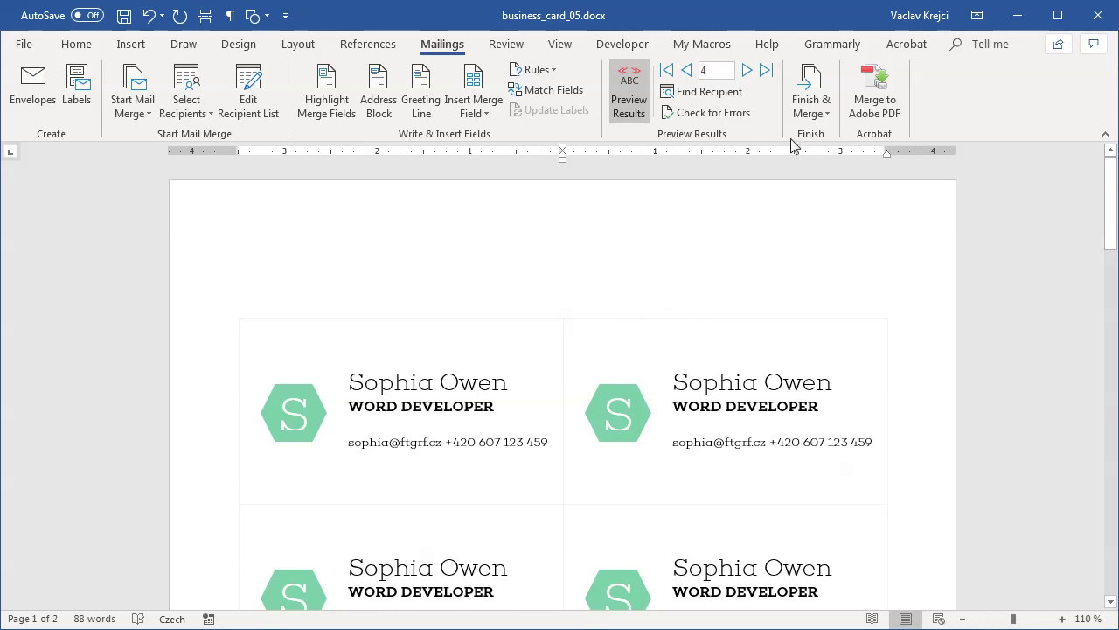
Merge all records into a new document with Edit Individual Documents
left_click(810, 107)
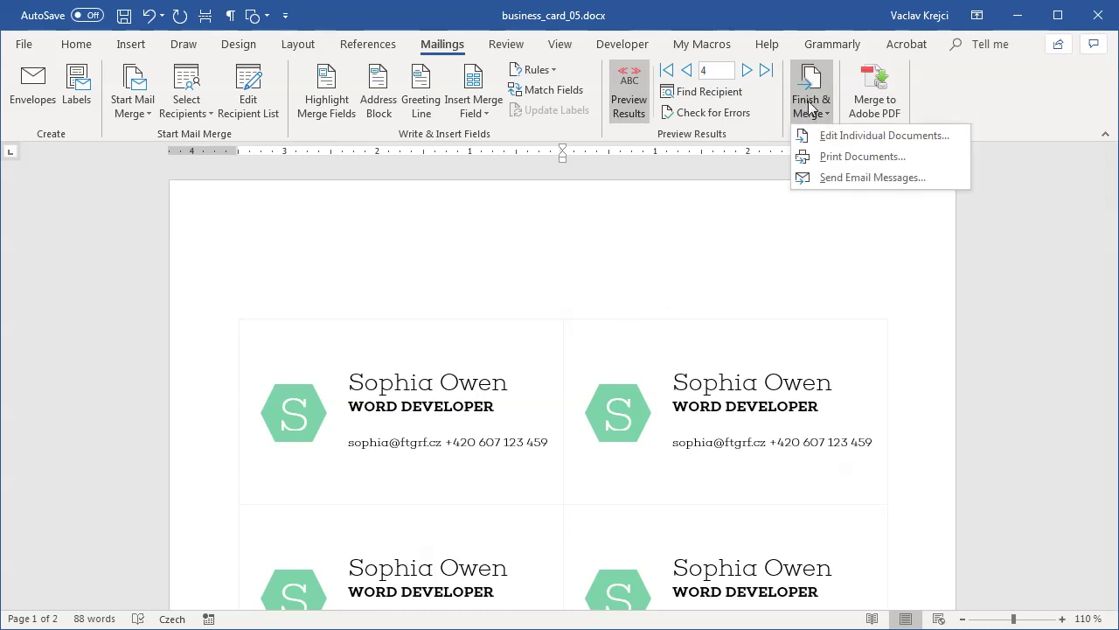
left_click(842, 140)
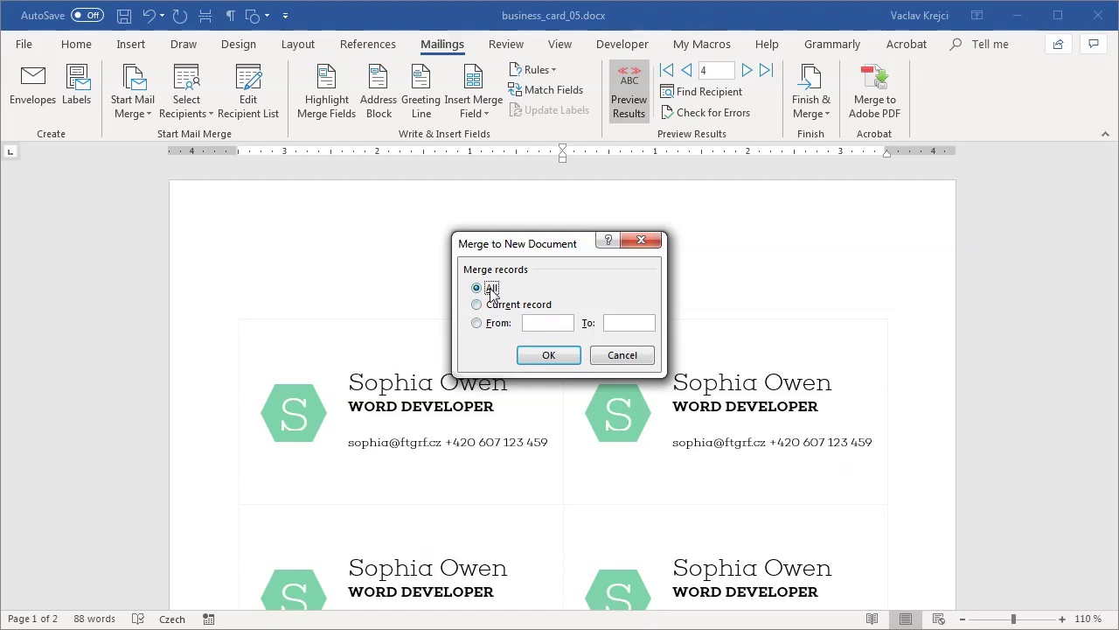
left_click(550, 355)
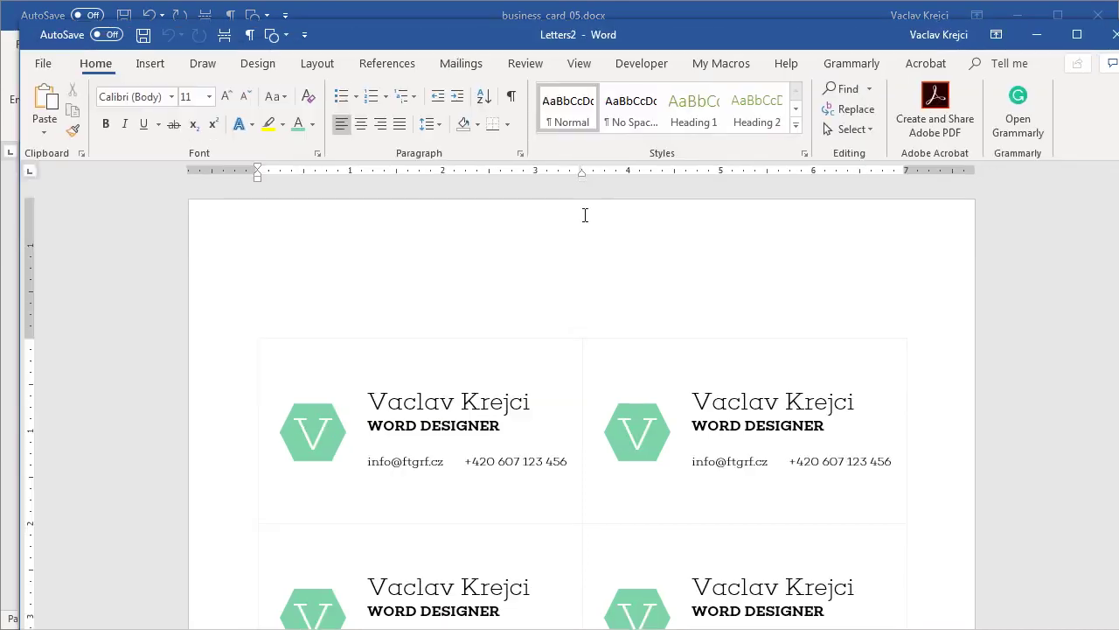
Maximize Letters2, zoom to 51%, scroll through the 21 merged pages, then switch to Excel
double_click(513, 36)
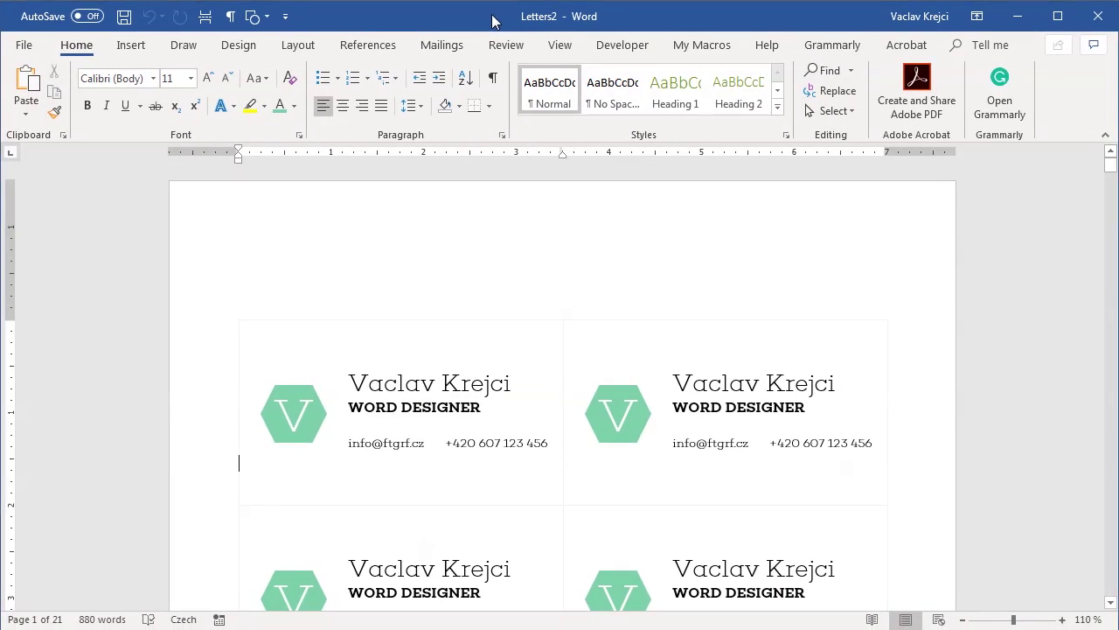
left_click(989, 619)
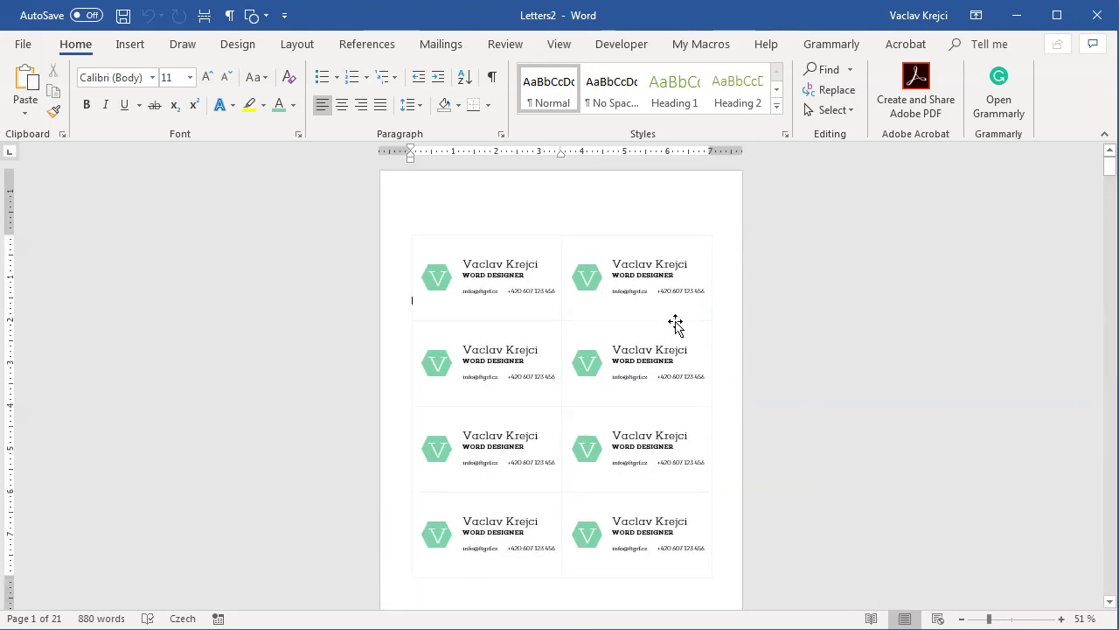
scroll(682, 364, "down", 10)
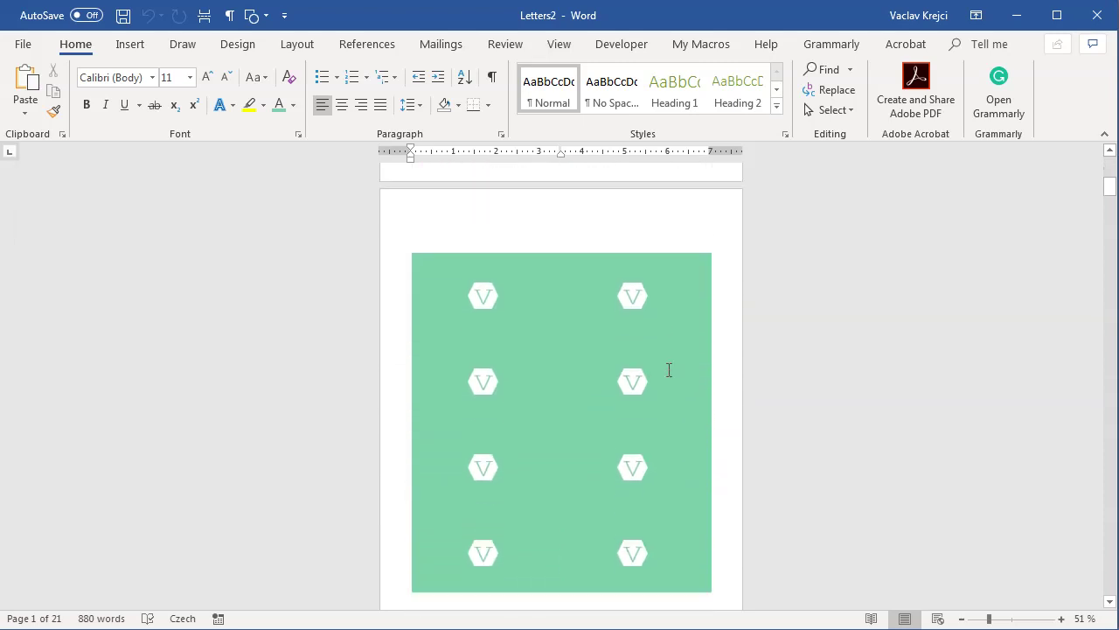
scroll(666, 371, "down", 3)
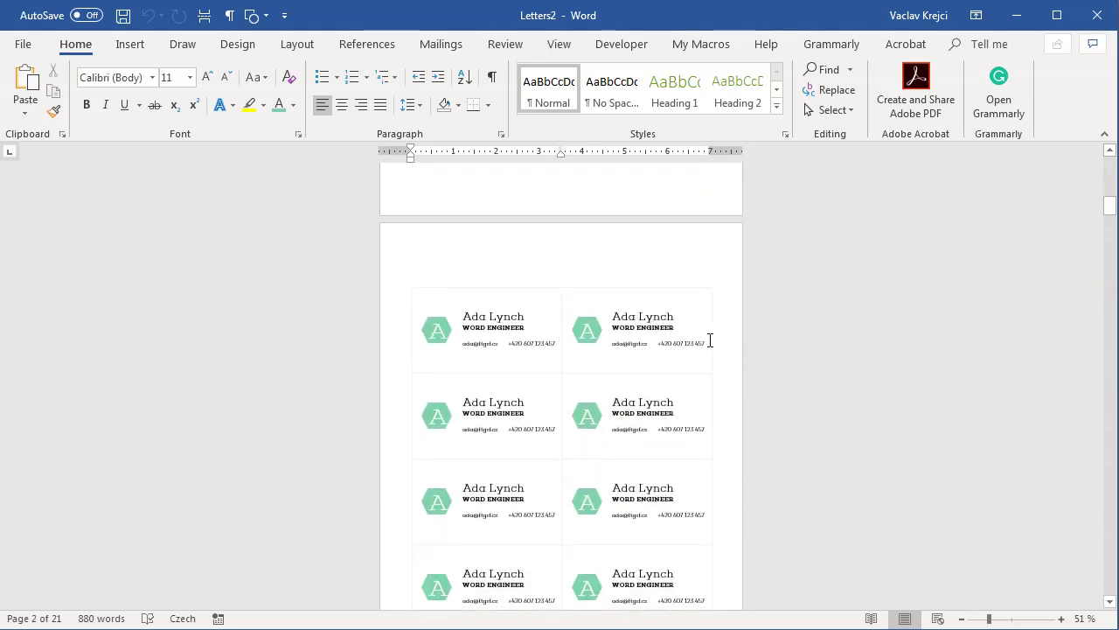
scroll(700, 354, "down", 7)
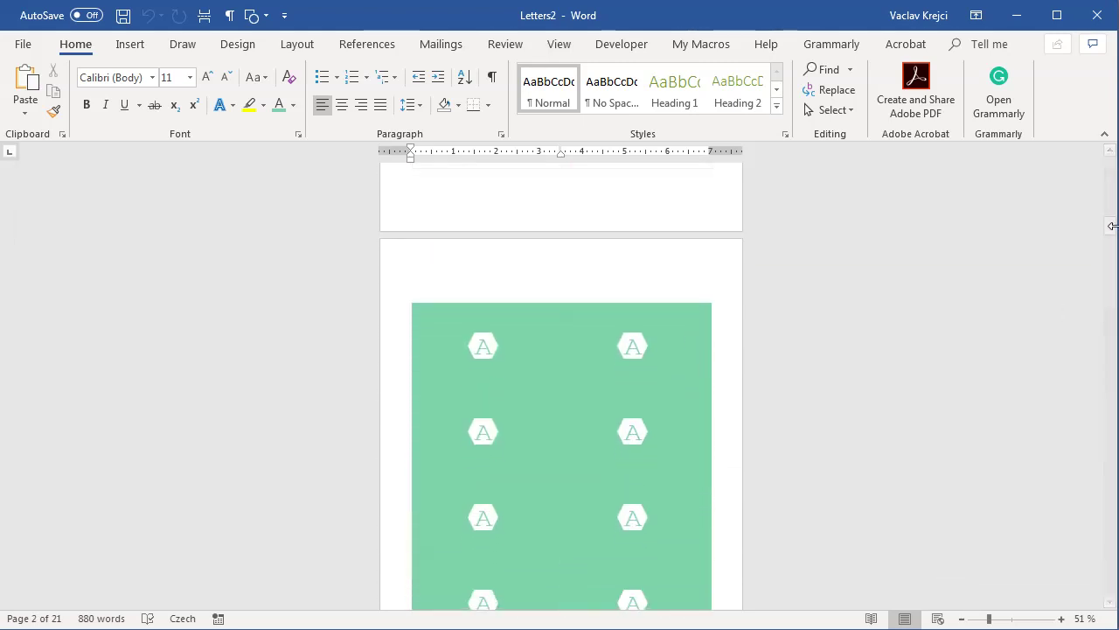
left_click_drag(1112, 226, 1109, 164)
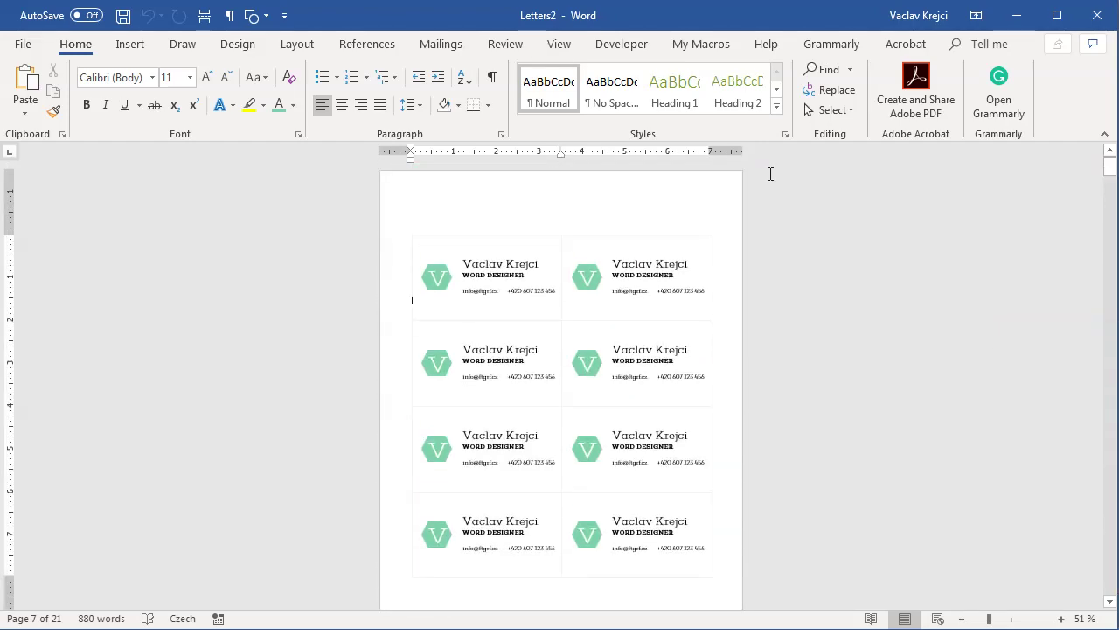
key("alt+Tab")
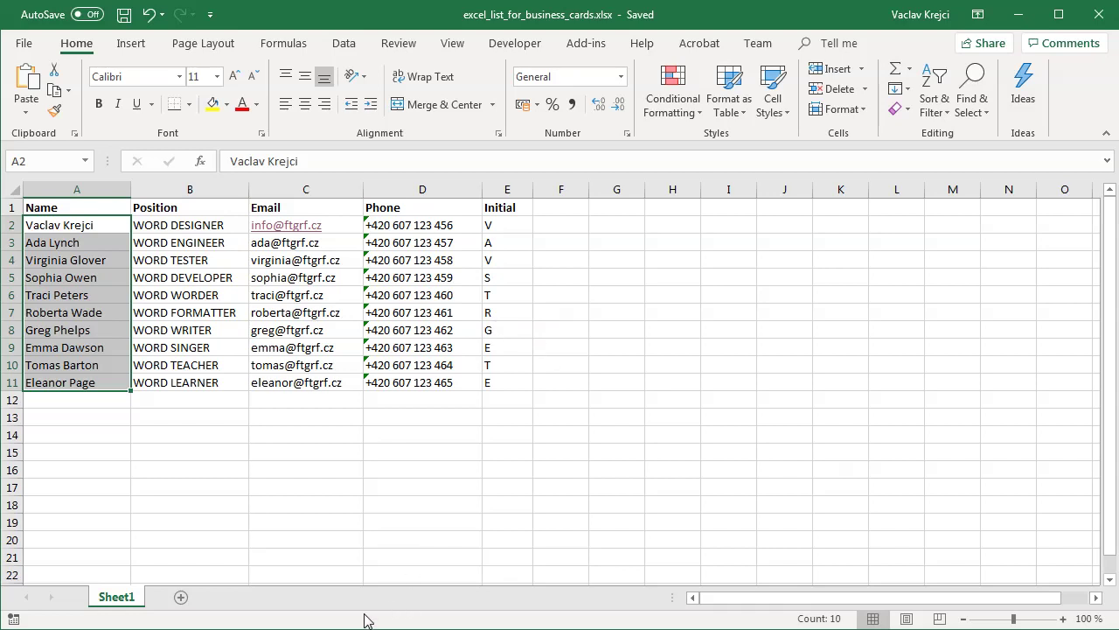
Switch from the Excel contact list back to Word
key("alt+Tab")
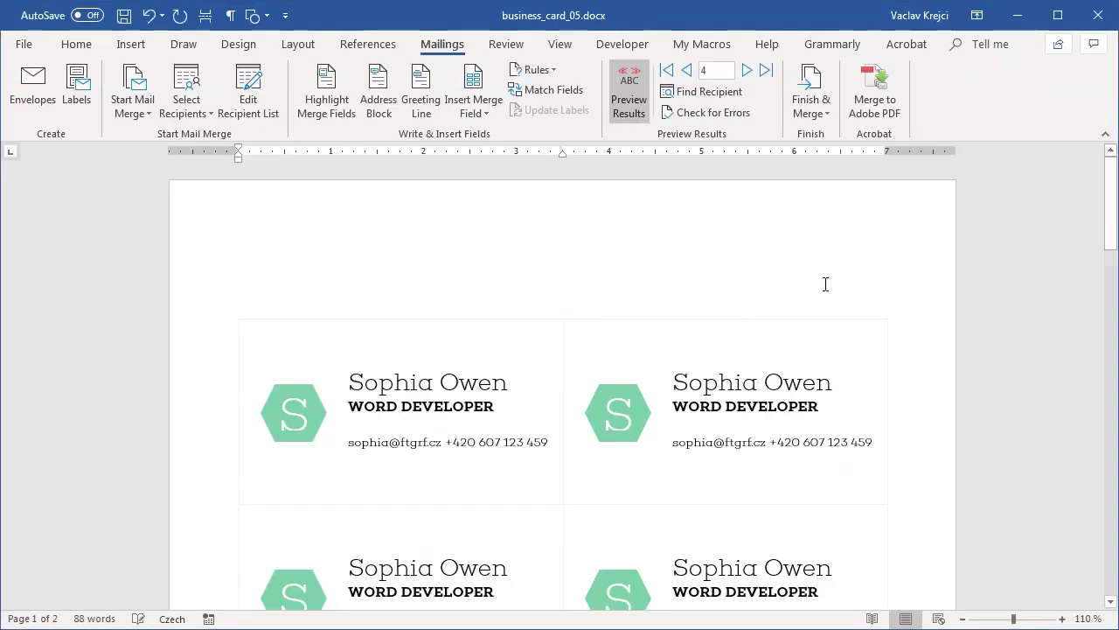
Scroll through the business_card_05 template's card preview showing recipient 4
scroll(906, 286, "down", 5)
scroll(908, 300, "up", 2)
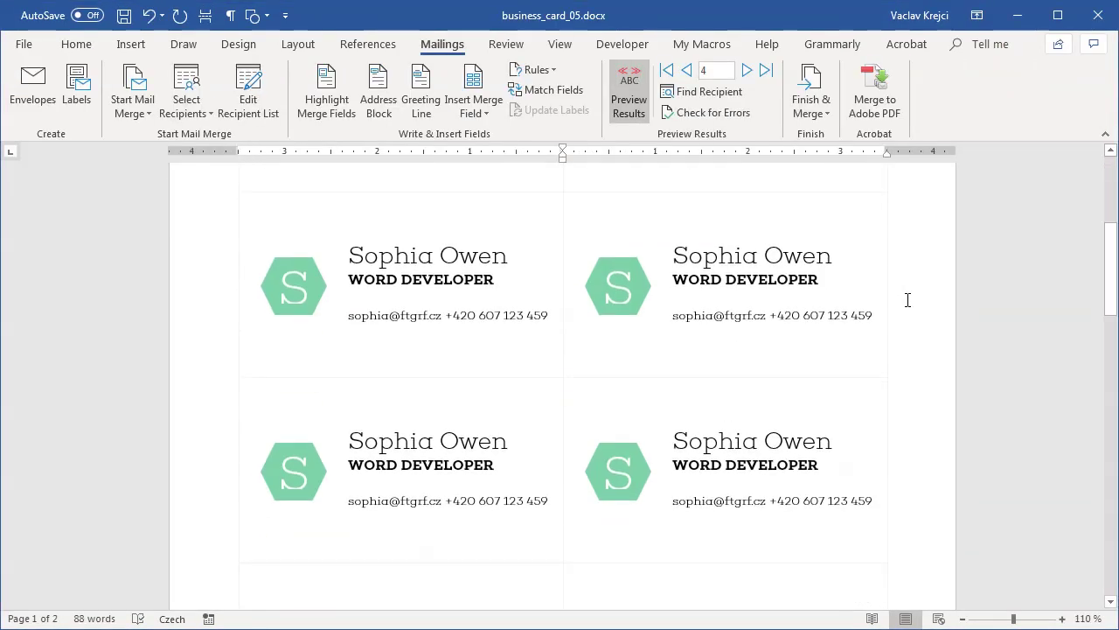